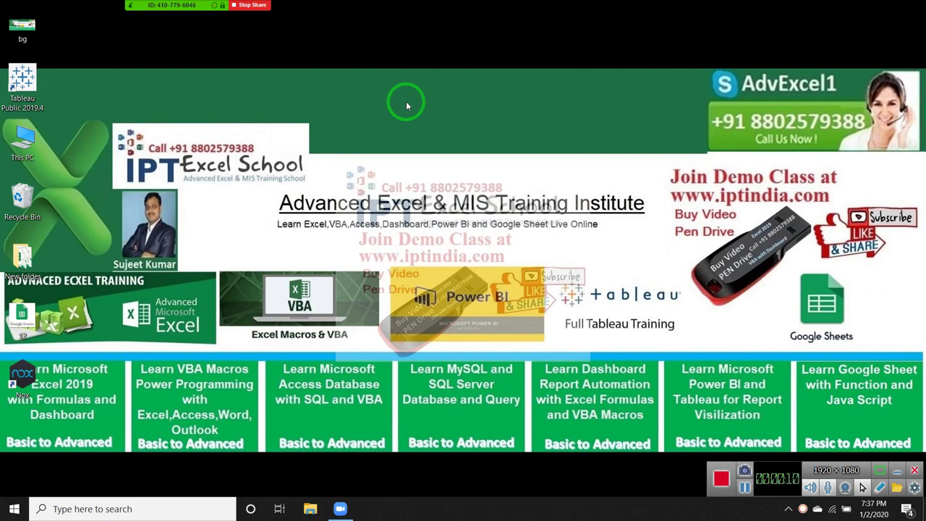
Check the meeting's camera choices and participant list, then close the participants list.
click(111, 9)
click(146, 10)
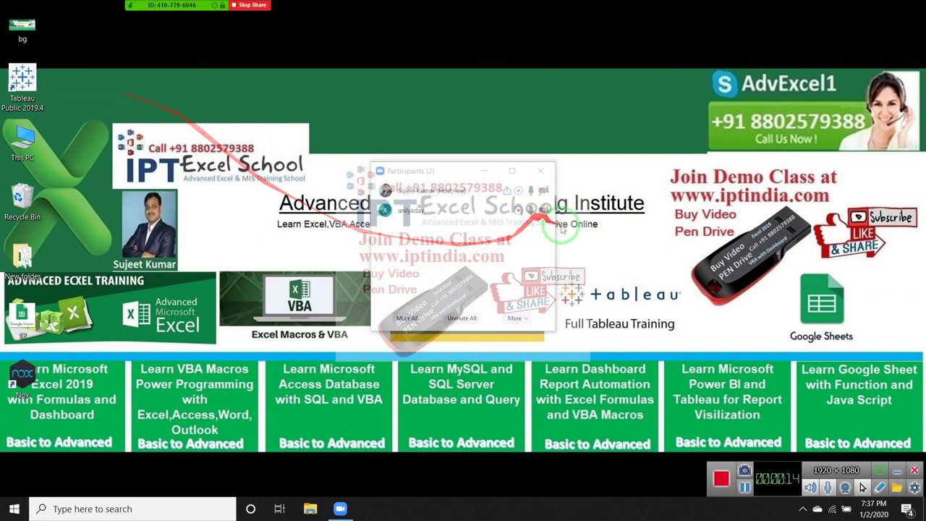
click(544, 172)
Search the Start menu for 'exce' and launch Excel.
key(super)
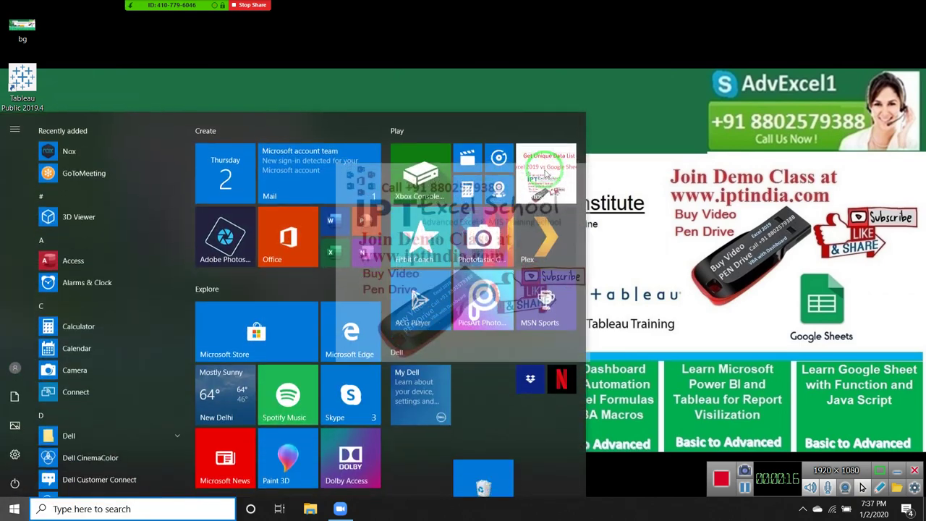
text(exce)
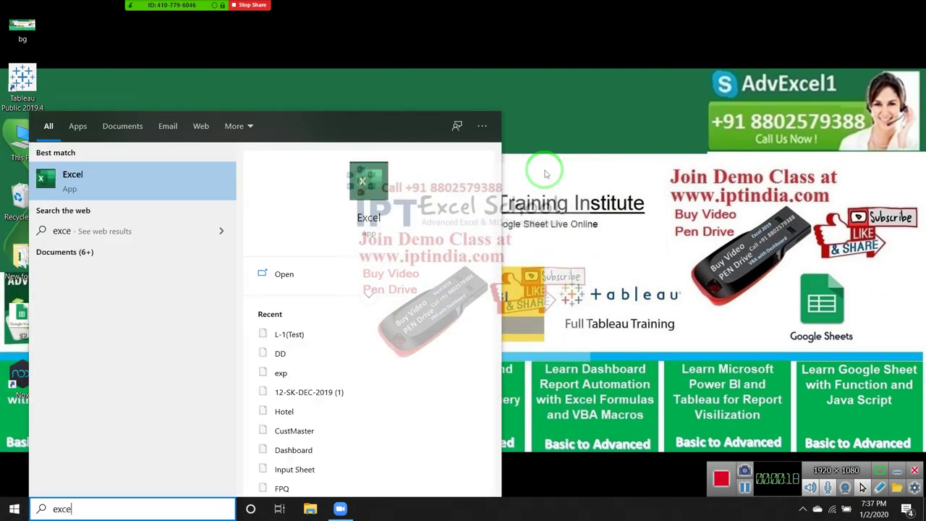
click(382, 219)
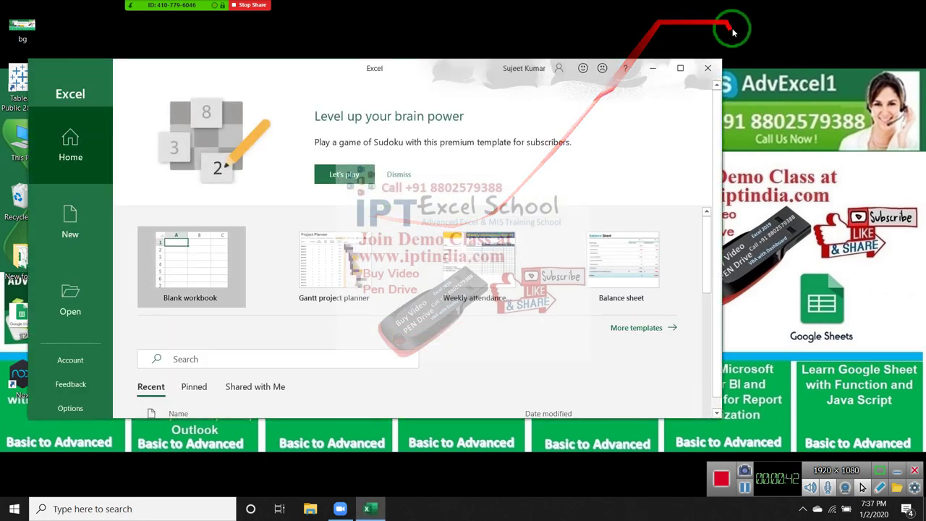
Maximize Excel, create a blank workbook and dismiss the recovered files pane.
click(680, 68)
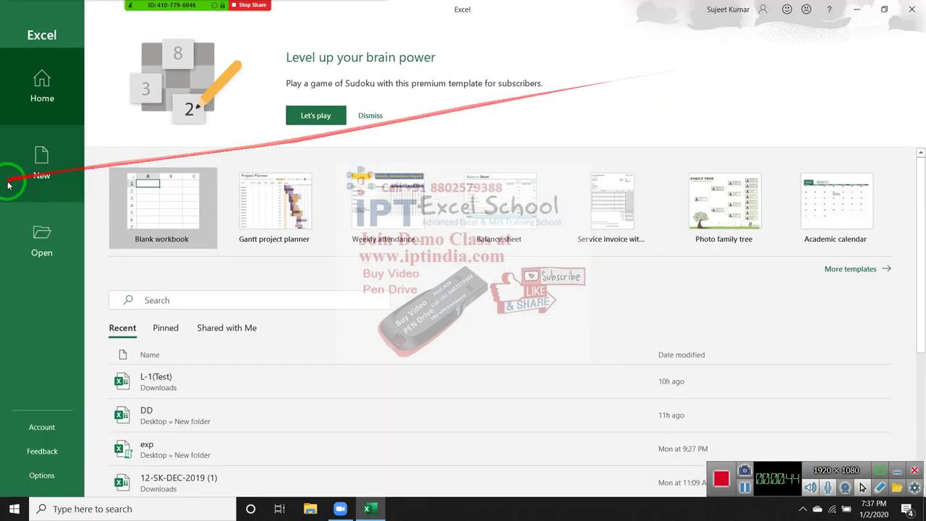
click(162, 211)
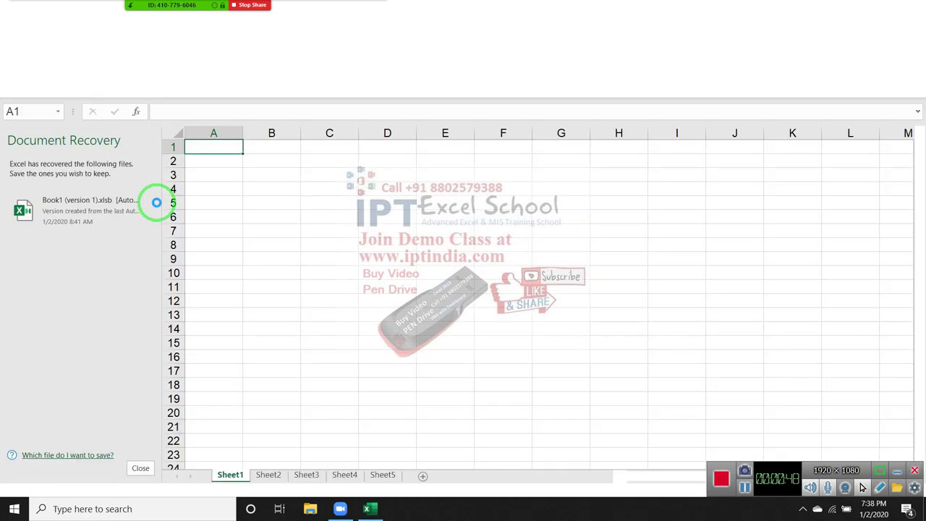
click(139, 470)
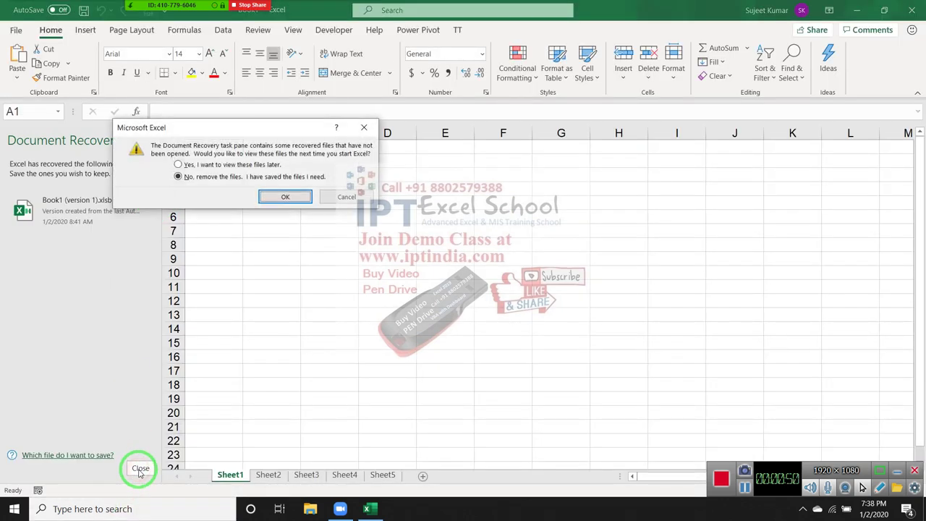
click(280, 197)
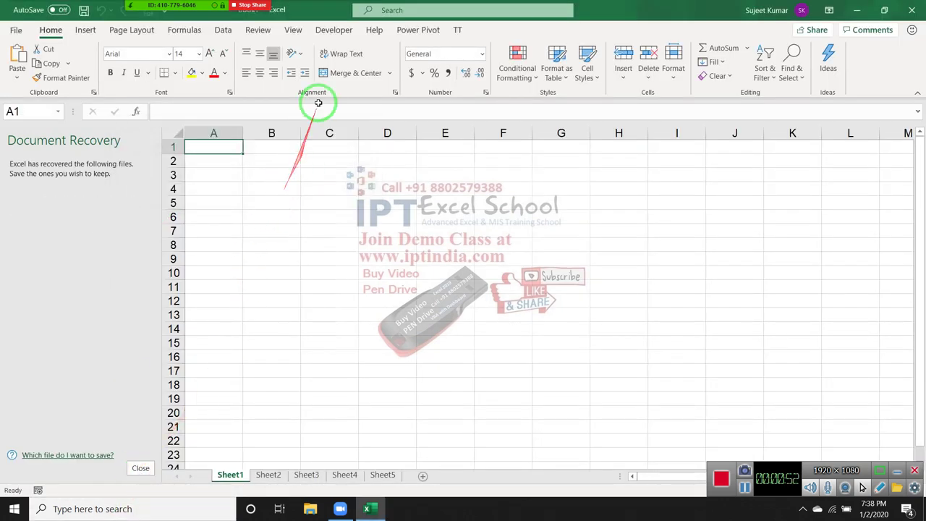
Open the VBA editor from the Developer tab and insert a new Module1.
click(333, 34)
click(18, 61)
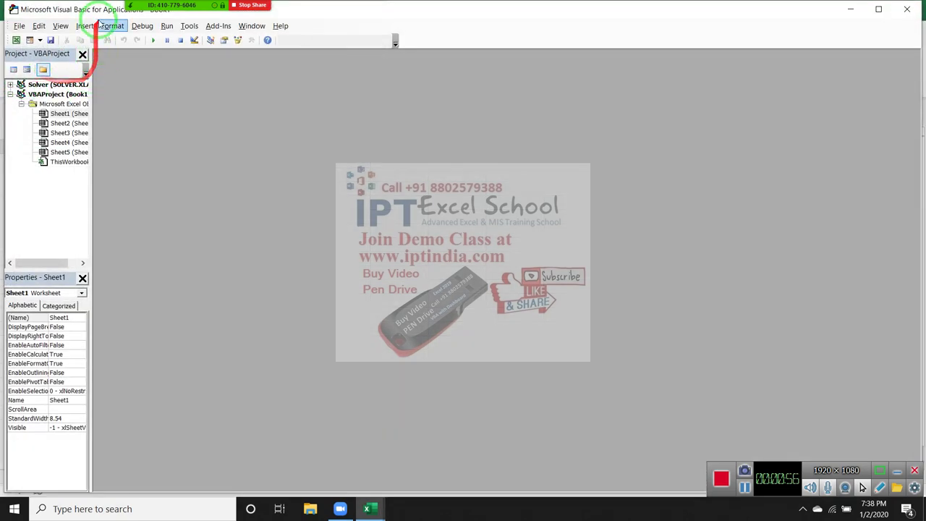
click(84, 26)
click(91, 68)
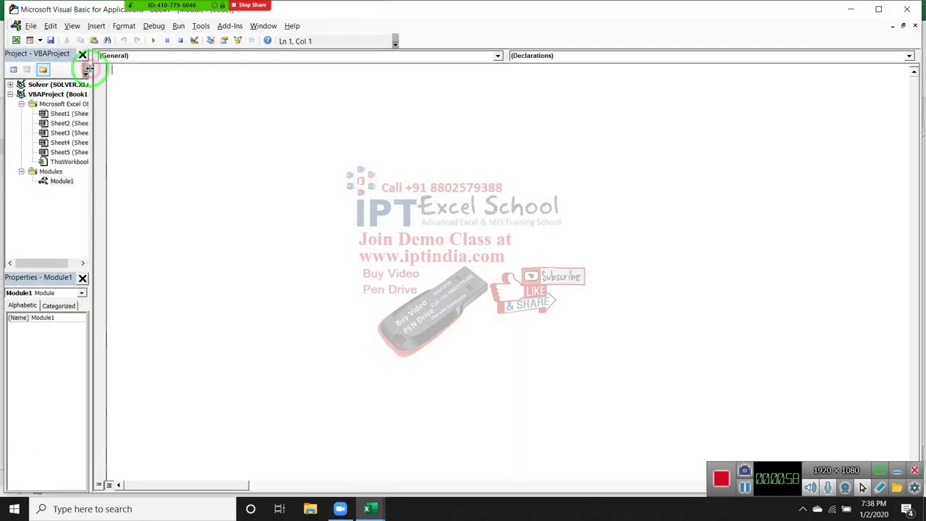
key(alt+F11)
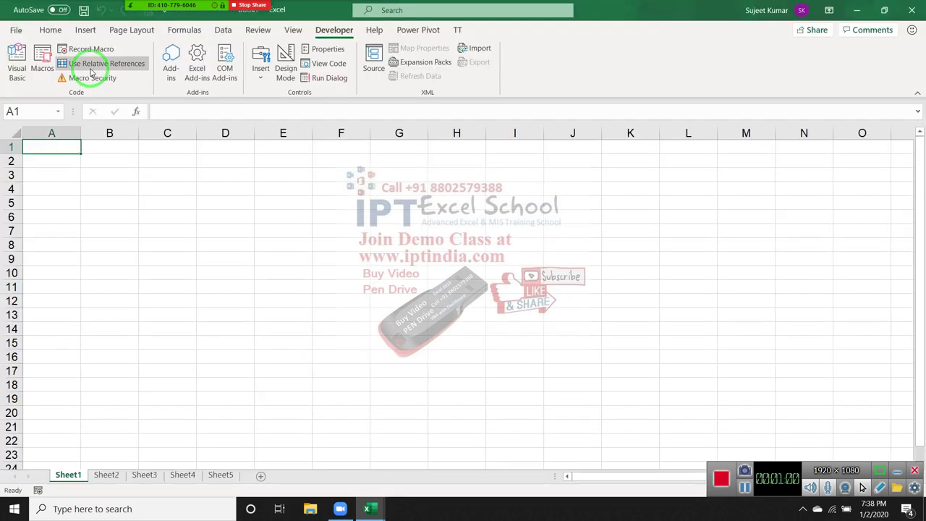
click(48, 30)
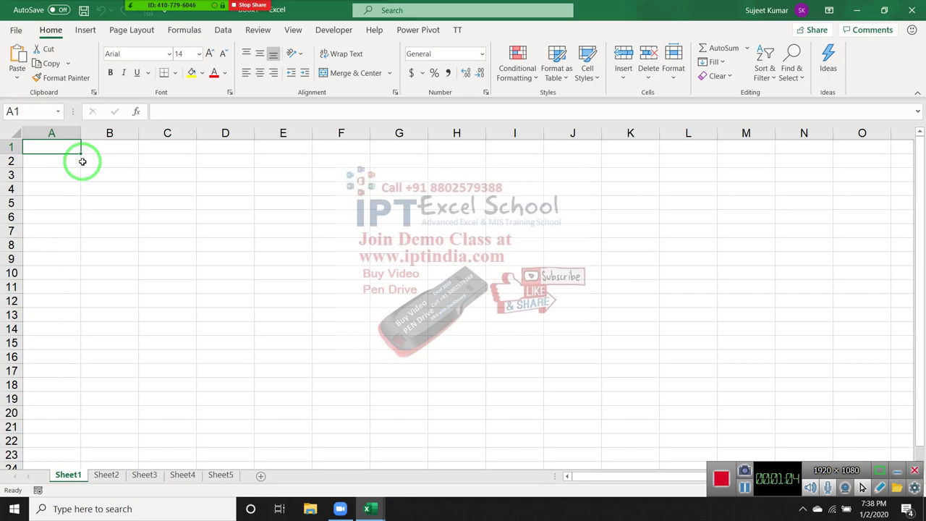
key(alt+F11)
key(alt+F11)
Enter 'Name' in cell A1, reselect it, and return to the VBA editor.
text(Name)
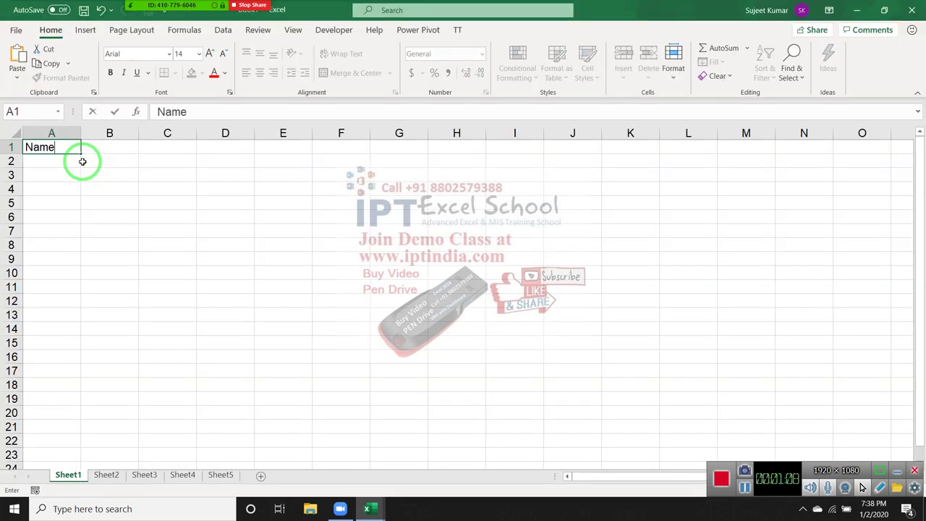
key(Return)
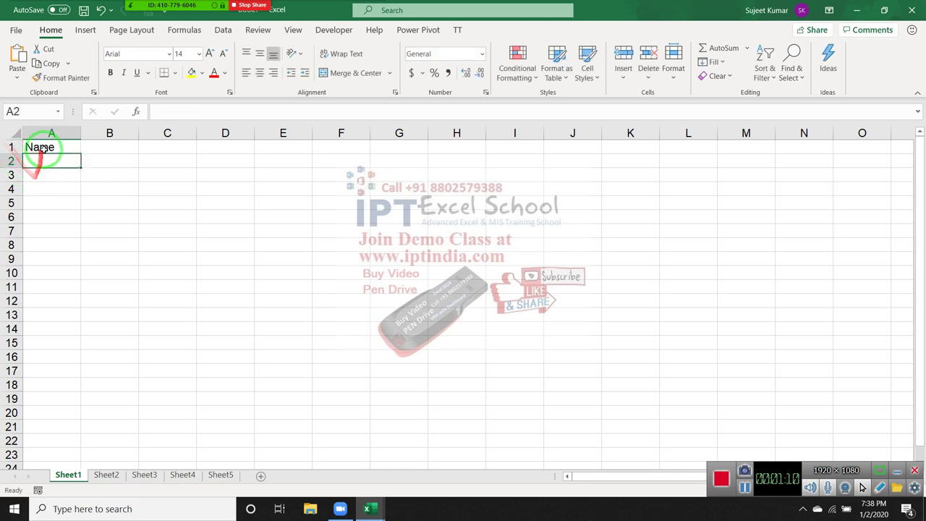
click(44, 148)
key(alt+F11)
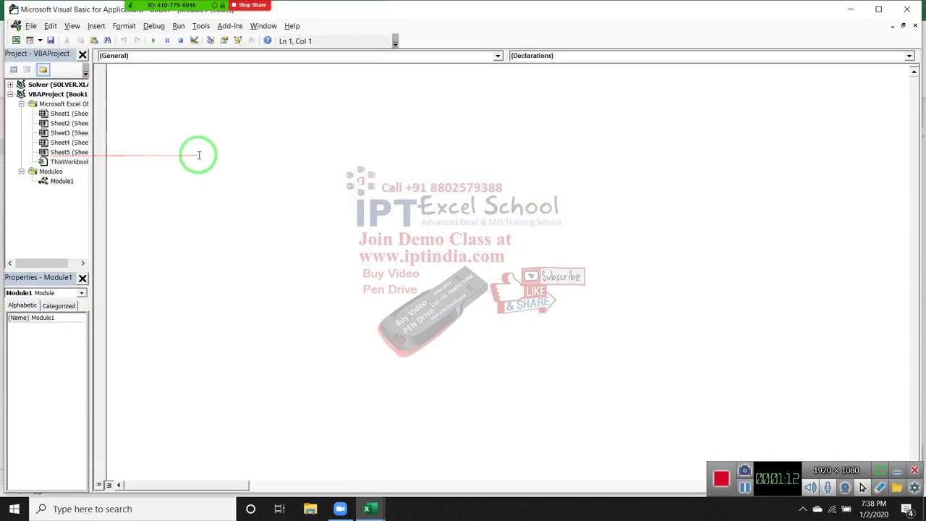
Start Sub rr() and add the line Range("A1").Font.Name = "Arial".
text(su)
text(b rr())
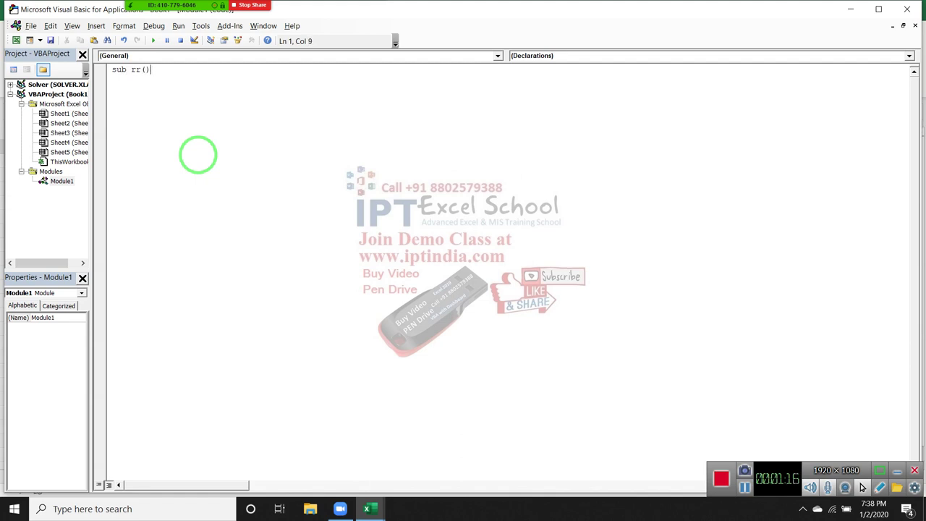
key(Return)
key(alt+F11)
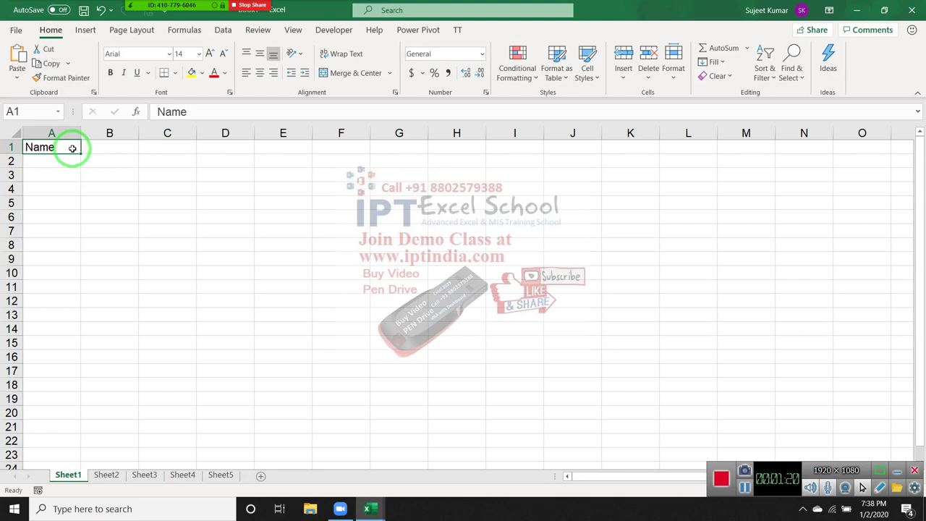
key(alt+F11)
text(ra)
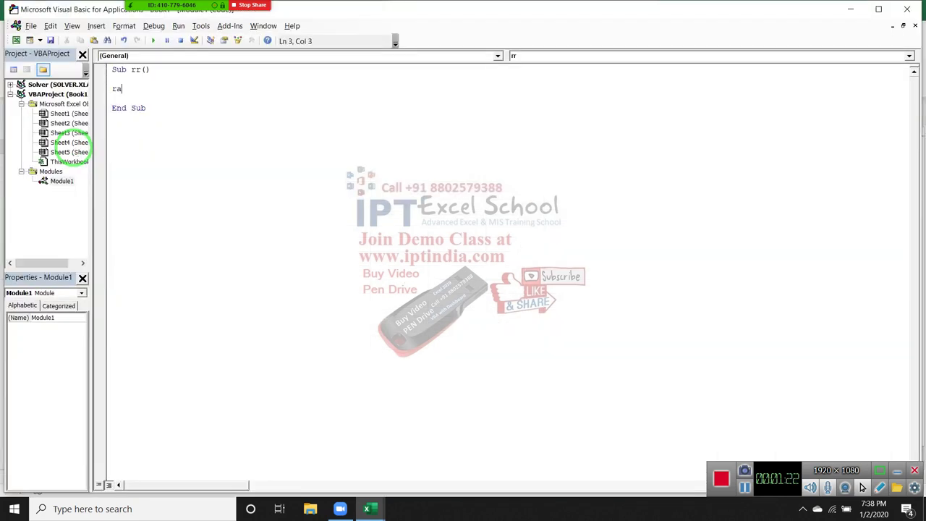
text(nge()
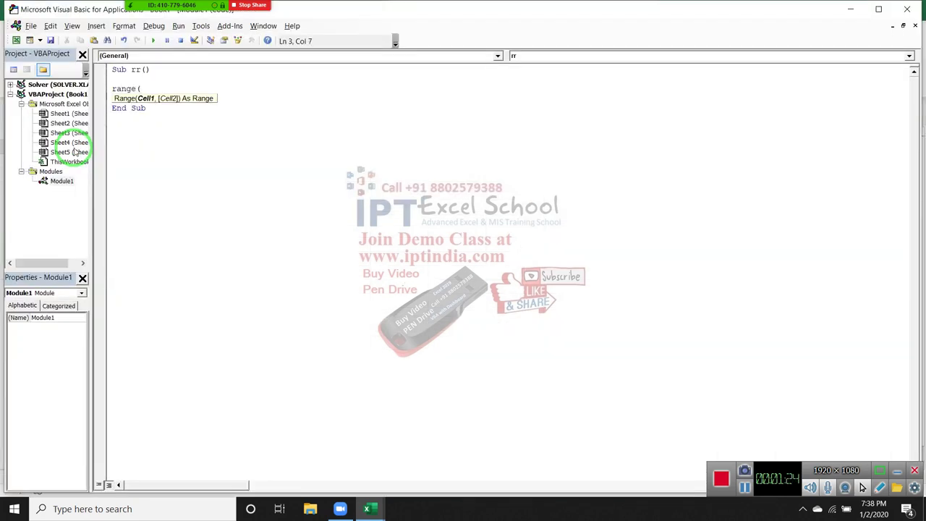
text("A1)
text(").f)
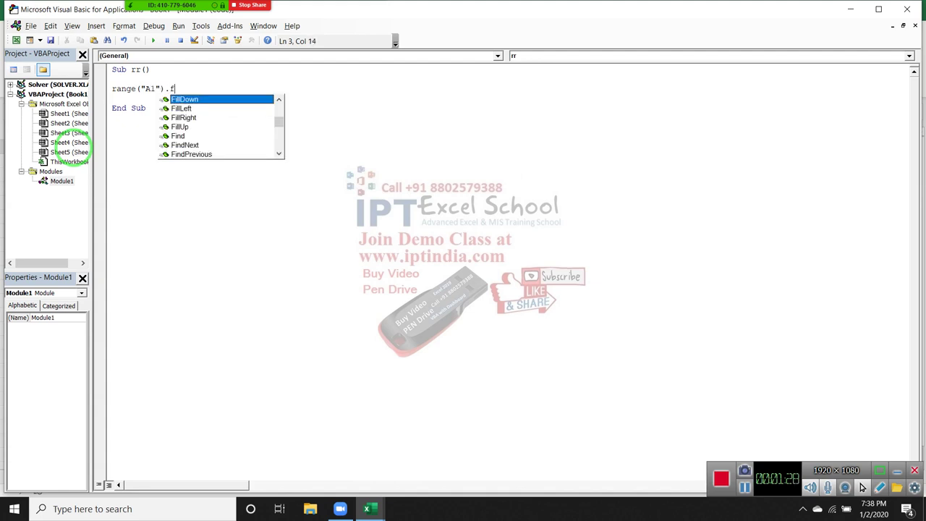
text(on)
key(Tab)
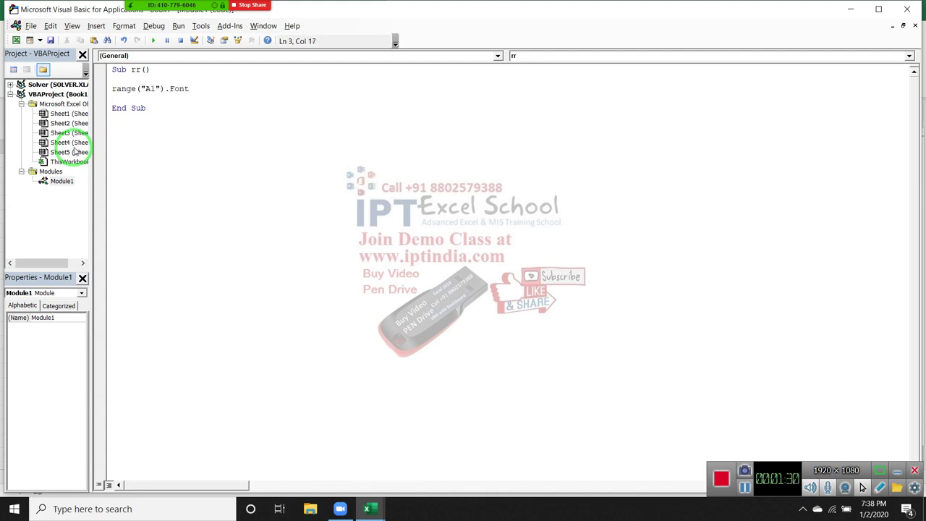
text(.na)
key(Tab)
text(="Ar)
text(ial)
key(BackSpace)
text(")
key(Return)
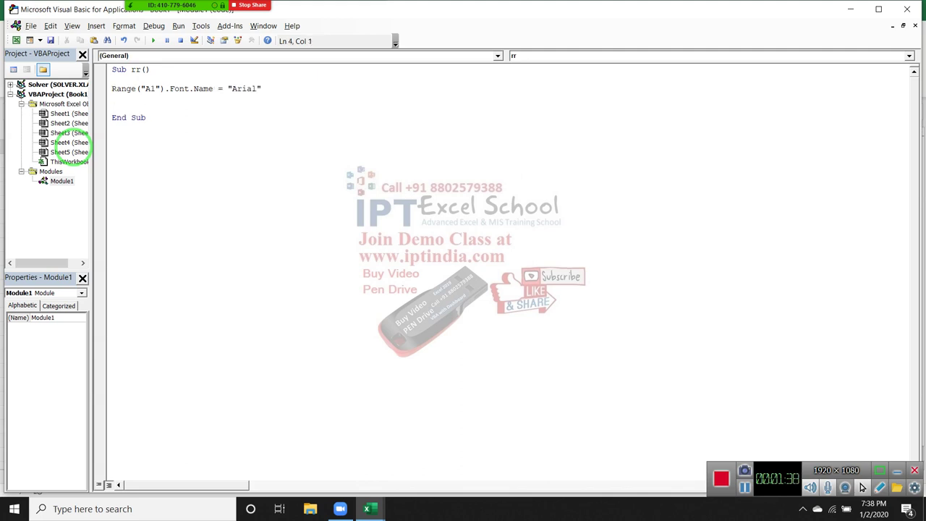
Reuse Range("A1").Font to add a line setting its Color to vbRed.
key(Up)
key(shift+Right)
key(shift+Right)
key(shift+Right)
key(shift+Right)
key(shift+Right)
key(shift+Right)
key(shift+Right)
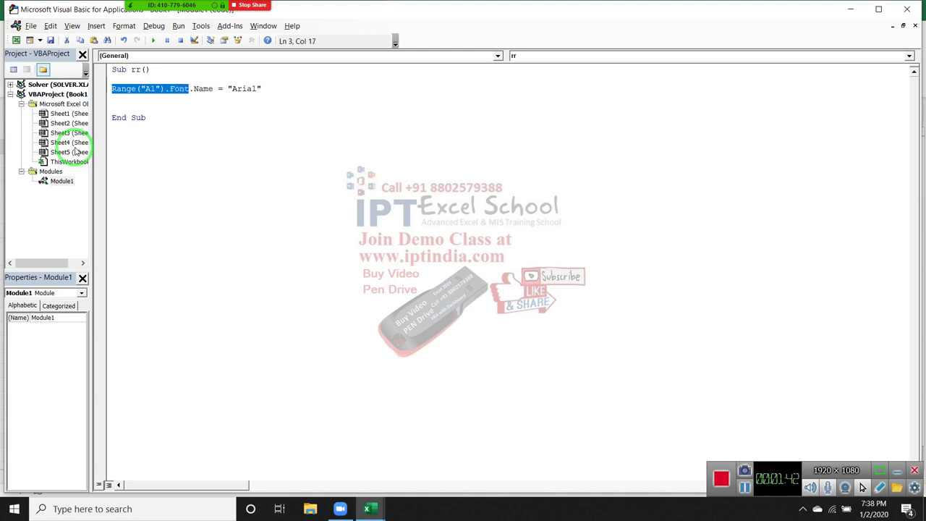
key(ctrl+c)
key(Down)
key(ctrl+v)
text(.)
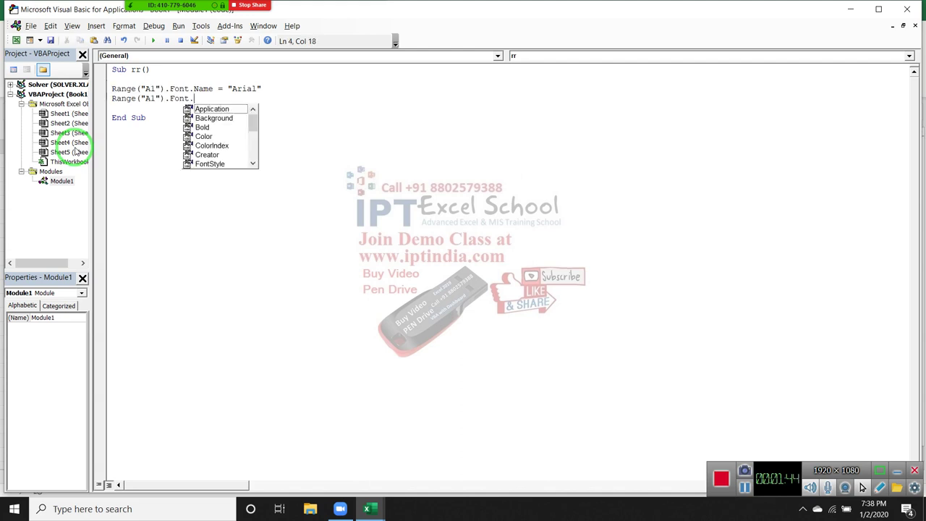
text(Col)
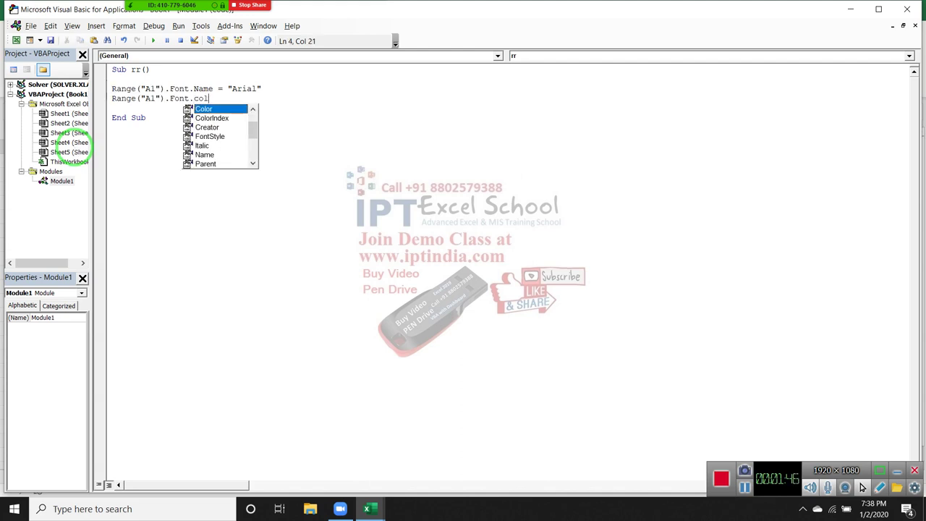
text(or=)
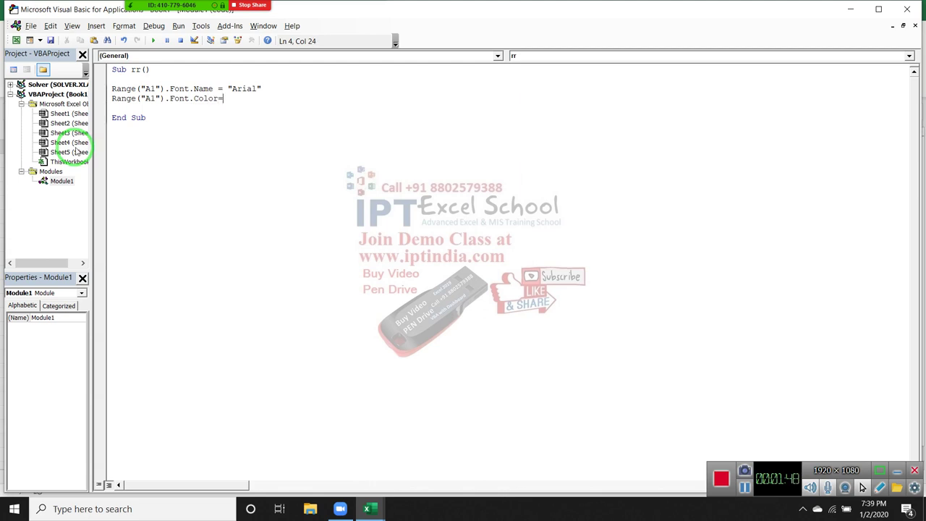
text(x)
text(l)
key(BackSpace)
text(br)
text(ed)
key(Down)
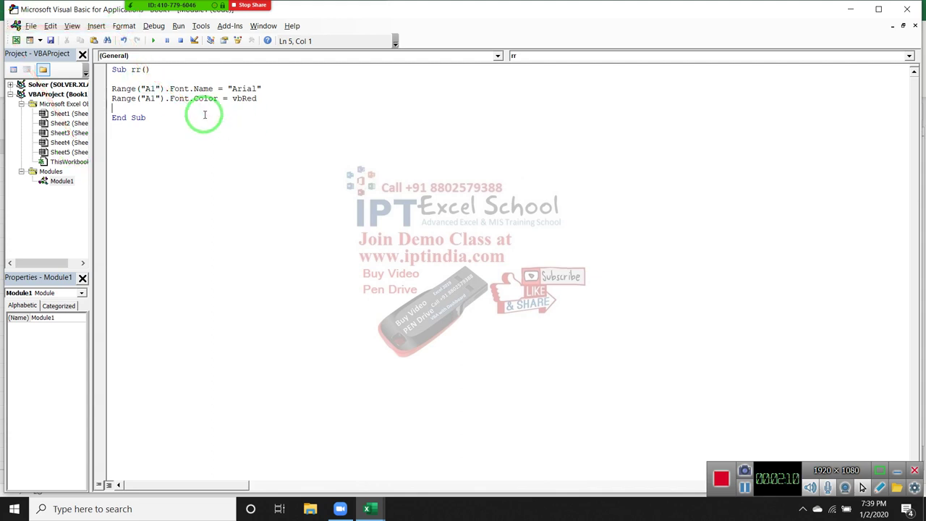
Add the line Range("A1").Font.Color = RGB(12, 85, 65) to macro rr.
text(range()
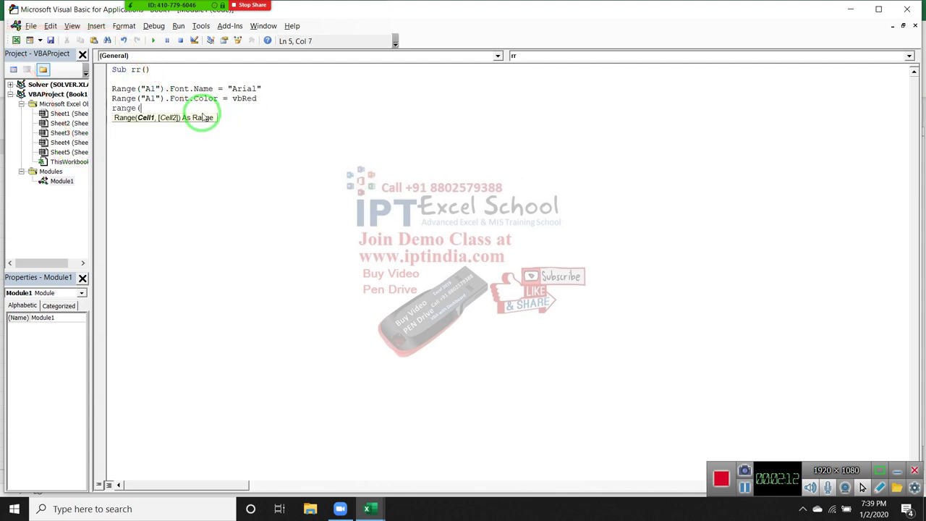
text("A)
text(1").)
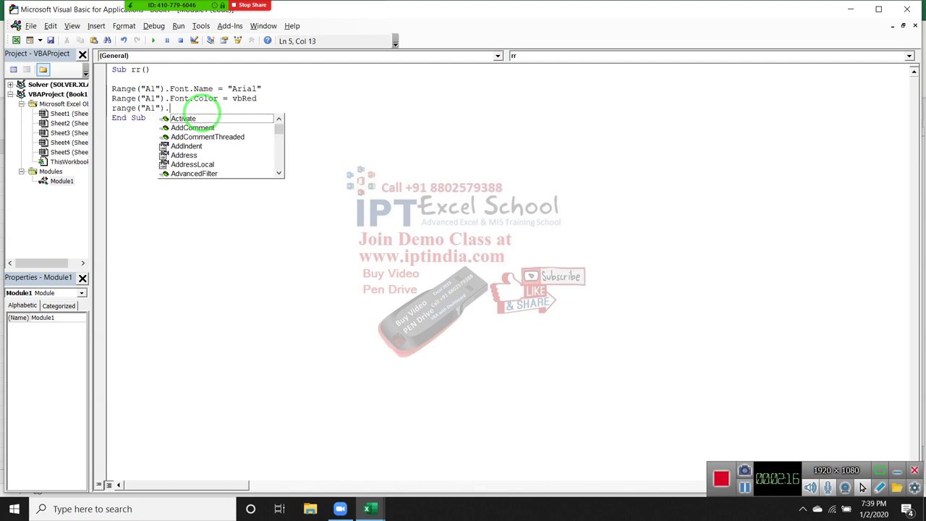
text(Col)
key(Tab)
key(BackSpace)
key(BackSpace)
key(BackSpace)
key(BackSpace)
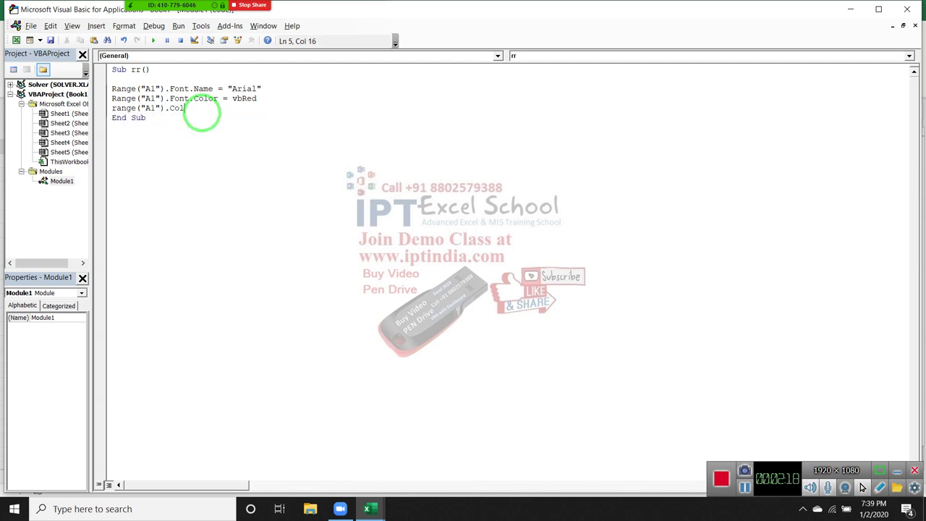
key(BackSpace)
key(BackSpace)
key(BackSpace)
key(BackSpace)
text(.fo)
key(Tab)
text(.co)
key(Tab)
text(=)
text(e)
text(gb()
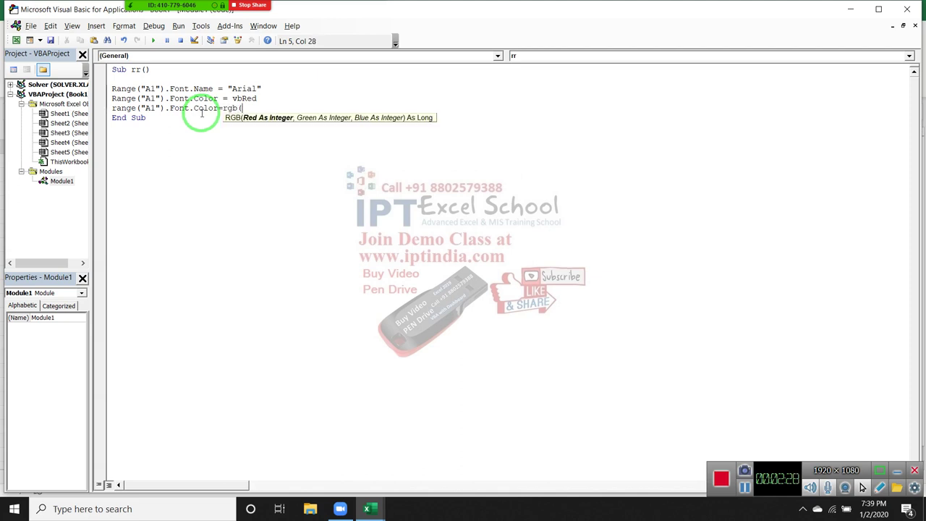
text(12)
text(,85,36)
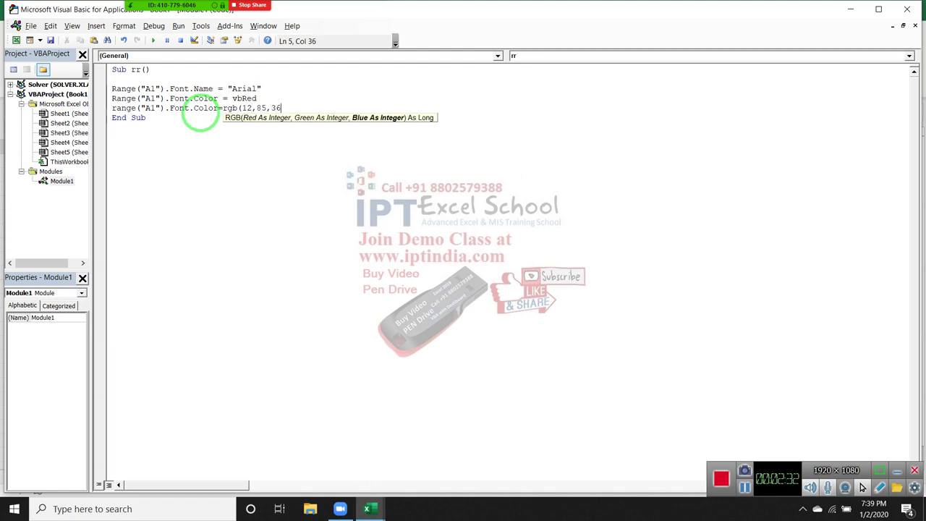
text(5)
key(BackSpace)
key(BackSpace)
key(BackSpace)
text(65)
text())
key(Return)
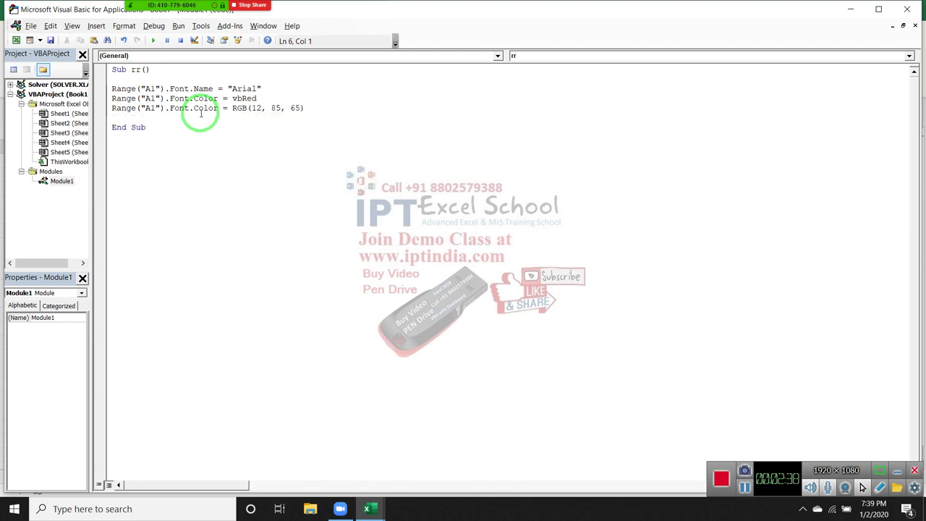
key(alt+F11)
click(187, 217)
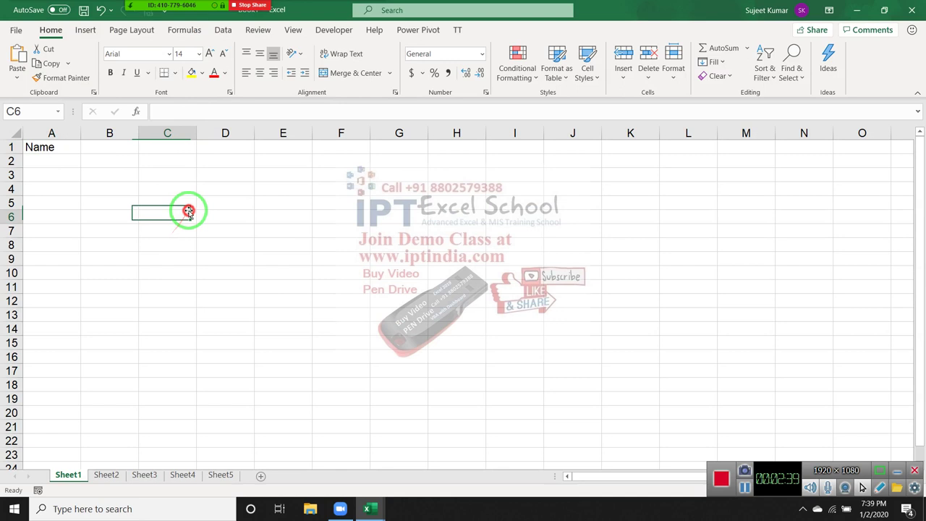
click(202, 72)
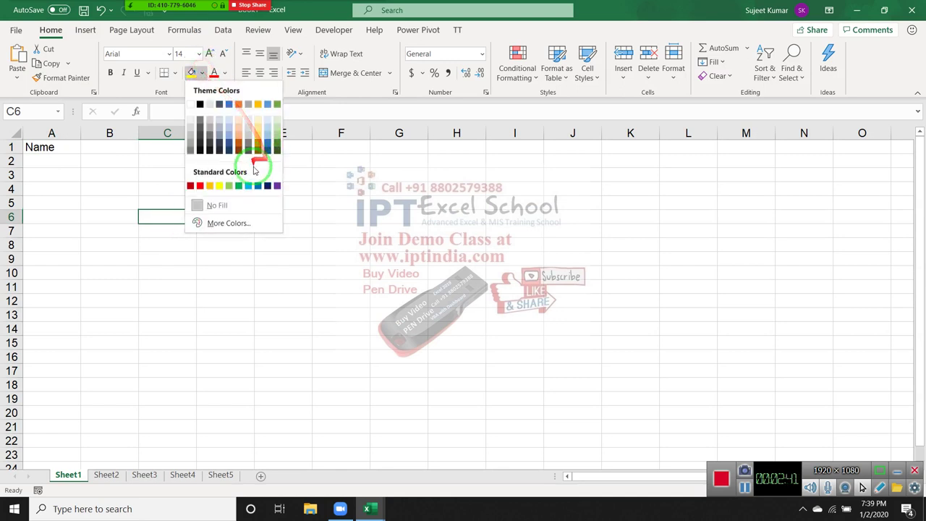
click(224, 223)
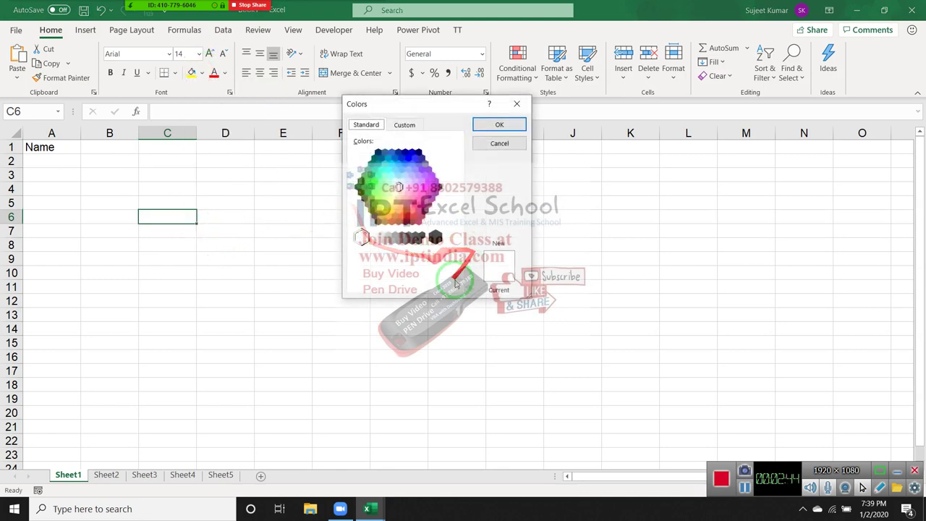
click(404, 125)
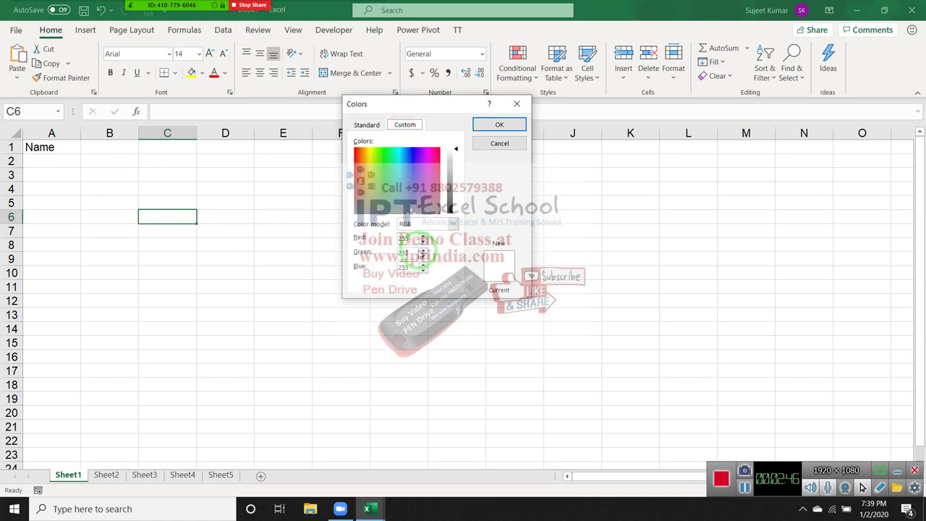
click(418, 251)
click(411, 267)
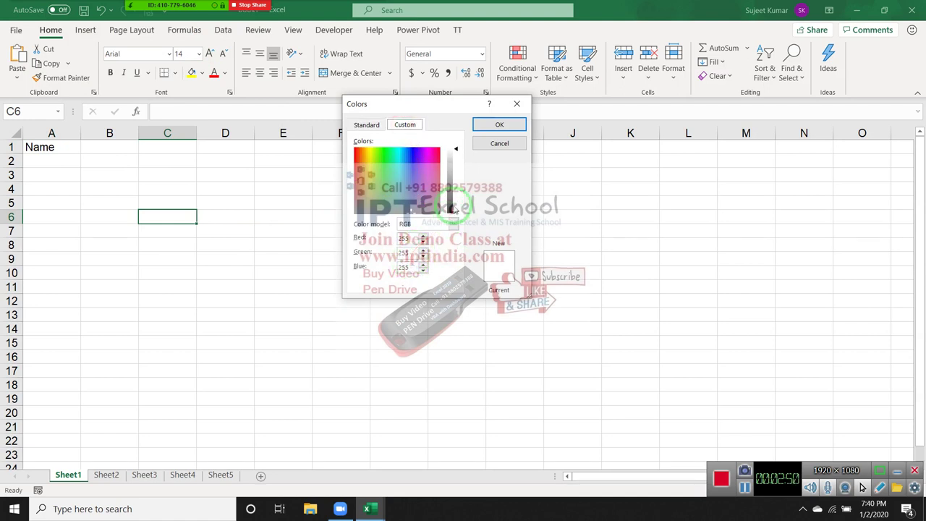
click(449, 213)
click(407, 250)
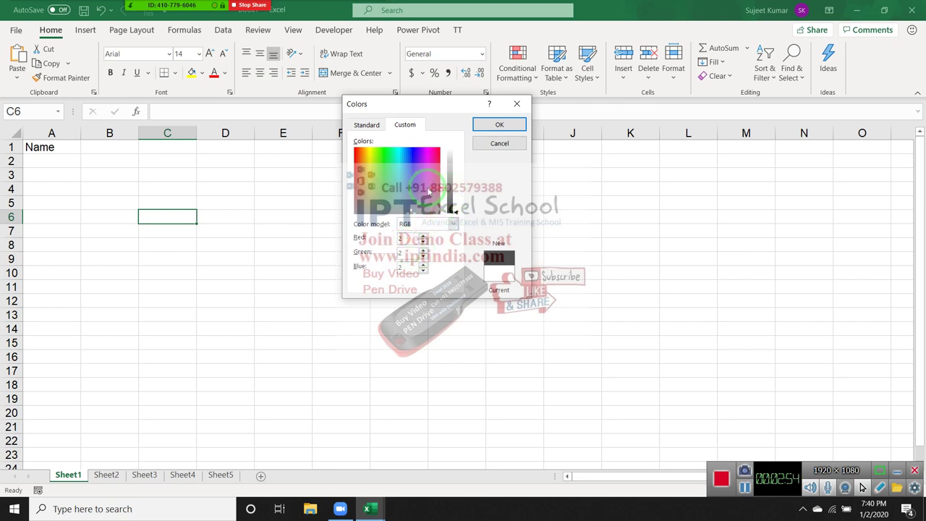
click(356, 152)
click(356, 152)
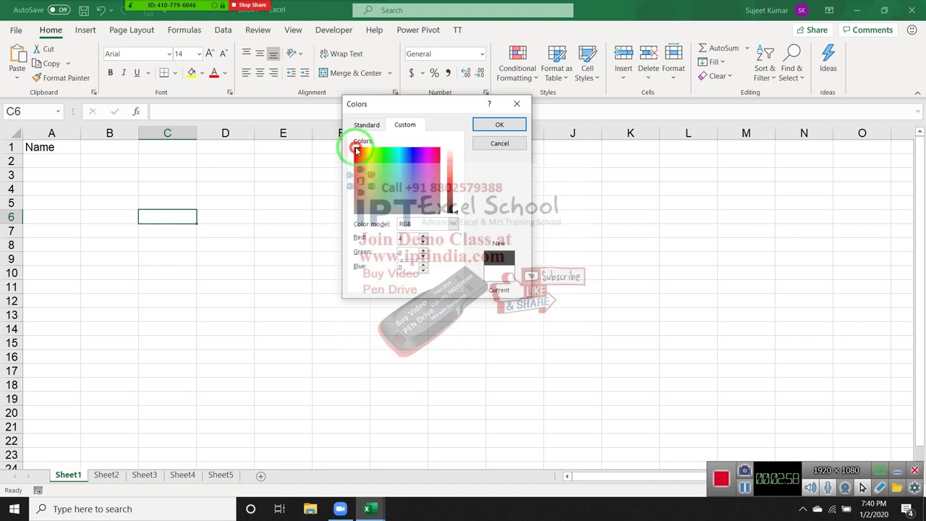
click(350, 149)
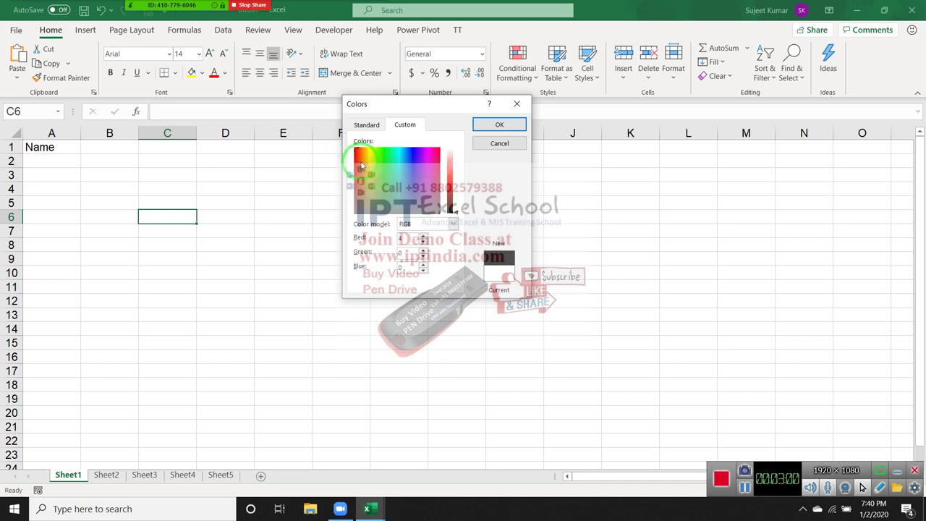
click(449, 192)
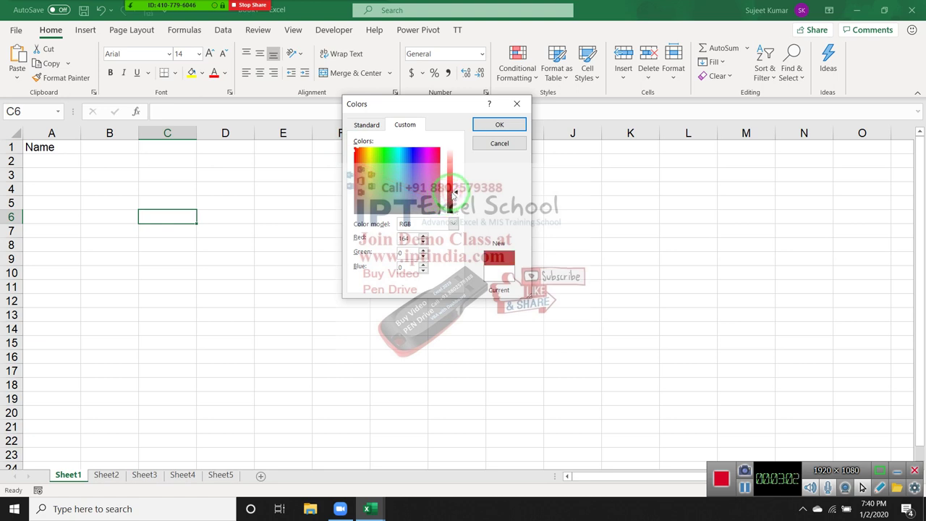
click(450, 176)
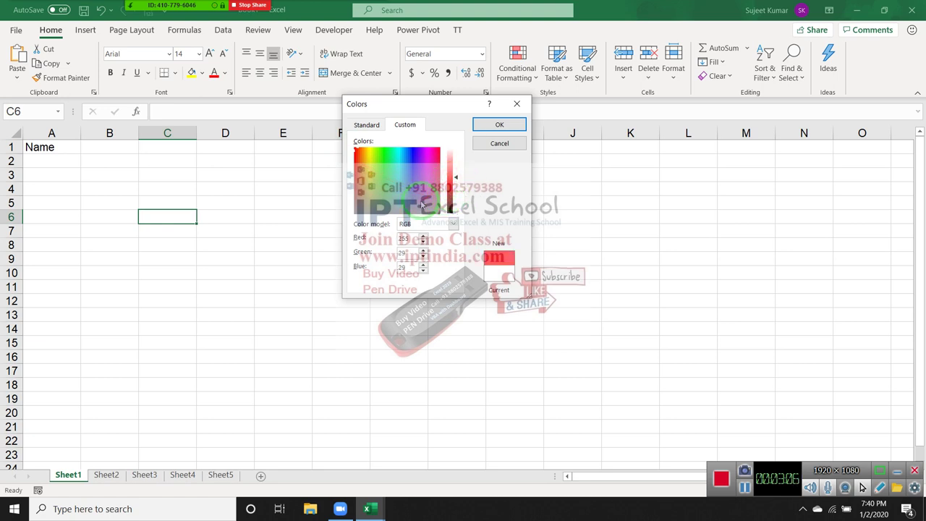
click(405, 246)
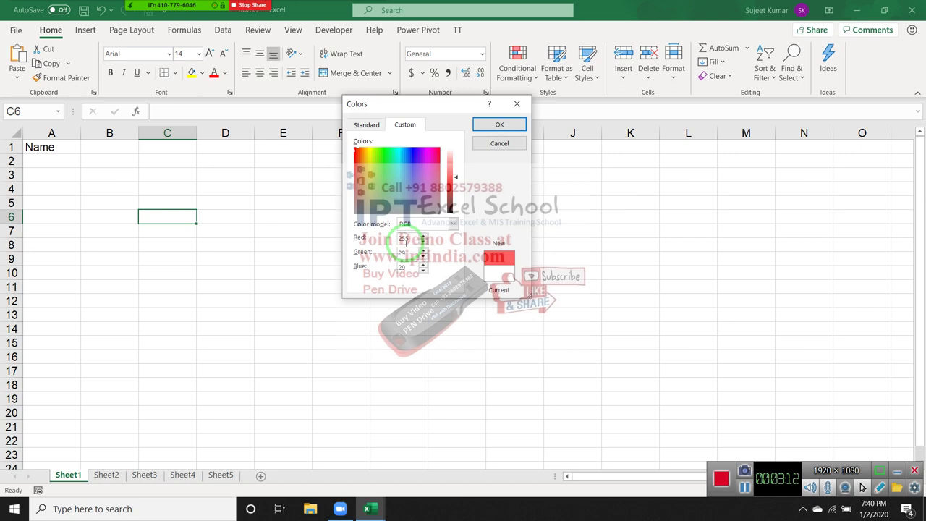
key(Escape)
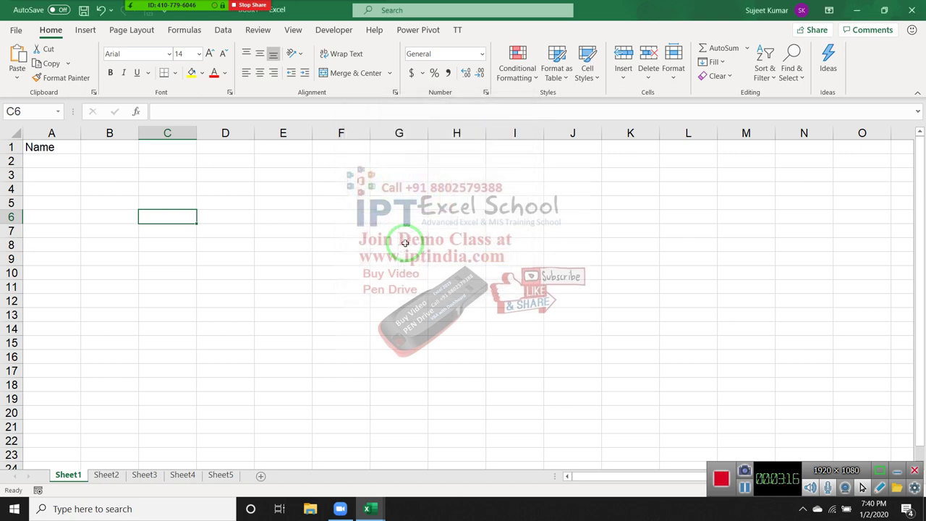
Add Range("A1").Font.ColorIndex = 25 and open F1 help for ColorIndex.
key(alt+F11)
text(range("A1)
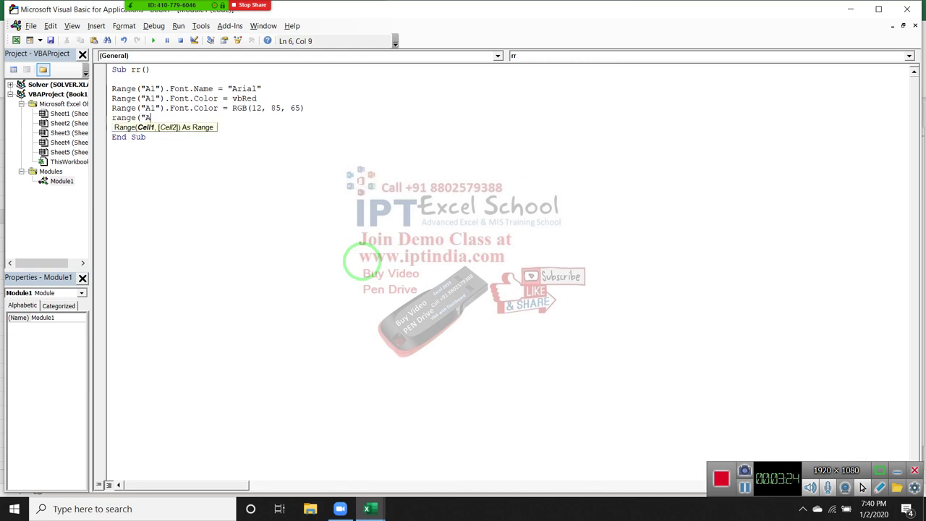
text().)
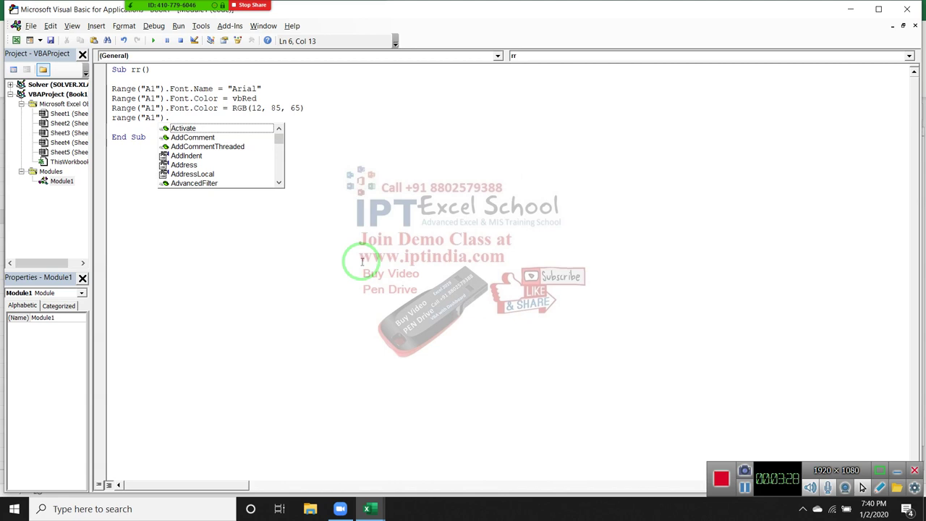
text(fon)
key(Tab)
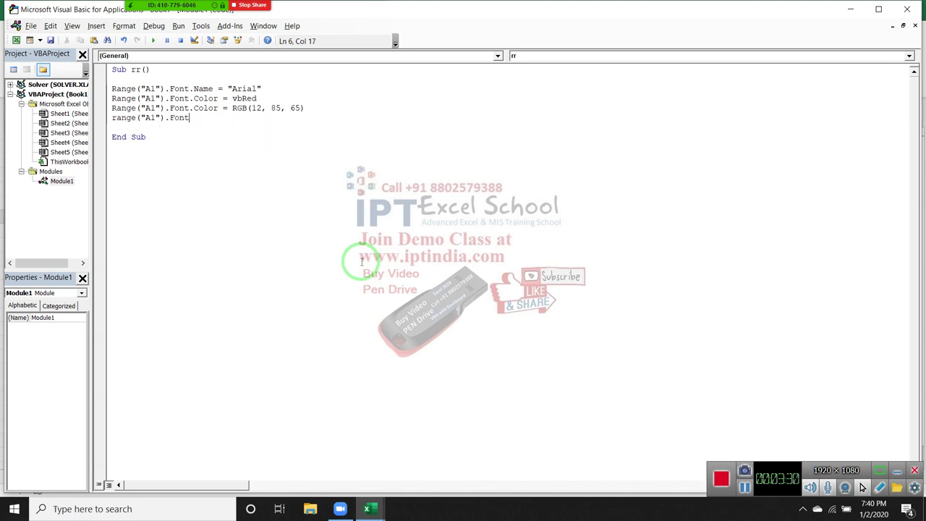
text(.co)
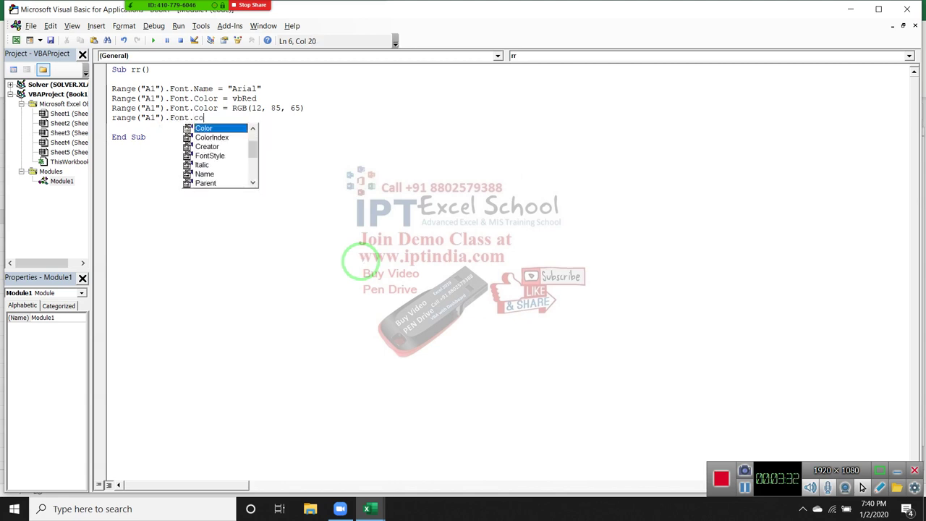
key(Tab)
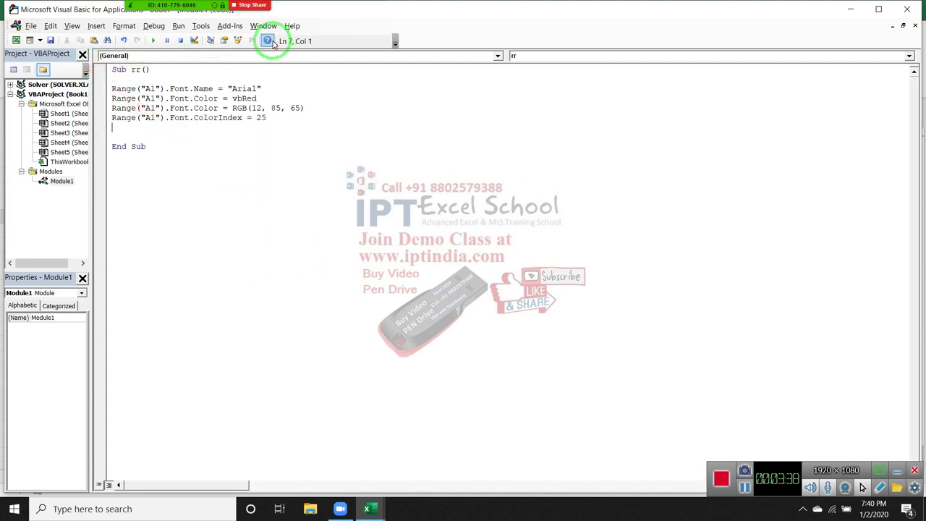
drag(199, 118, 237, 118)
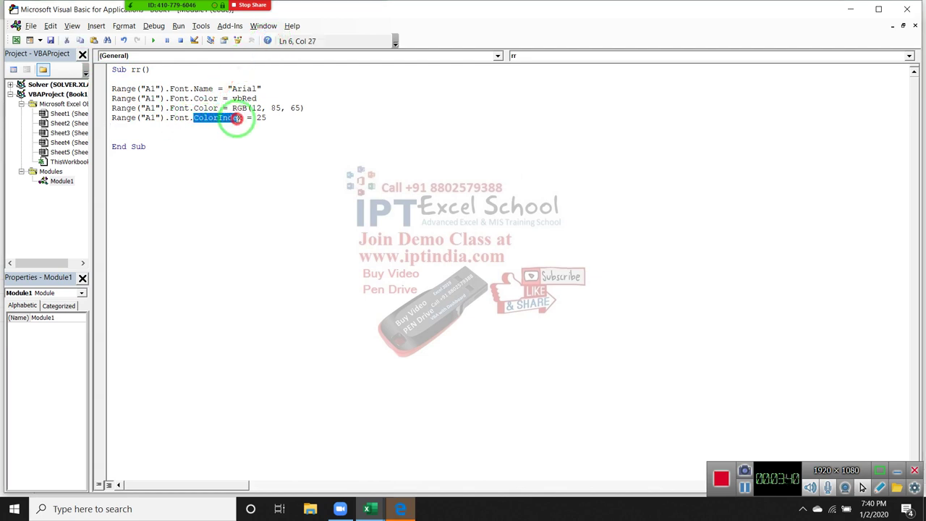
key(F1)
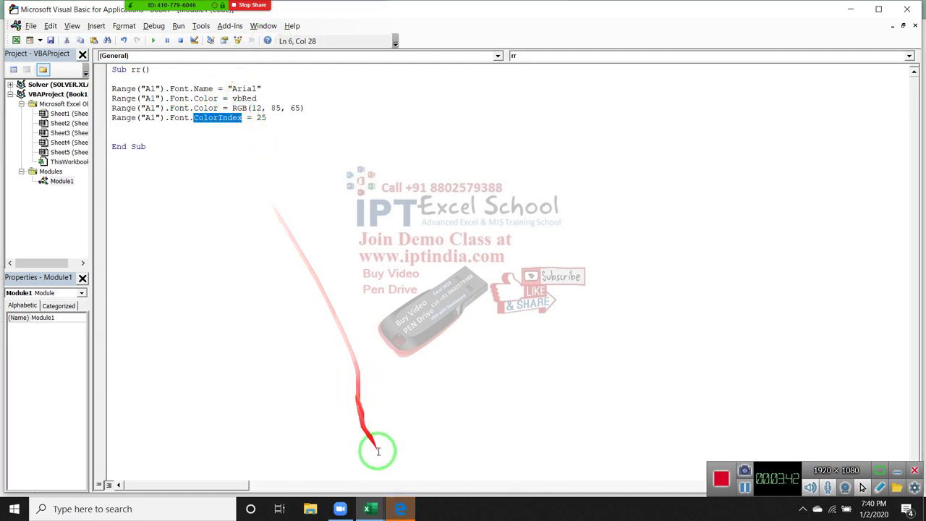
Search the docs for ColorIndex, open the Font.ColorIndex (Excel) page, and view the XlColorIndex reference.
click(400, 508)
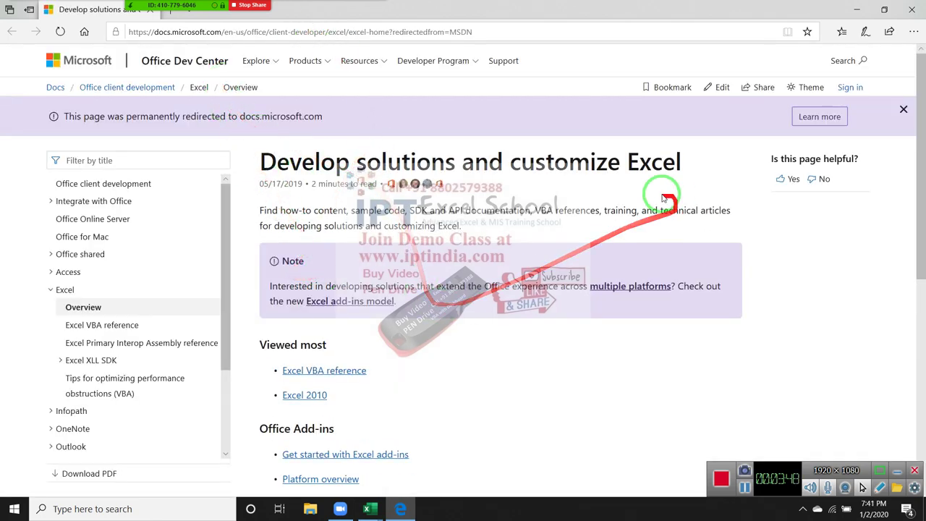
click(190, 162)
text(ColorIndex)
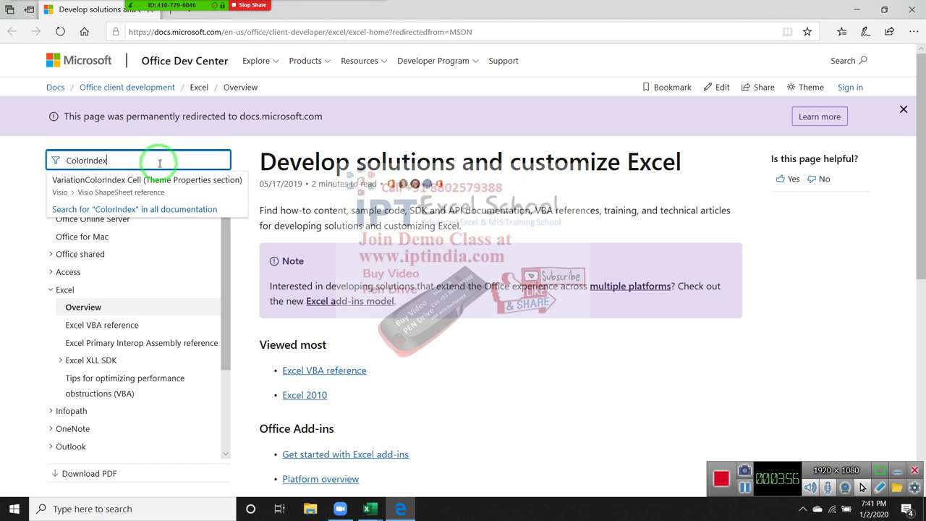
click(181, 216)
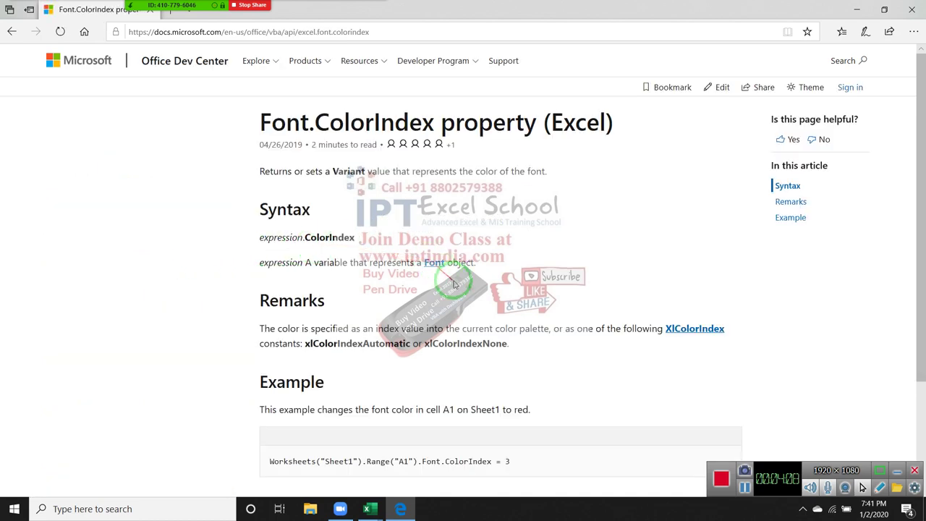
scroll(454, 283, down, 3)
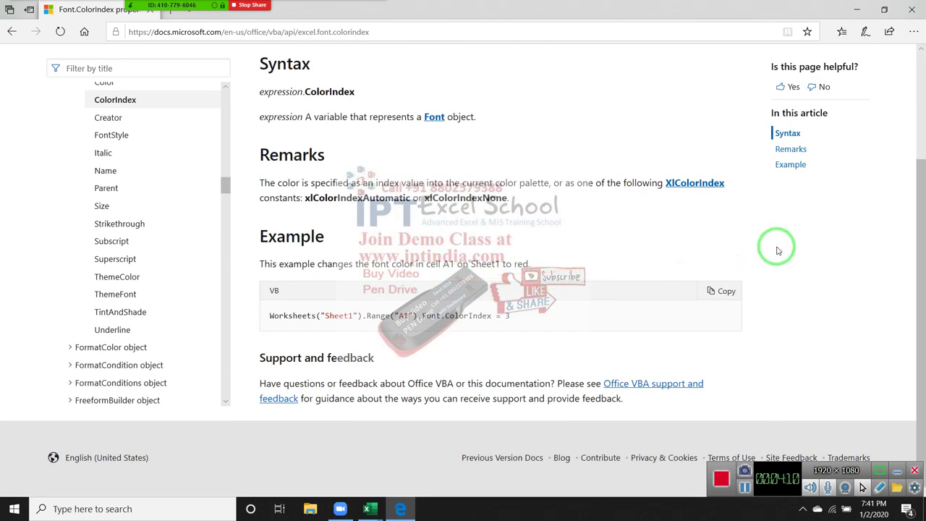
click(445, 314)
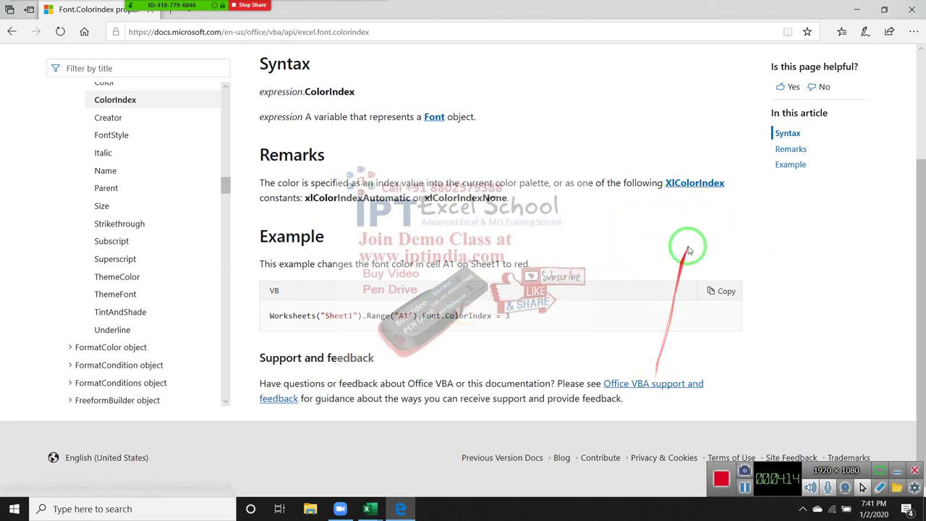
click(699, 185)
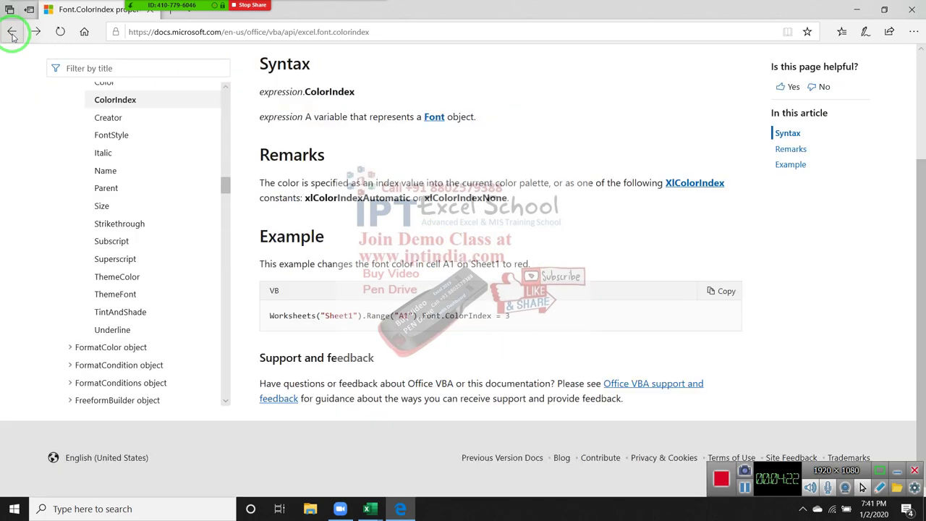
scroll(506, 279, up, 2)
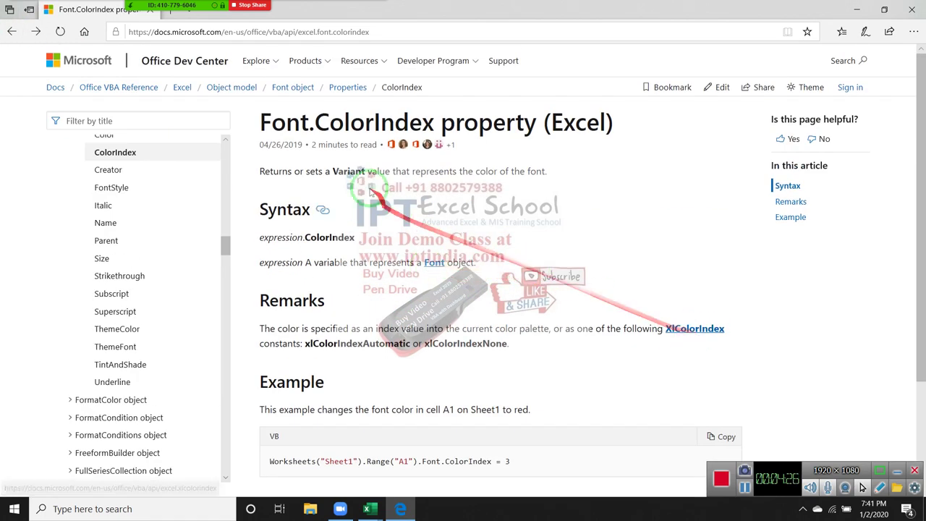
Go back and open the XlColorIndex enumeration article, then return to the earlier reference.
click(12, 31)
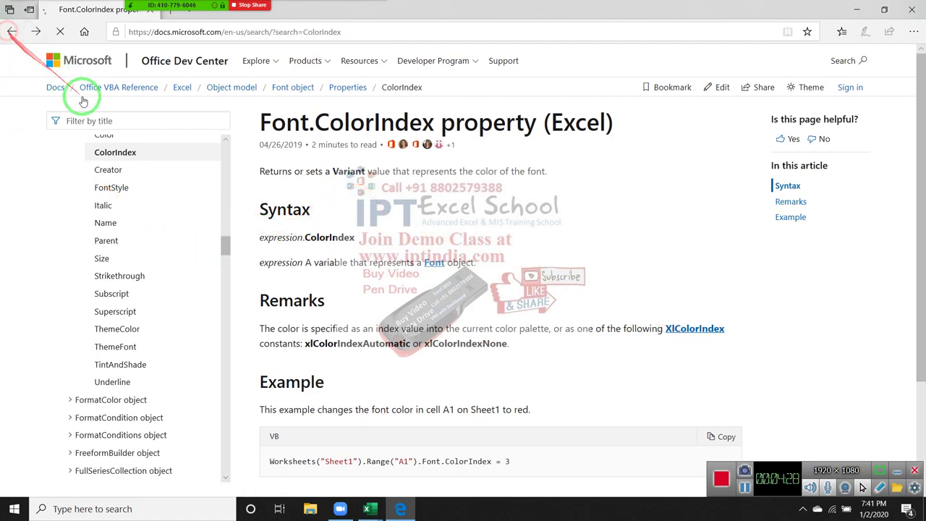
scroll(295, 353, down, 1)
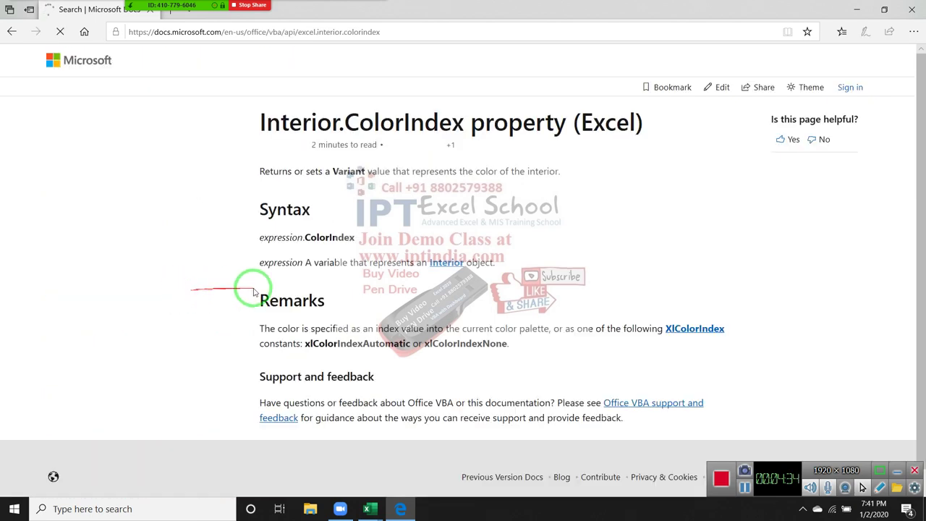
click(694, 330)
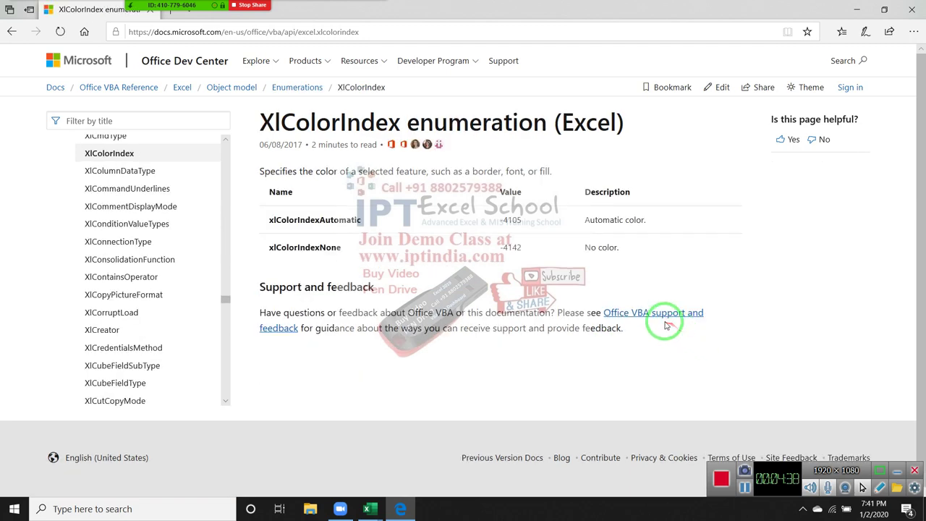
click(13, 20)
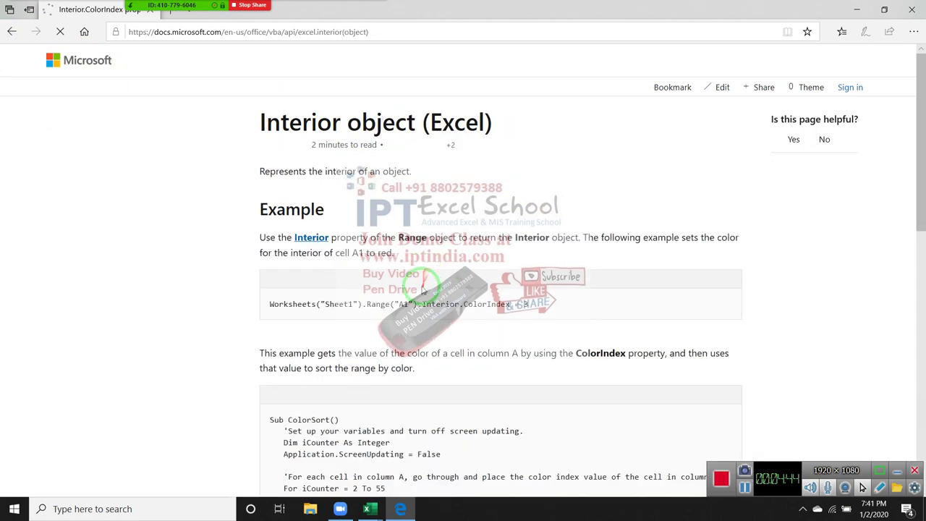
scroll(390, 253, down, 4)
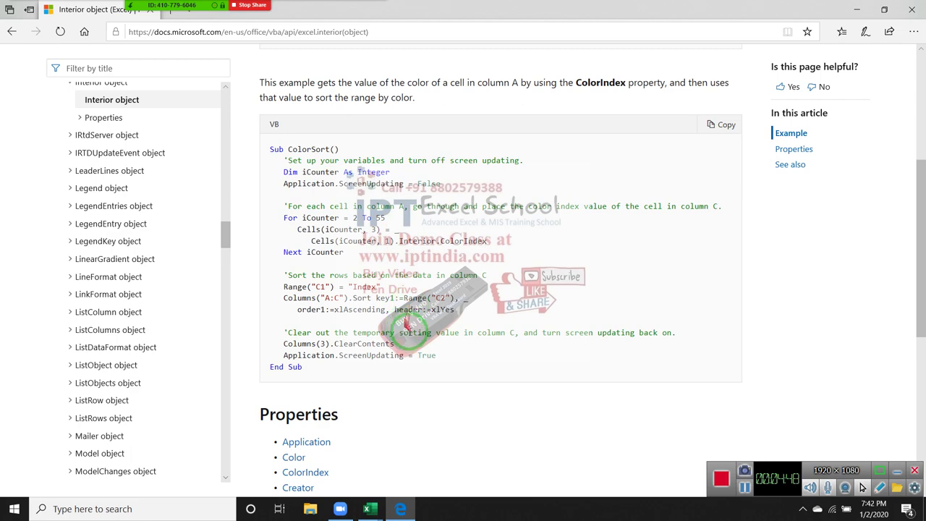
scroll(498, 366, down, 3)
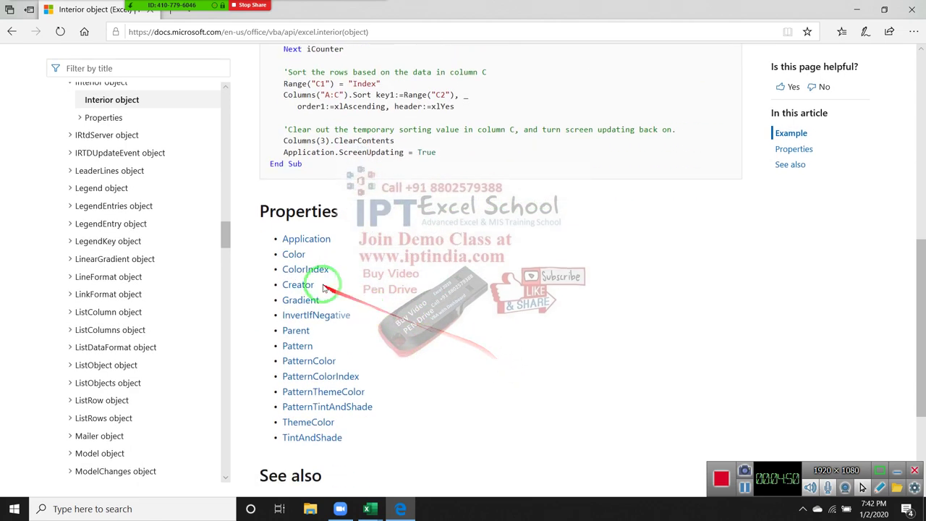
Read the Interior.ColorIndex article and XlColorIndex again, then filter the contents by title.
click(312, 275)
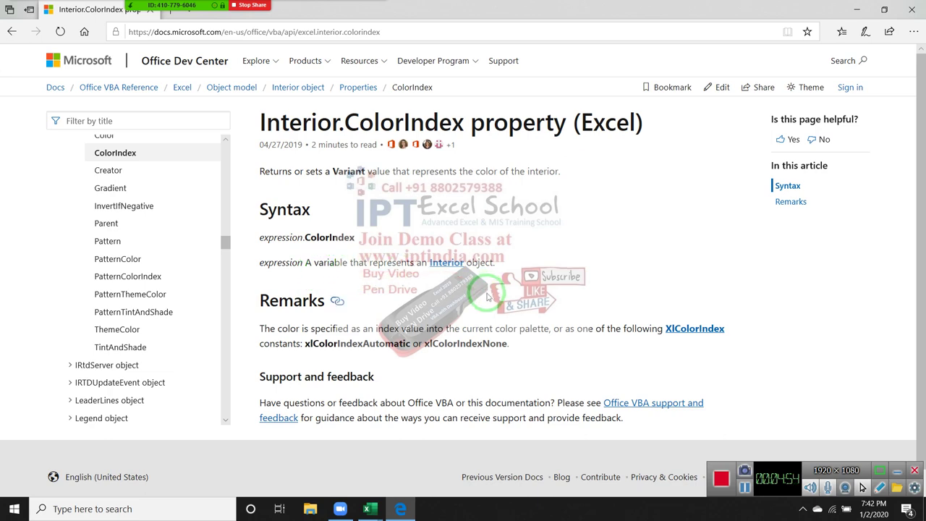
scroll(489, 297, down, 1)
scroll(488, 297, up, 1)
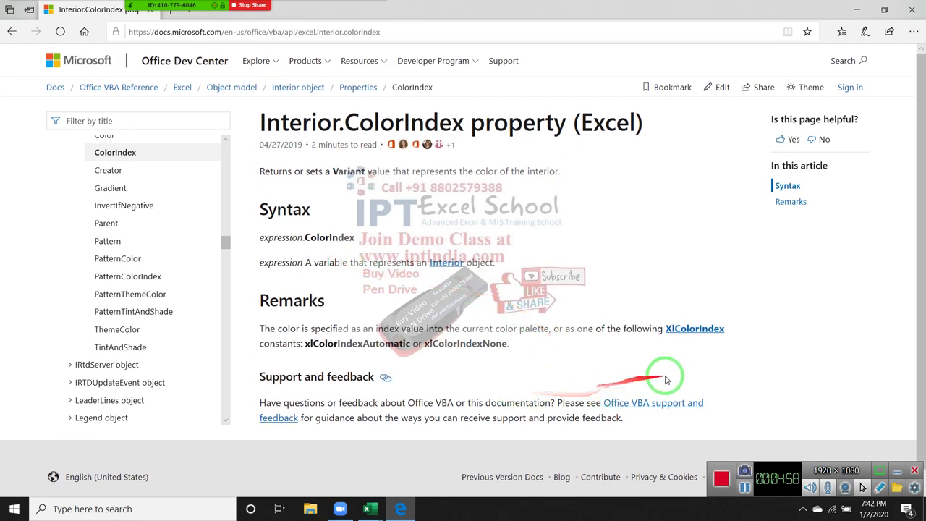
click(679, 332)
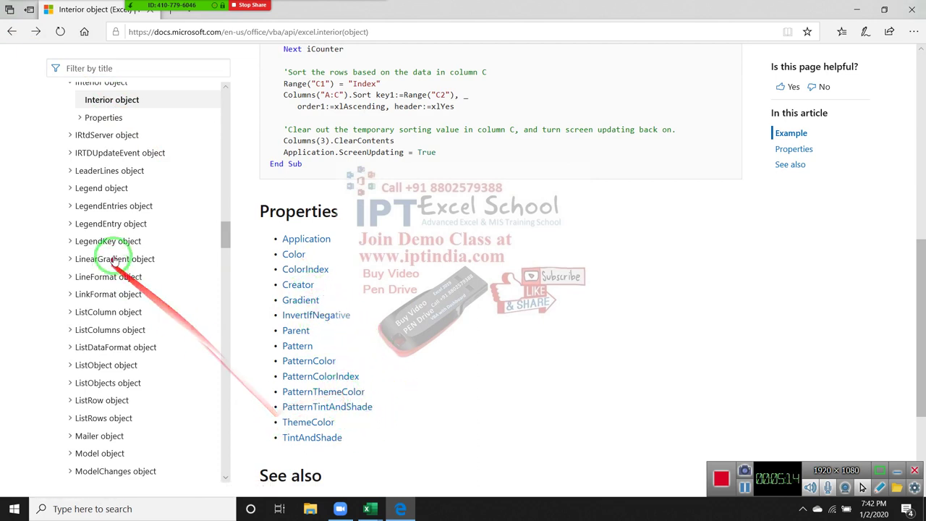
scroll(145, 286, down, 3)
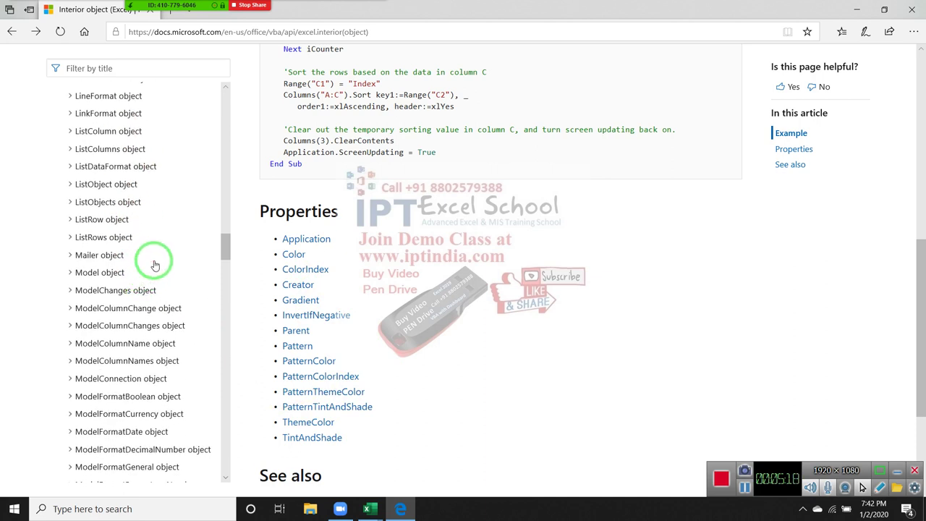
scroll(154, 266, up, 5)
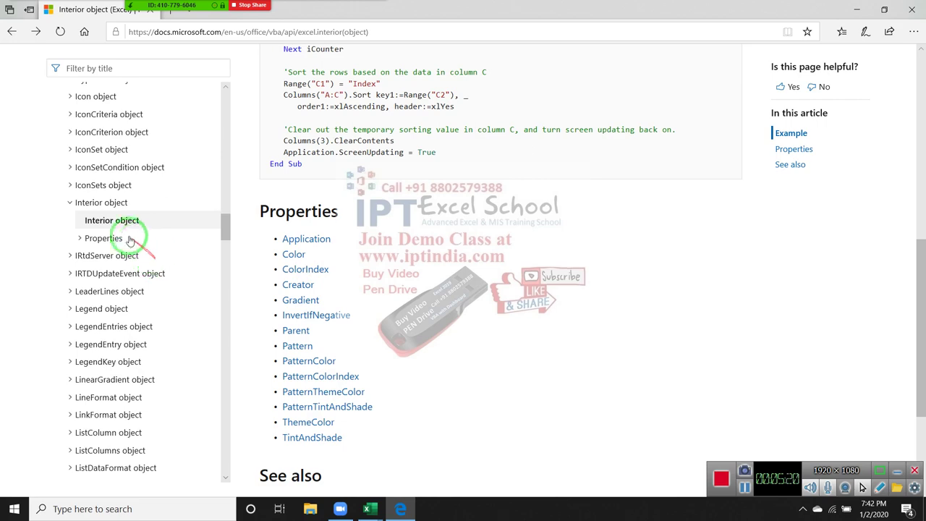
scroll(249, 210, up, 5)
scroll(123, 133, up, 1)
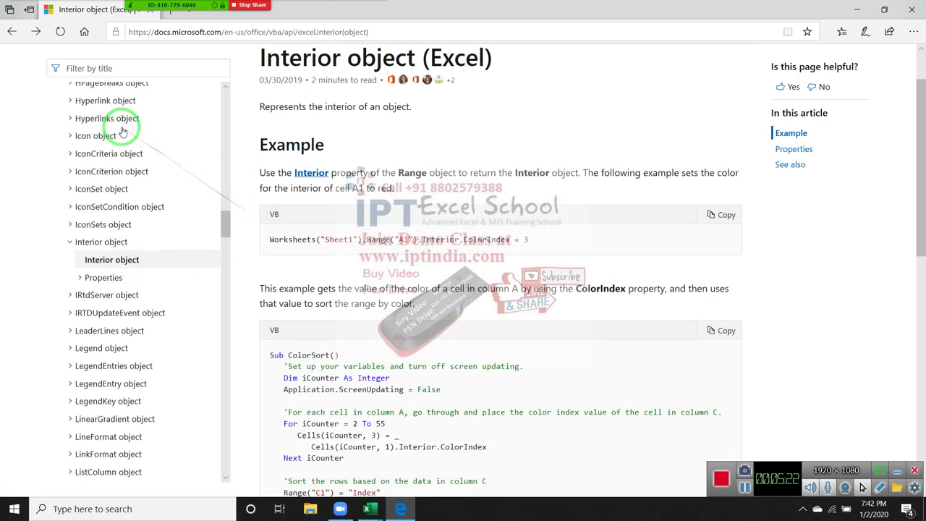
scroll(123, 133, up, 3)
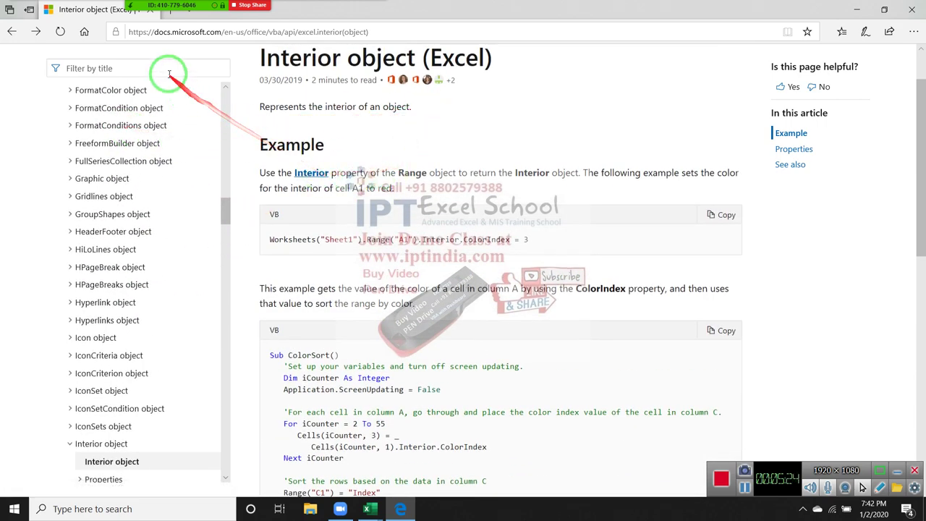
click(169, 70)
text(ColorIndex)
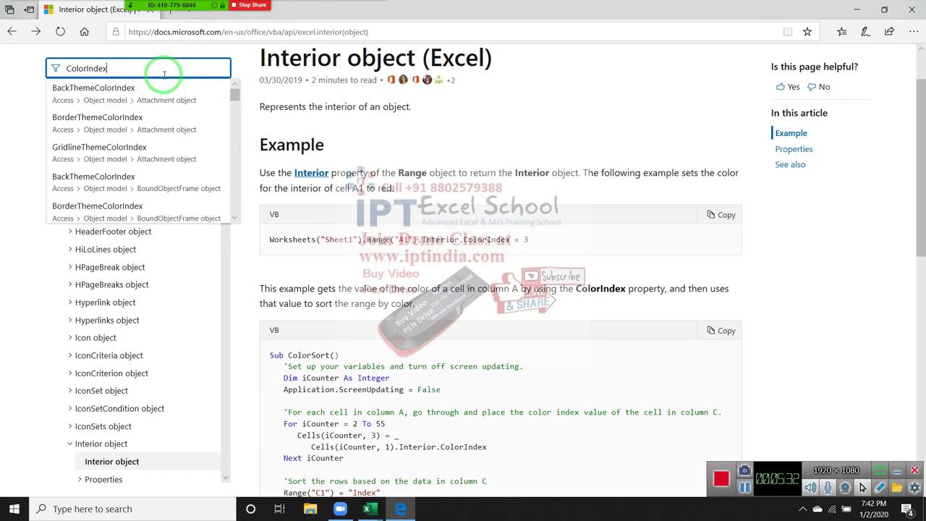
scroll(165, 74, up, 1)
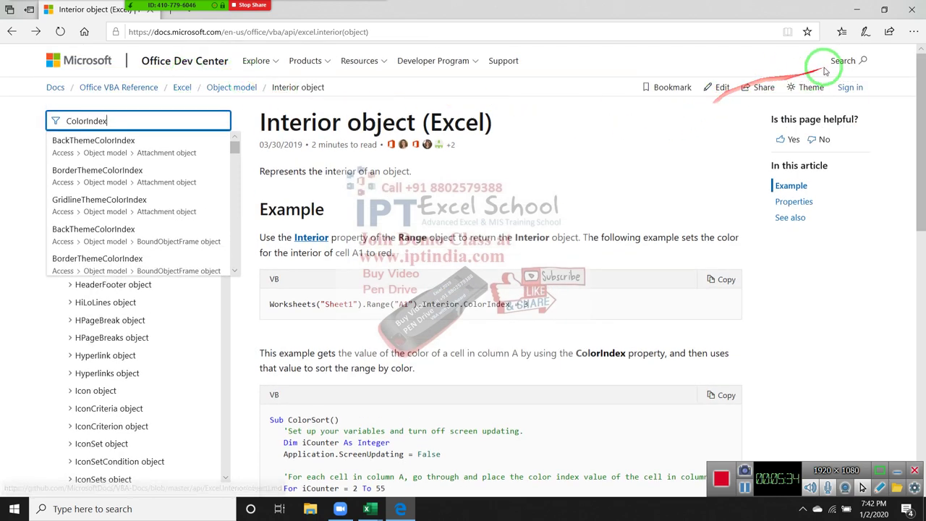
Search Microsoft Docs for 'ColorIndex' and skim the results.
click(858, 61)
text(ColorIndex)
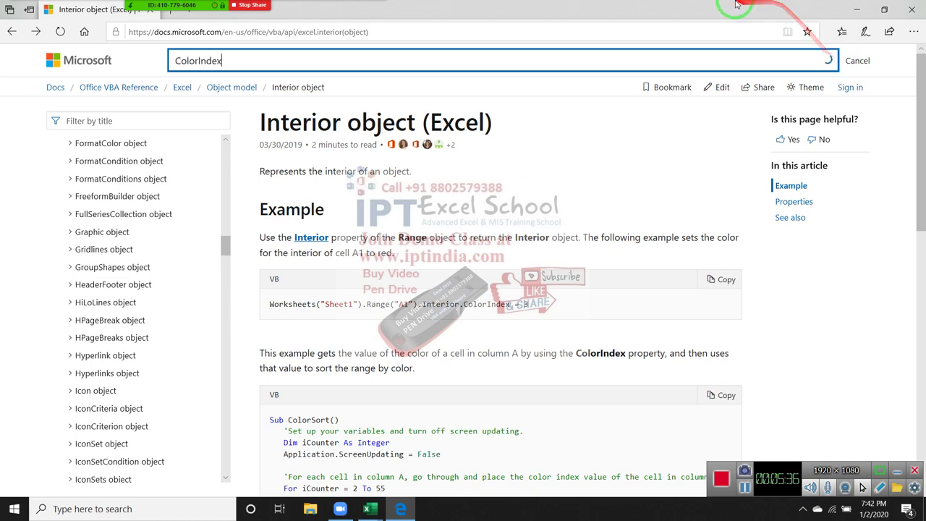
key(Return)
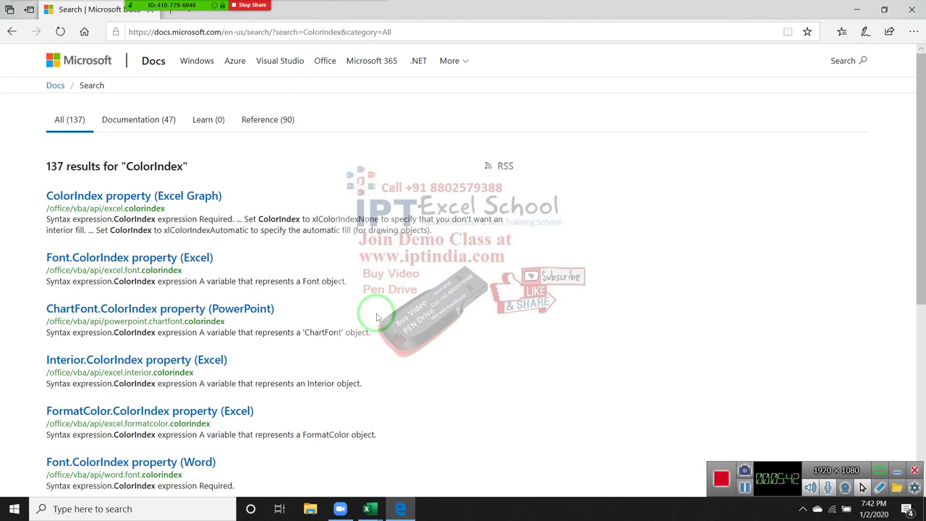
scroll(377, 317, down, 3)
scroll(387, 351, down, 2)
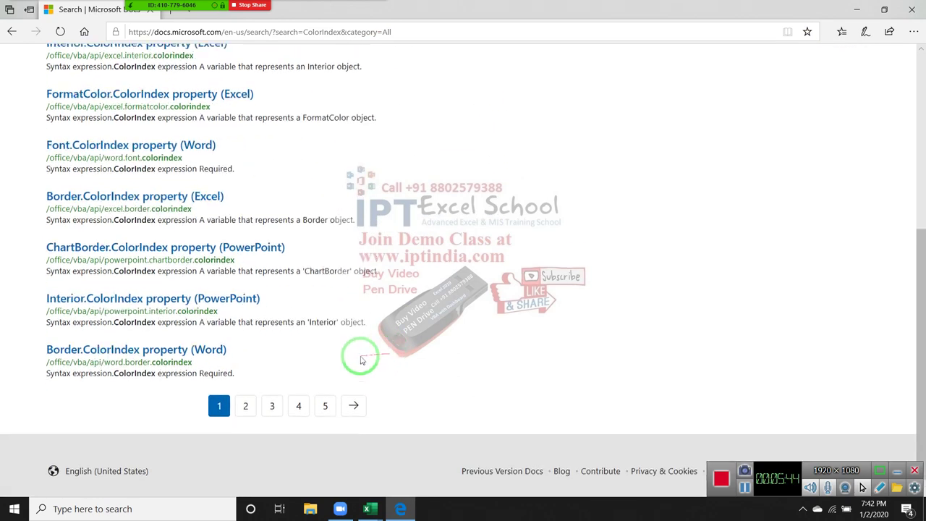
scroll(362, 354, up, 5)
Refine the search to 'colorindex vba' and scroll through the results.
click(859, 64)
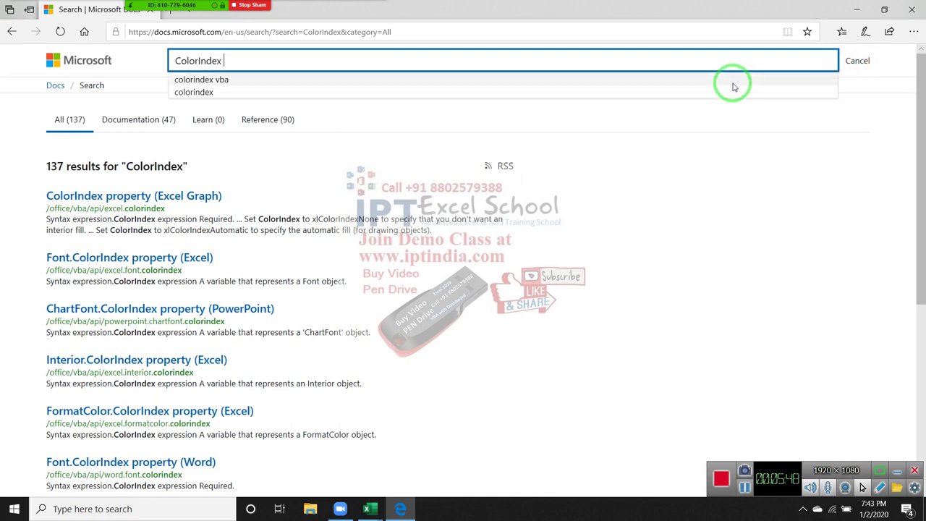
click(645, 82)
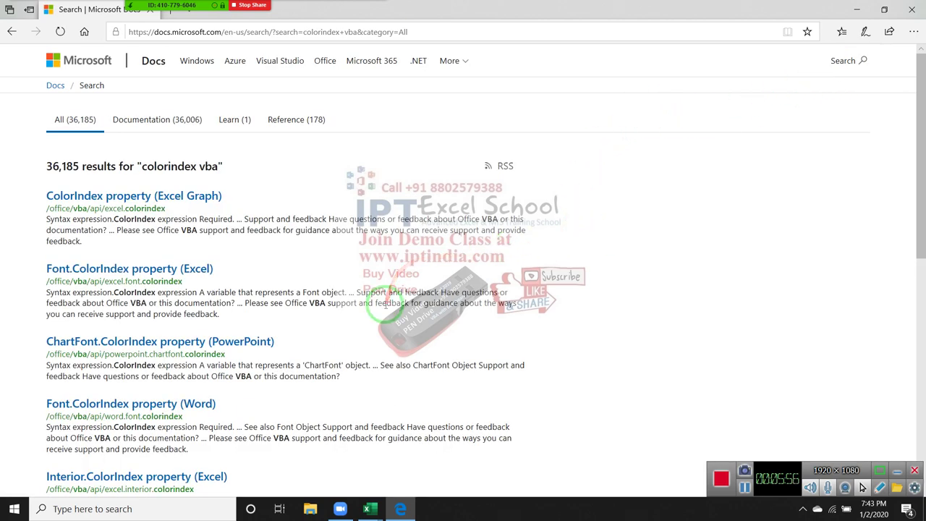
scroll(437, 259, down, 3)
scroll(385, 306, down, 2)
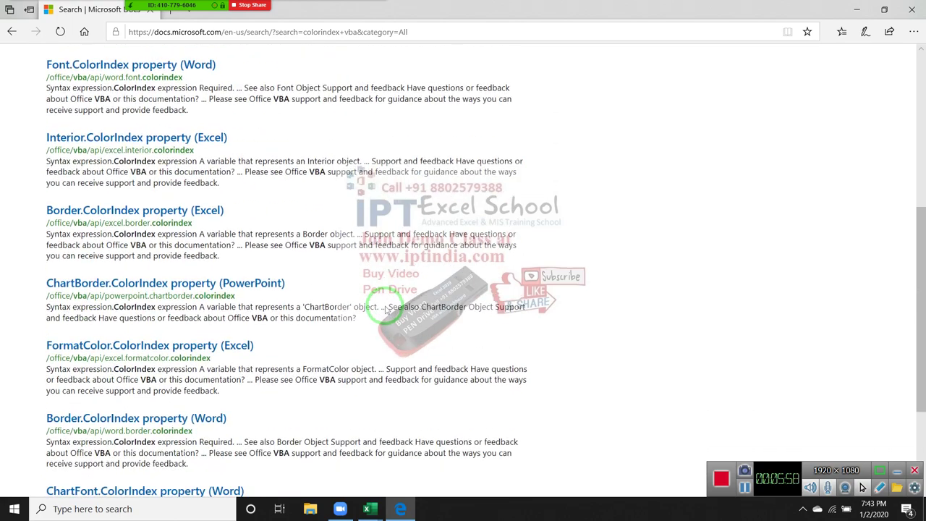
scroll(384, 306, down, 2)
Browse results pages 2 and 3, ending back on page 2.
click(245, 392)
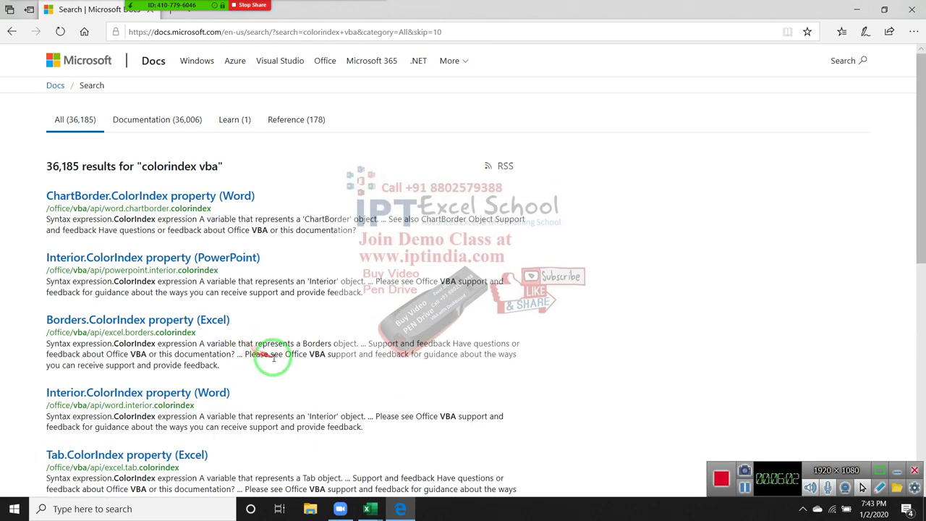
scroll(273, 358, down, 2)
scroll(273, 357, down, 2)
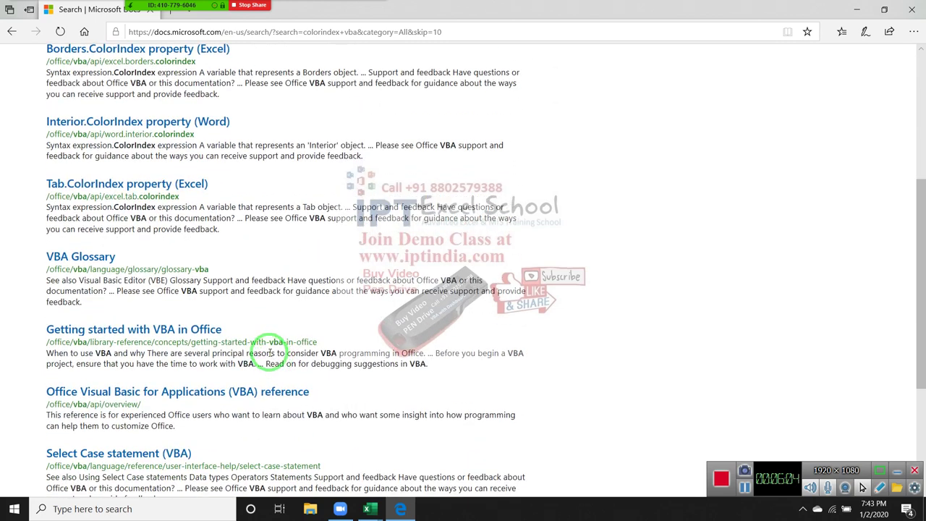
scroll(434, 350, down, 2)
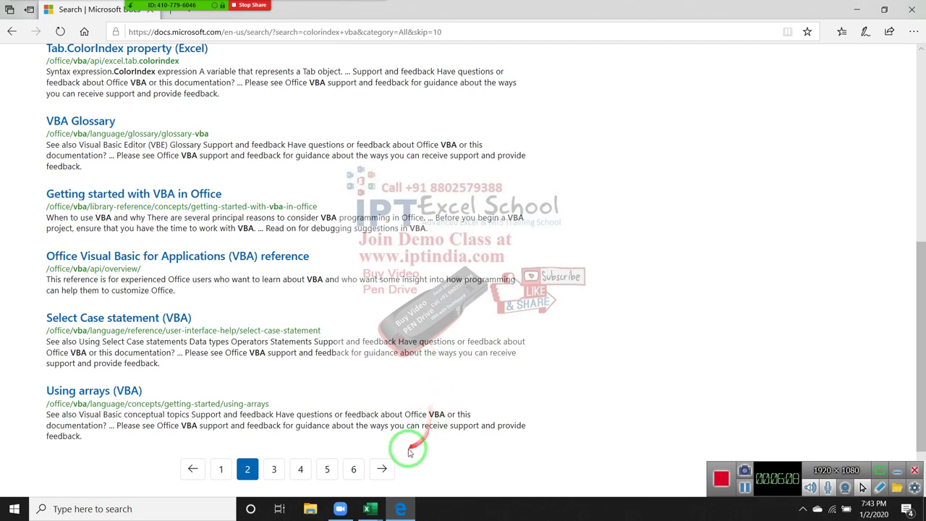
scroll(407, 446, down, 1)
click(282, 402)
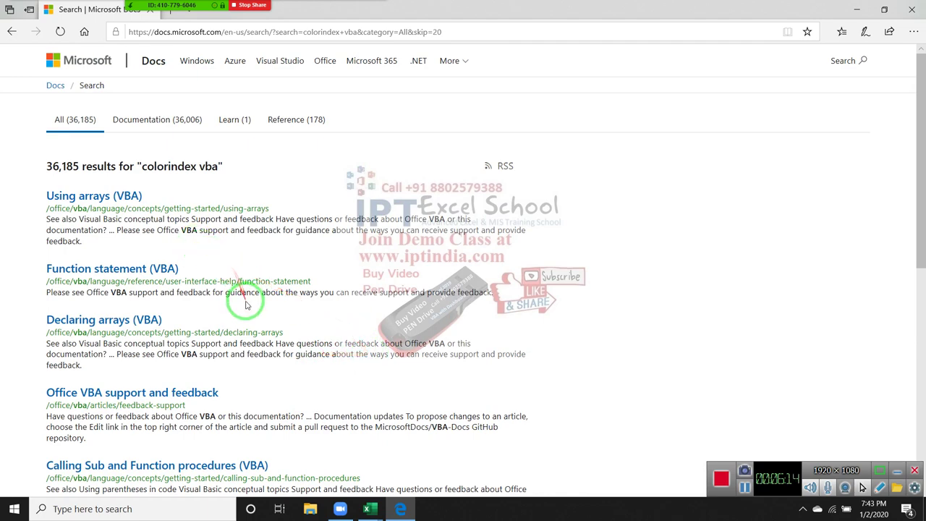
scroll(246, 307, down, 2)
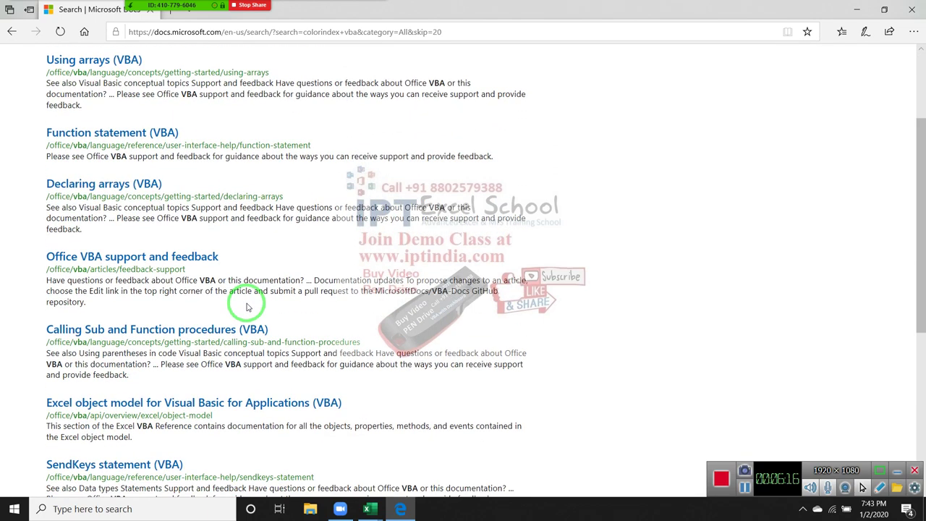
scroll(246, 306, down, 1)
scroll(246, 307, down, 3)
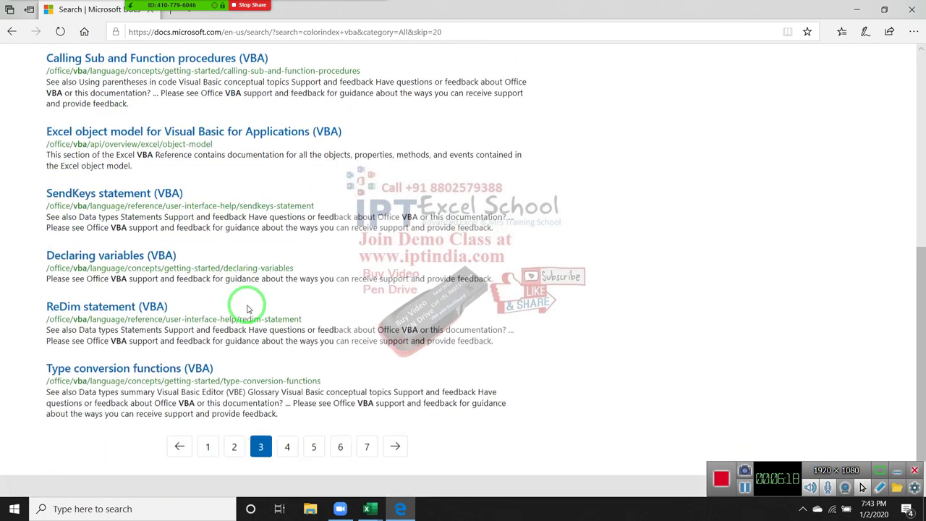
click(235, 450)
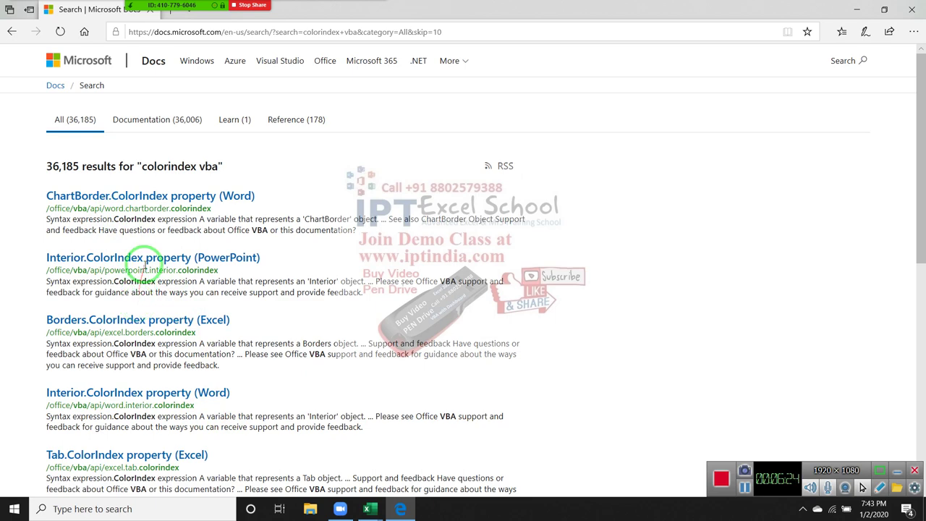
Skim the Interior.ColorIndex (PowerPoint) article, then close the browser window.
click(143, 260)
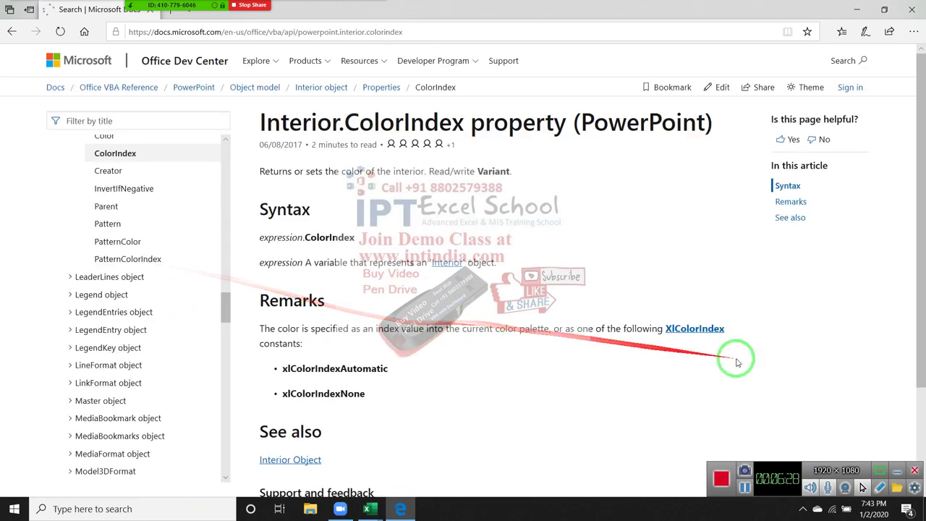
scroll(745, 355, down, 2)
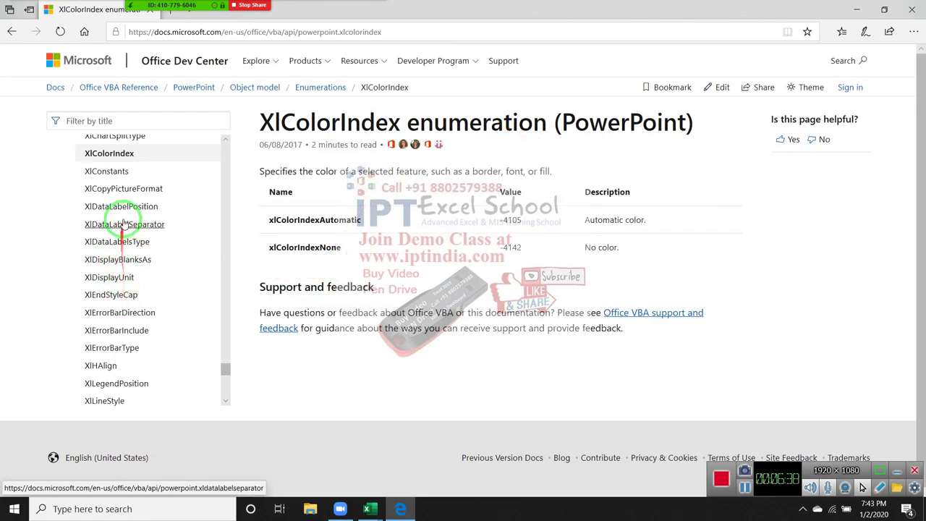
scroll(163, 211, down, 1)
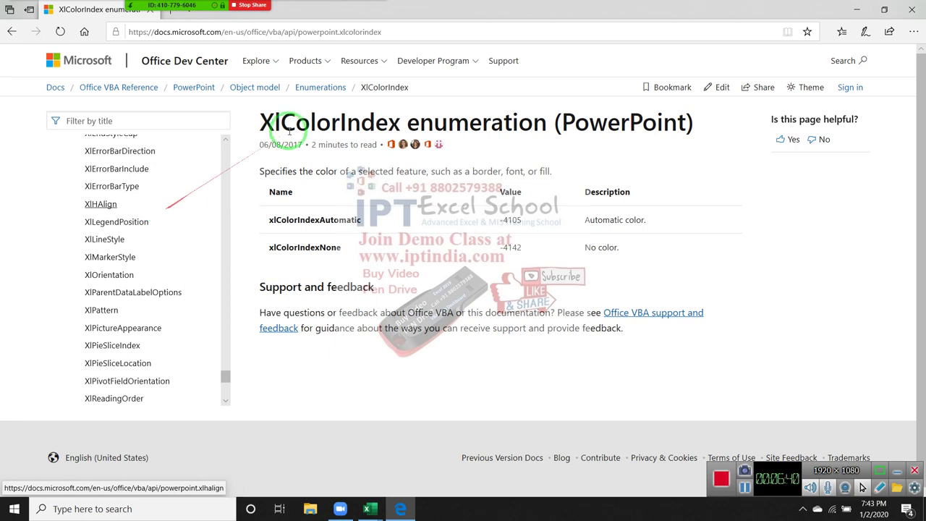
click(866, 31)
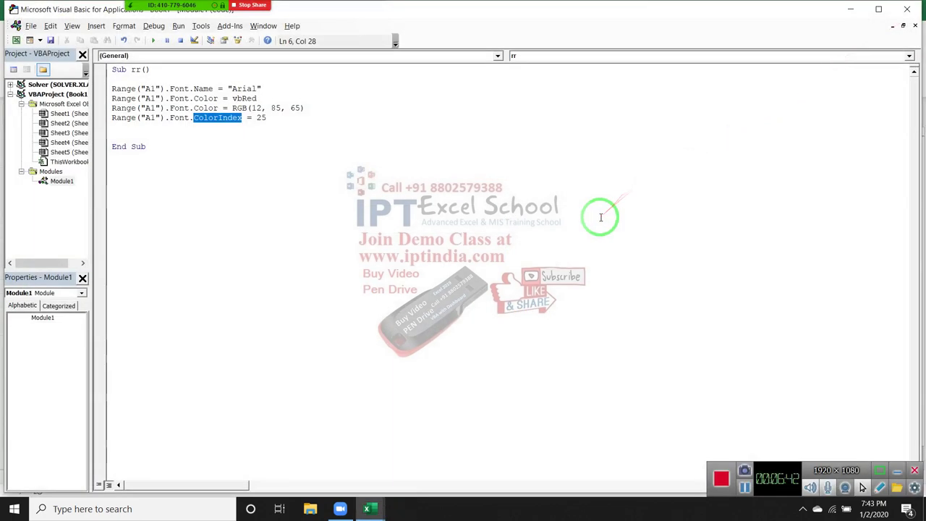
Comment out the RGB, vbRed and Font.Name lines, leaving only ColorIndex = 25 active.
click(281, 138)
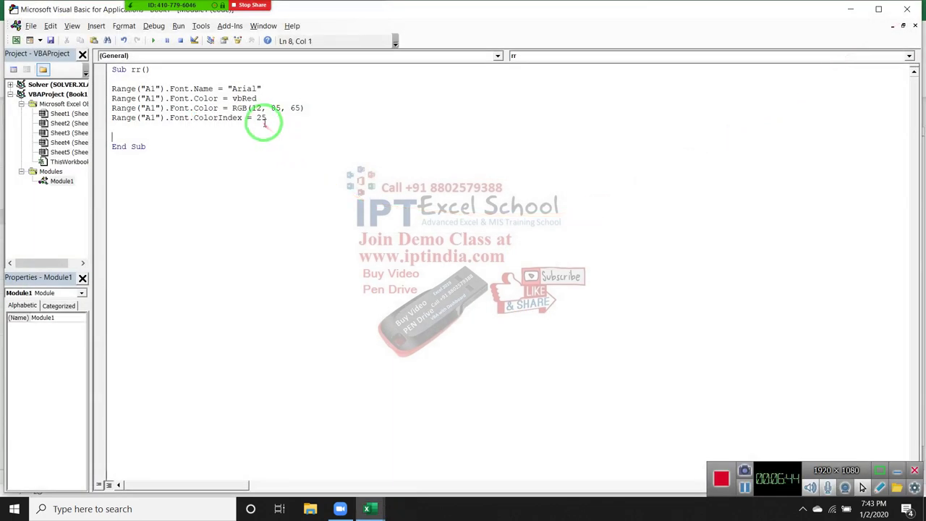
click(263, 125)
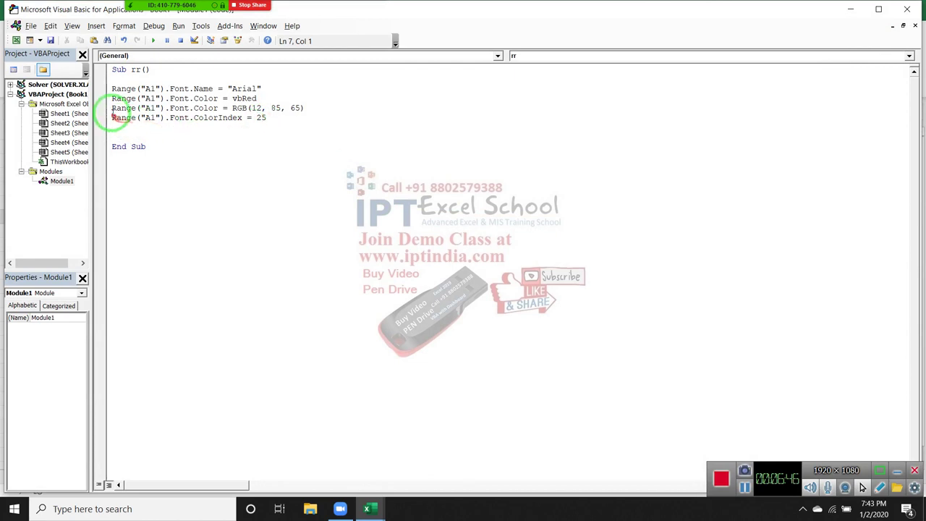
click(113, 108)
text(')
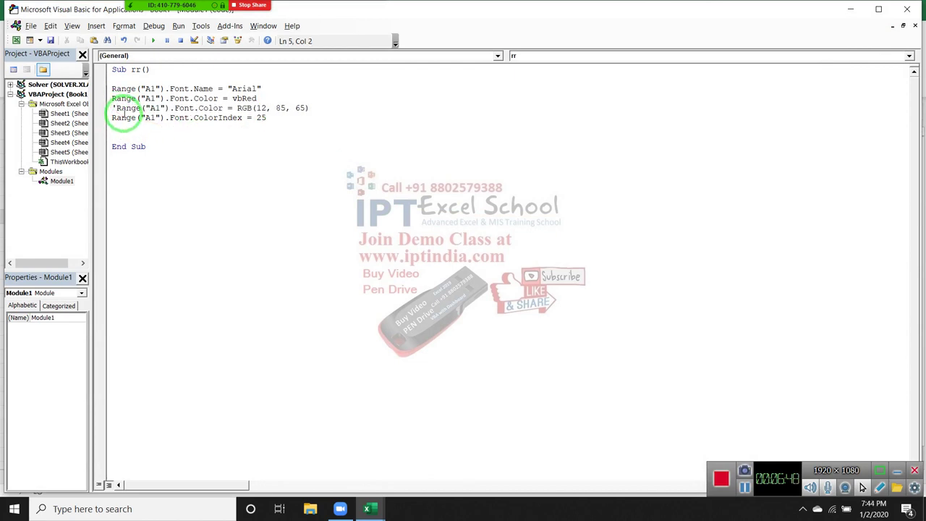
click(113, 98)
text(')
click(113, 88)
text(')
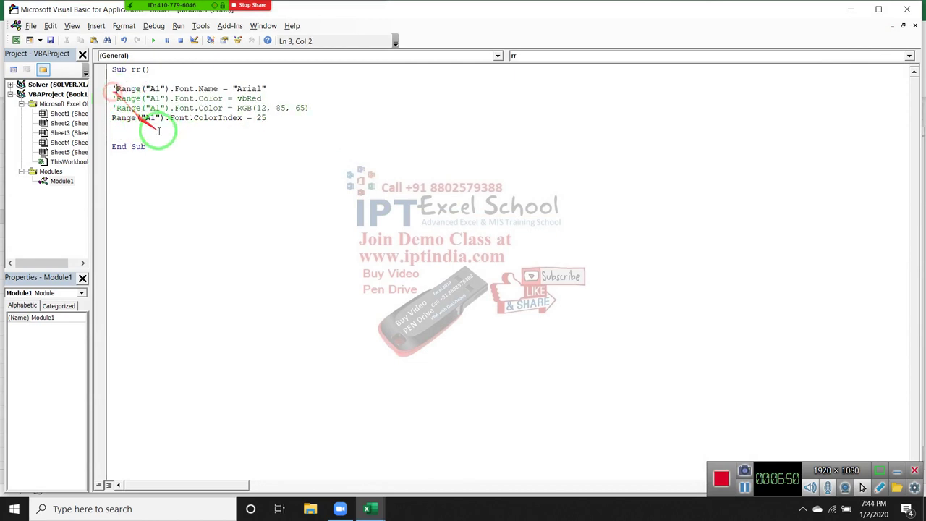
click(172, 155)
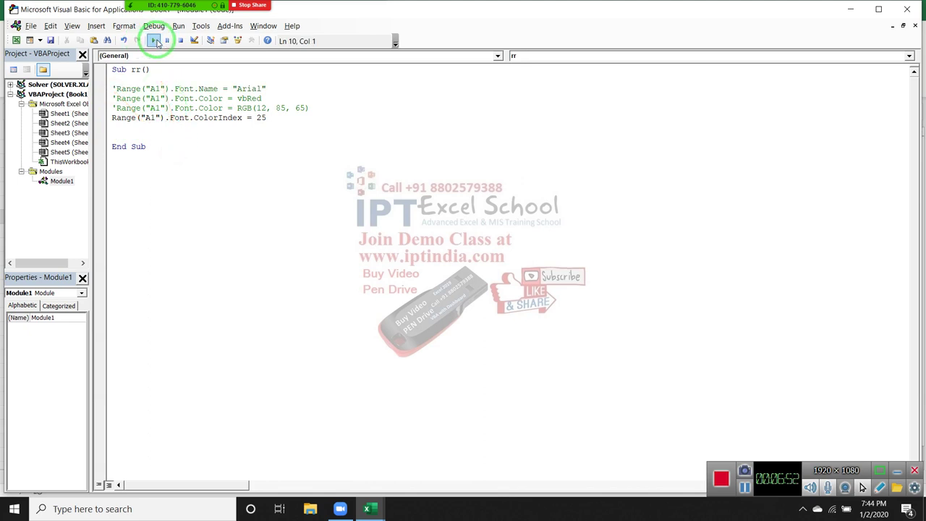
Run macro rr and check cell A1's font colour in the workbook.
click(153, 40)
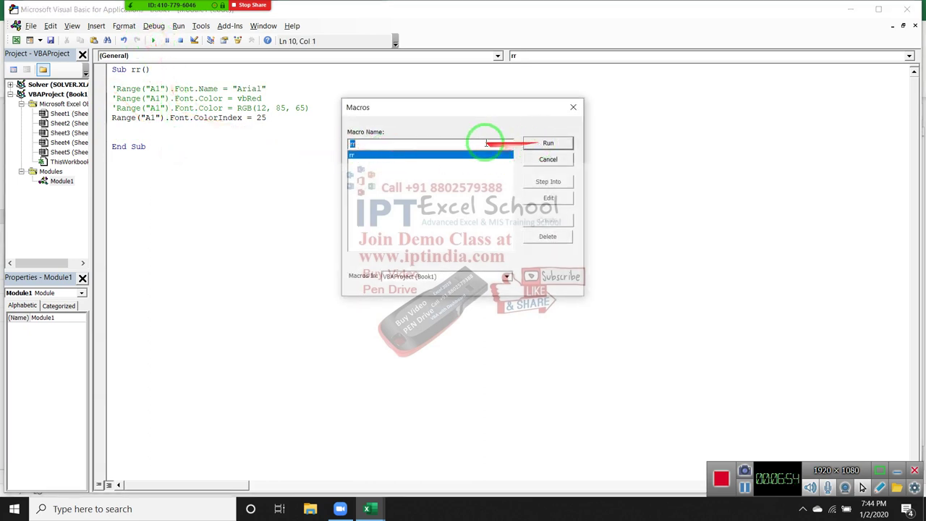
click(550, 145)
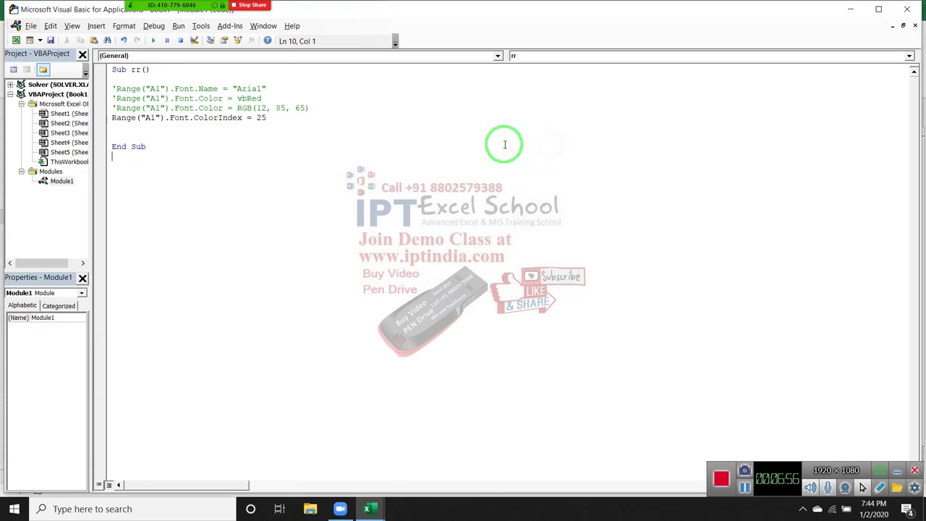
click(162, 118)
key(alt+Tab)
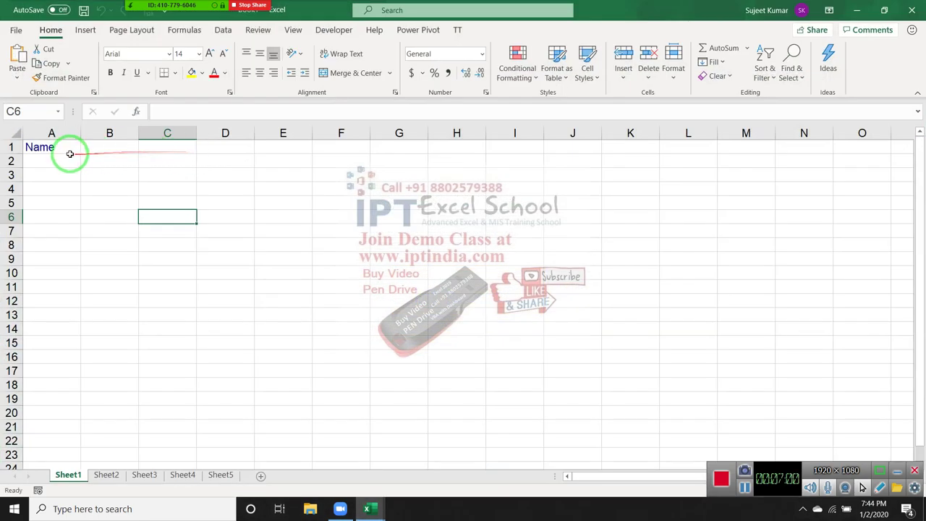
click(70, 148)
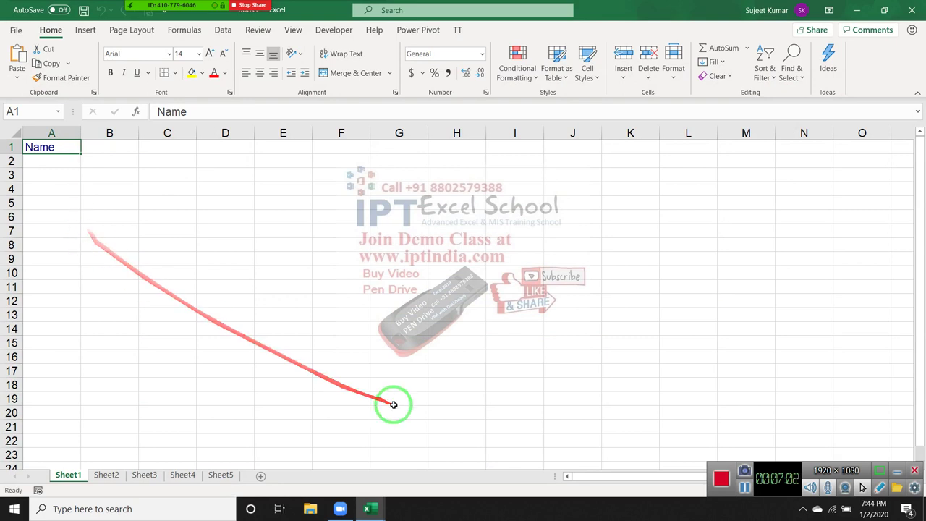
Go back to the ColorIndex line in the VBA editor, then return to the workbook.
mouse_move(381, 511)
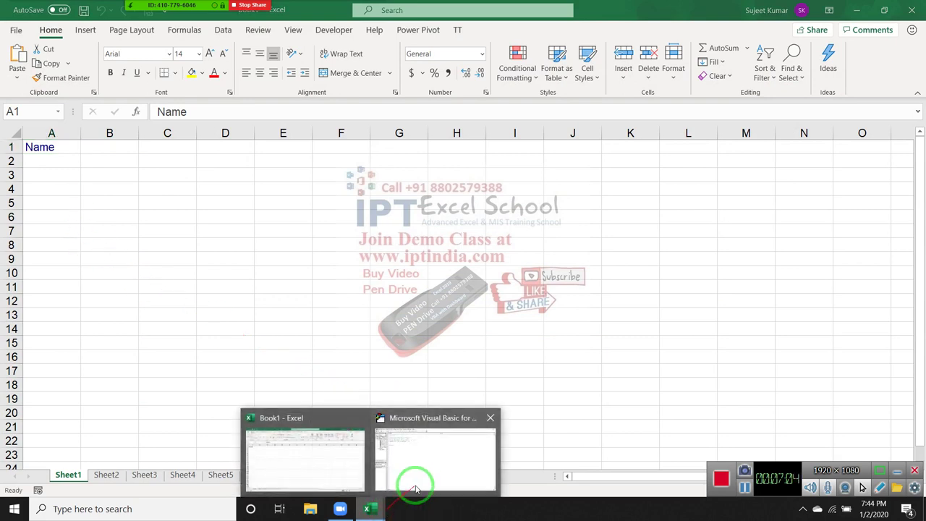
click(418, 485)
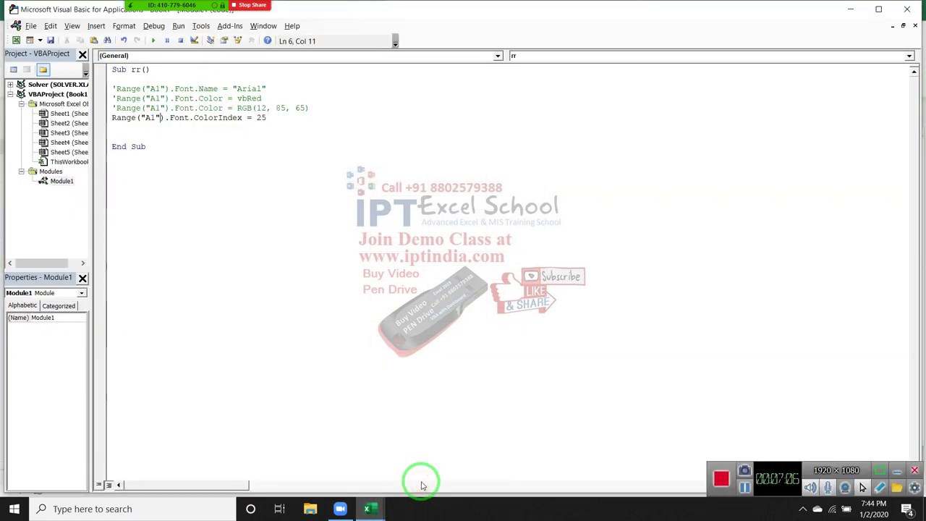
click(207, 163)
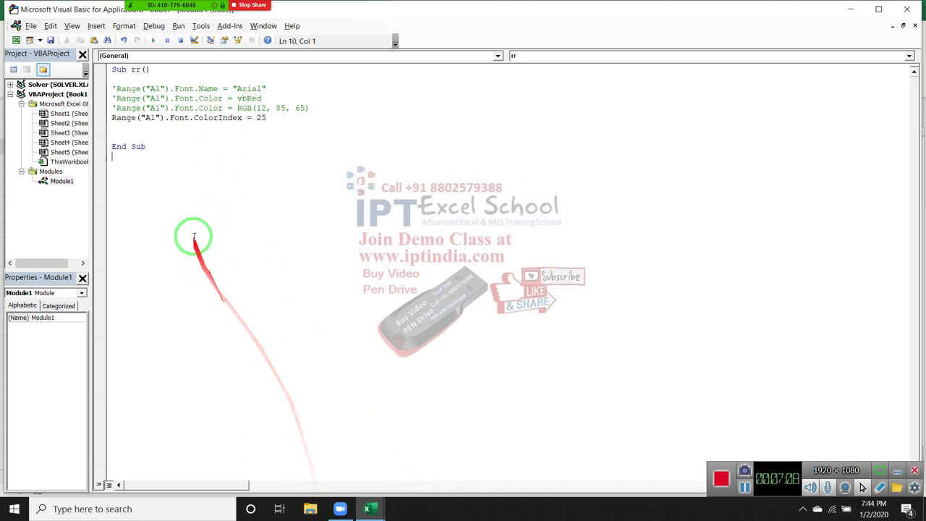
click(165, 117)
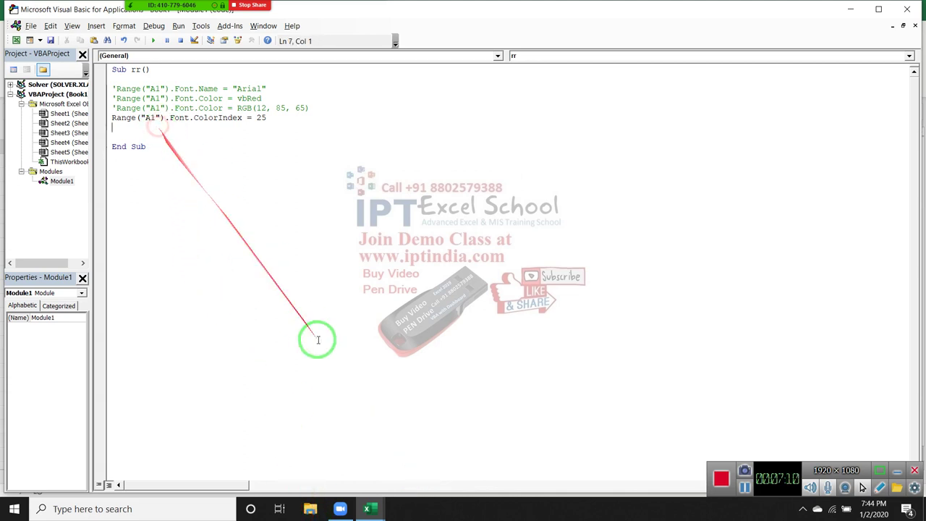
key(alt+F11)
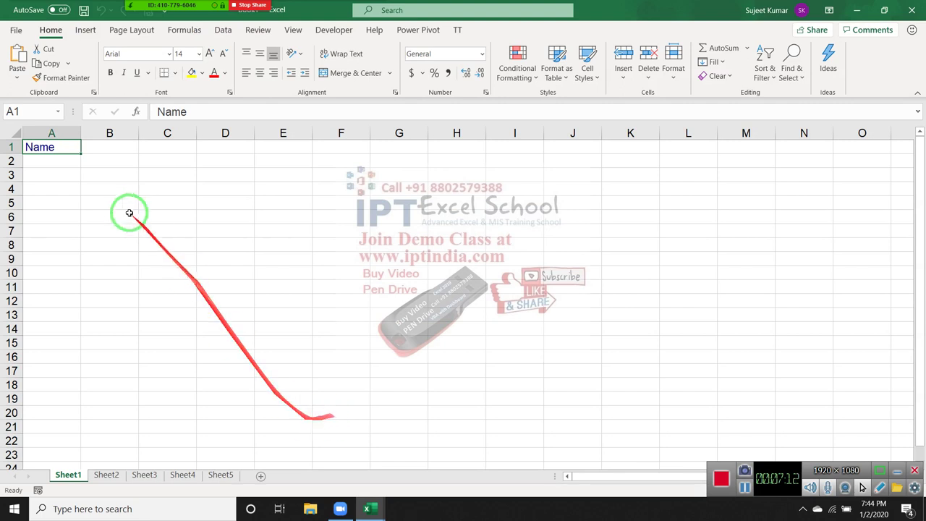
Start recording Macro1, make A1 bold, and check the recorded line in Module2.
click(38, 490)
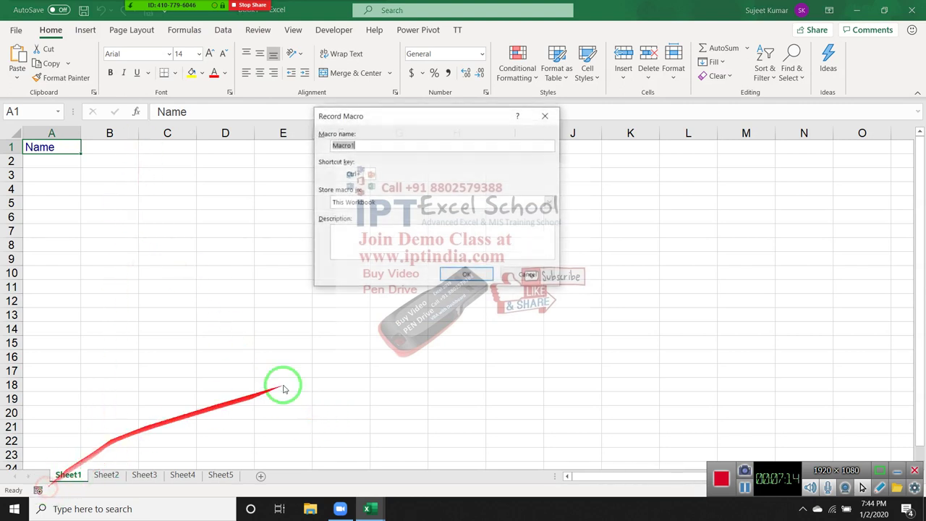
click(473, 276)
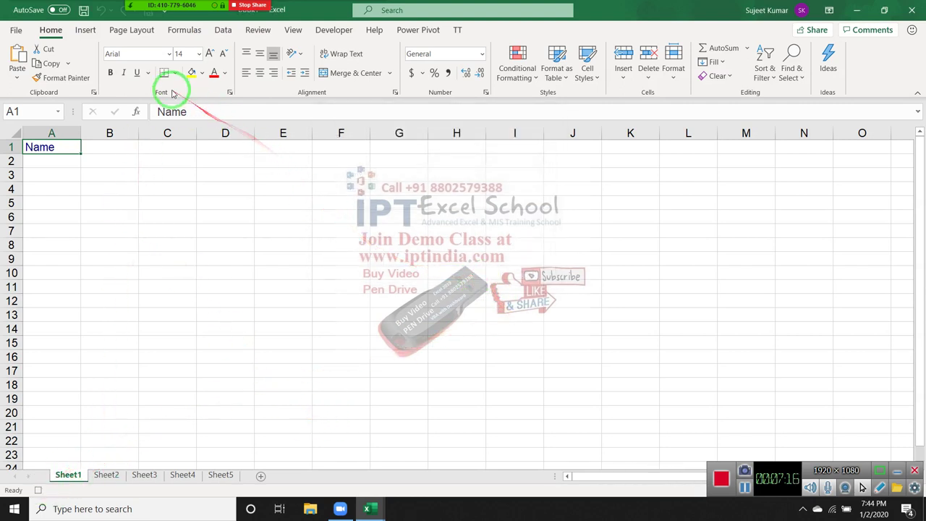
click(109, 77)
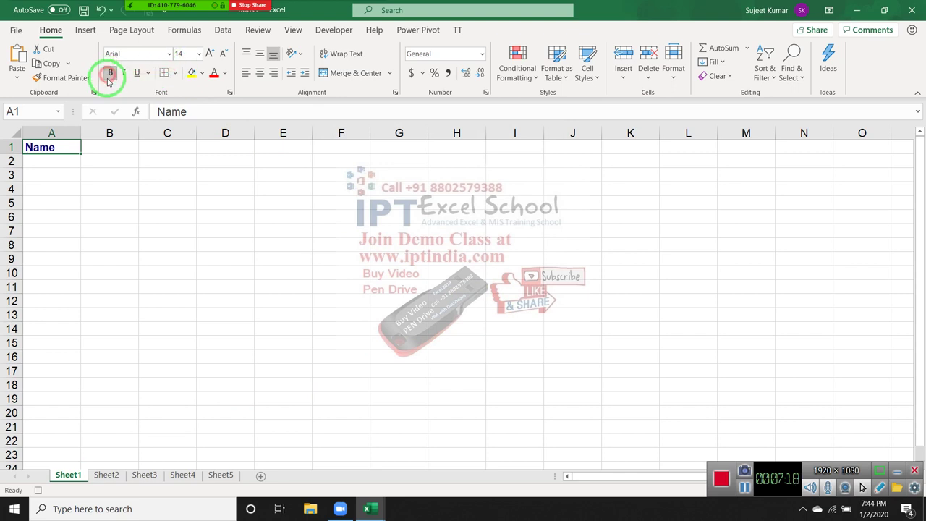
key(alt+Tab)
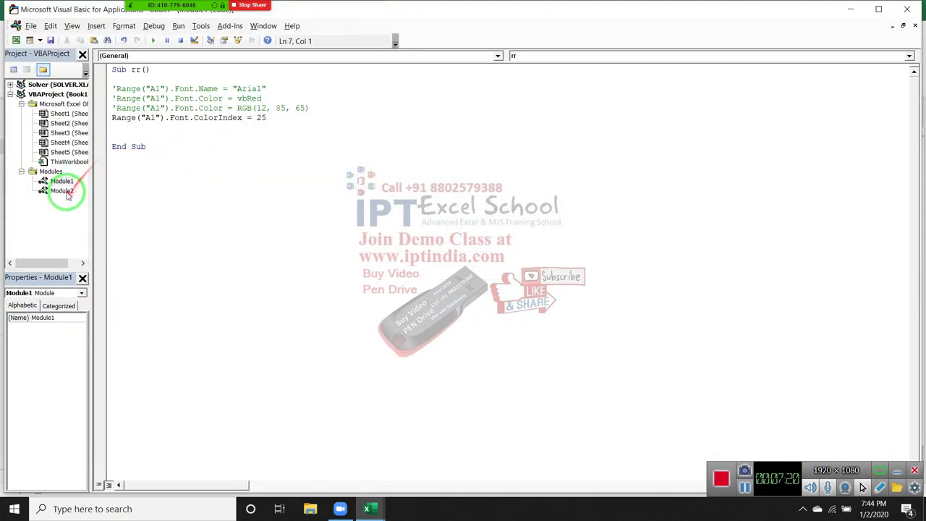
double_click(62, 191)
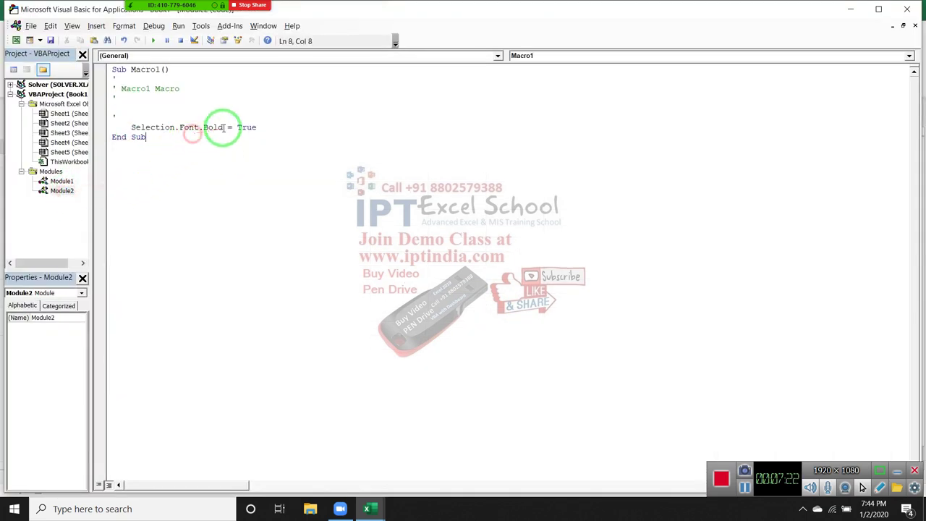
key(alt+Tab)
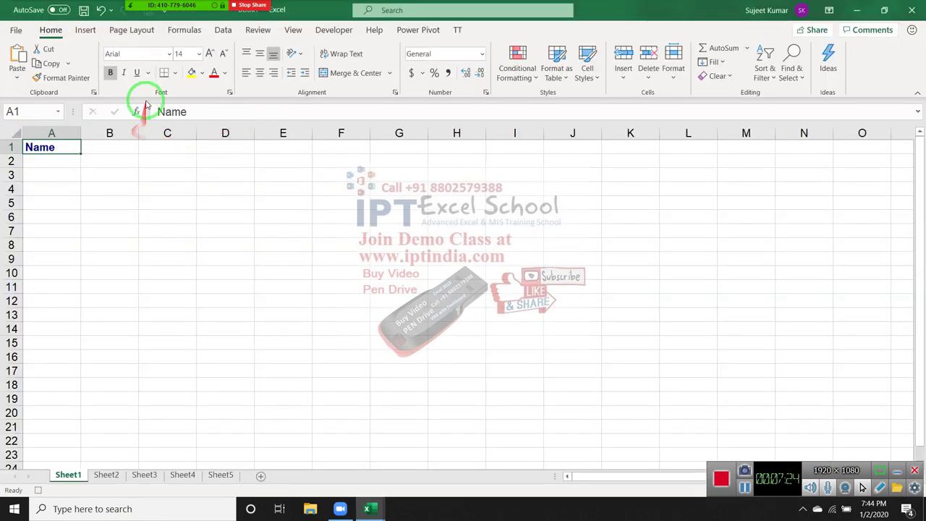
Underline and italicize A1 and raise its font to size 16, checking Macro1 each time.
click(136, 72)
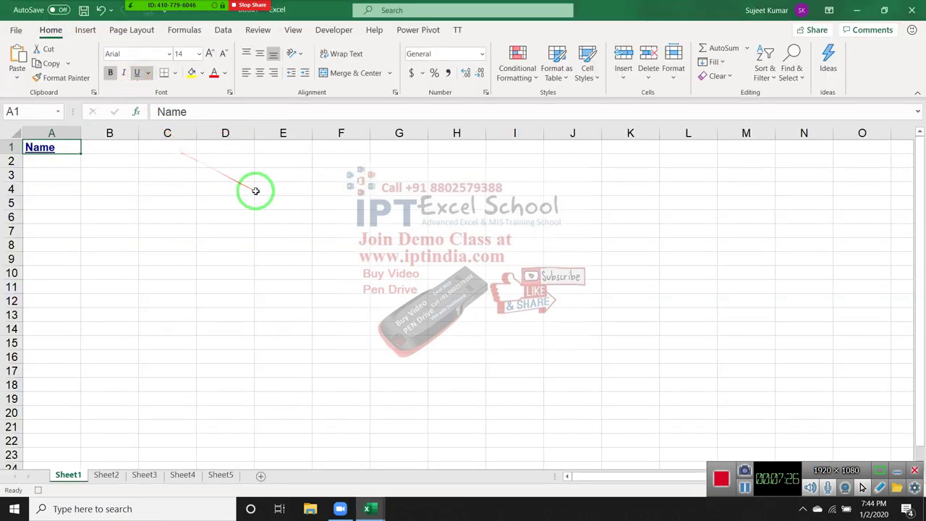
key(alt+Tab)
key(alt+Tab)
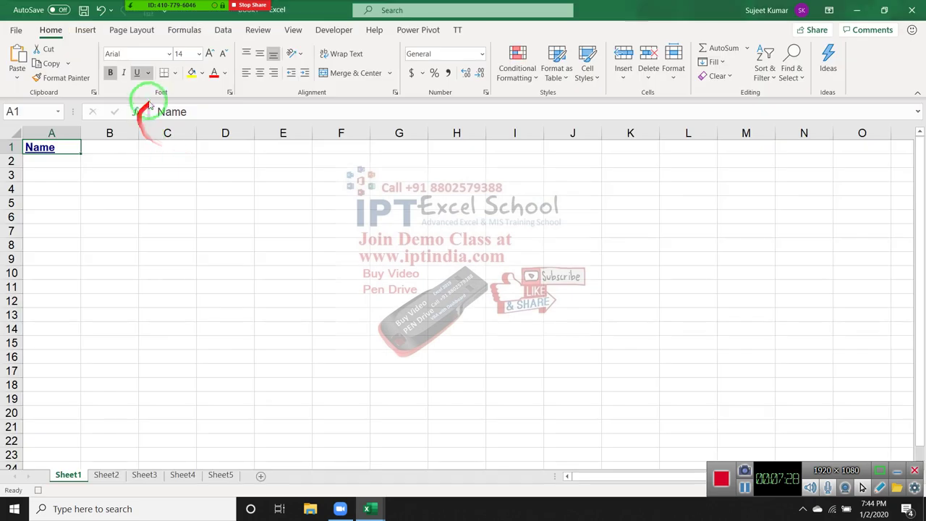
click(123, 73)
key(alt+Tab)
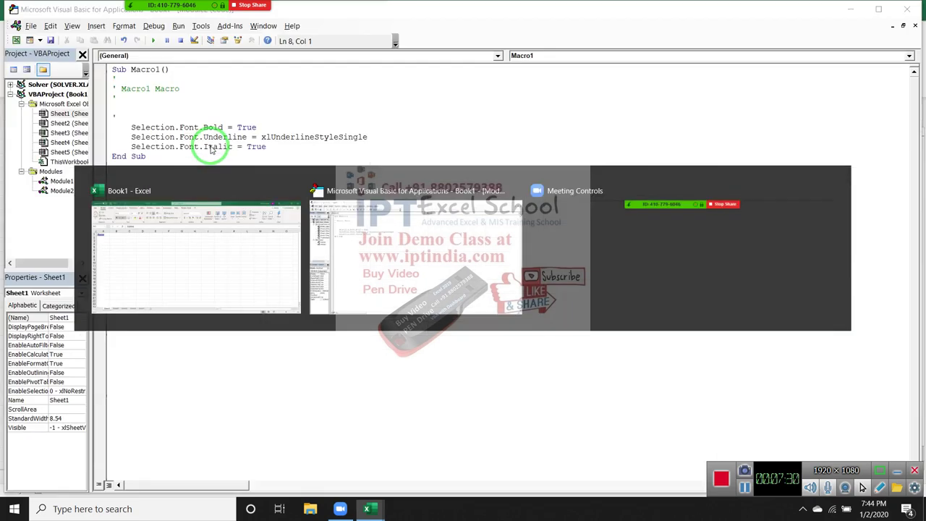
key(alt+Tab)
click(210, 57)
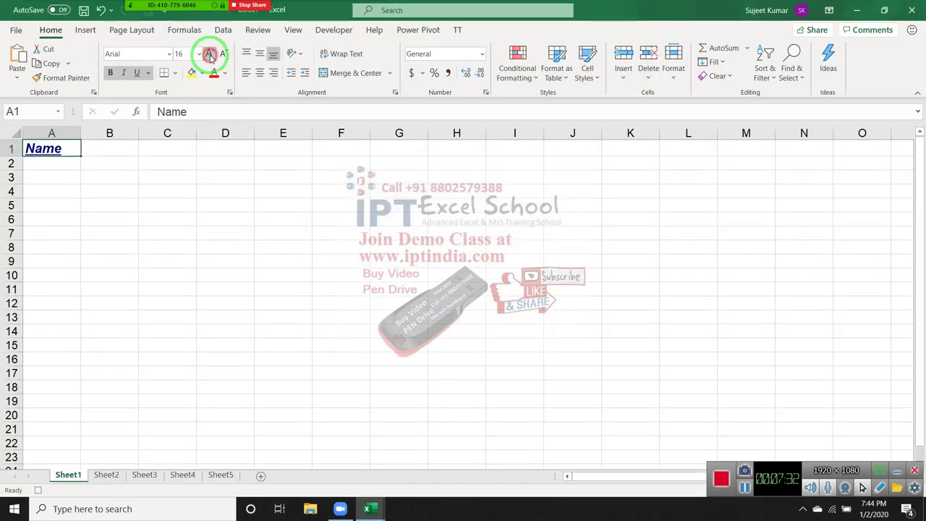
key(alt+Tab)
Leave Macro1's code and open Module1's rr macro.
click(165, 225)
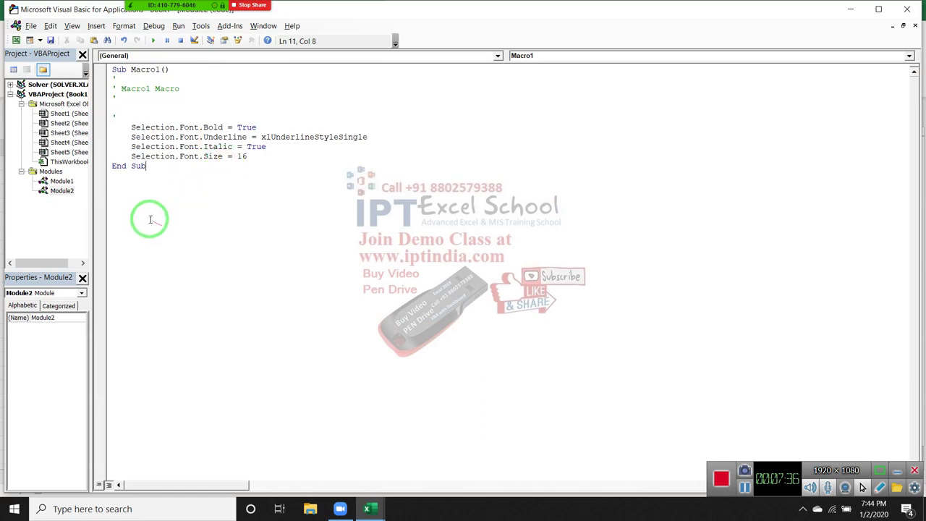
key(alt+Tab)
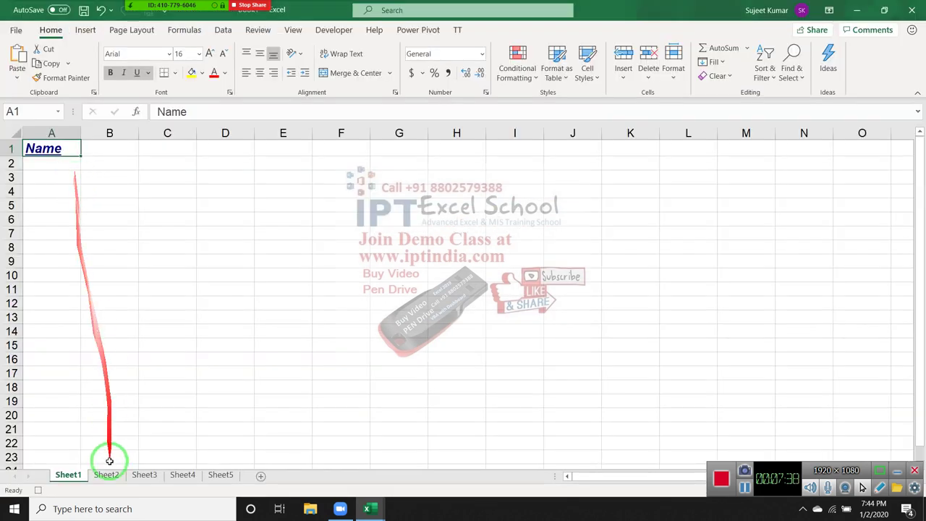
key(alt+Tab)
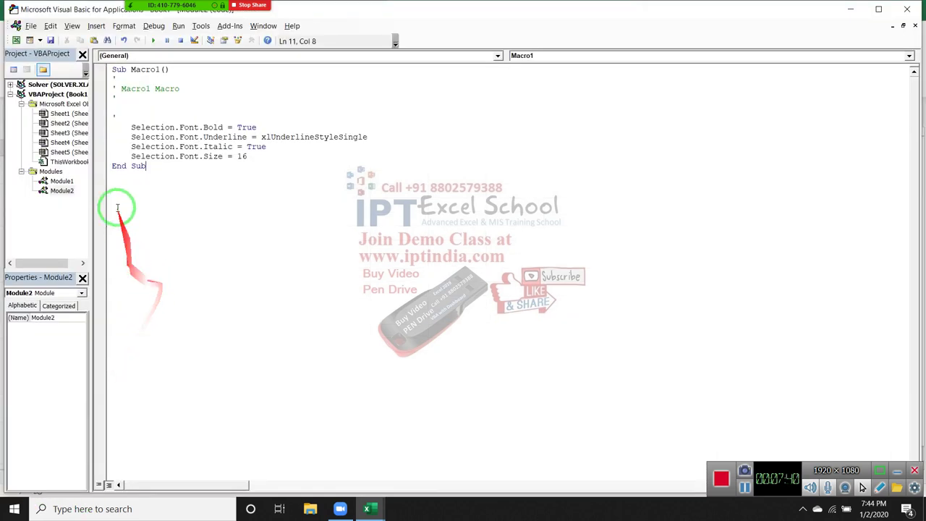
click(64, 190)
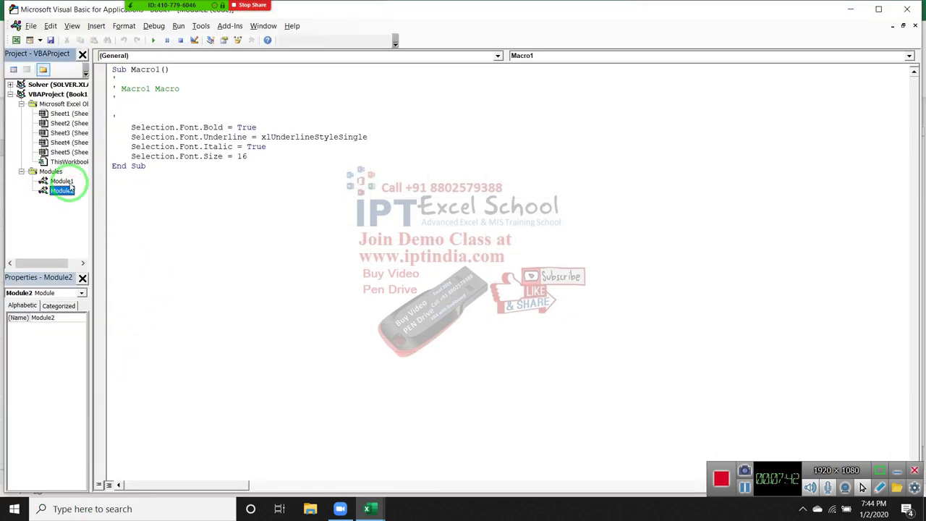
double_click(62, 181)
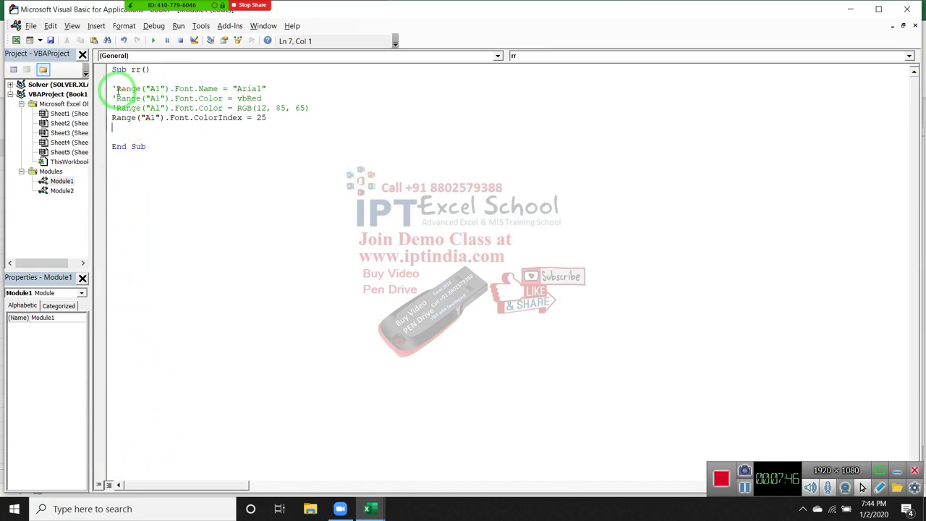
Below the ColorIndex line, start a With Range("A1").Font block.
drag(116, 88, 197, 91)
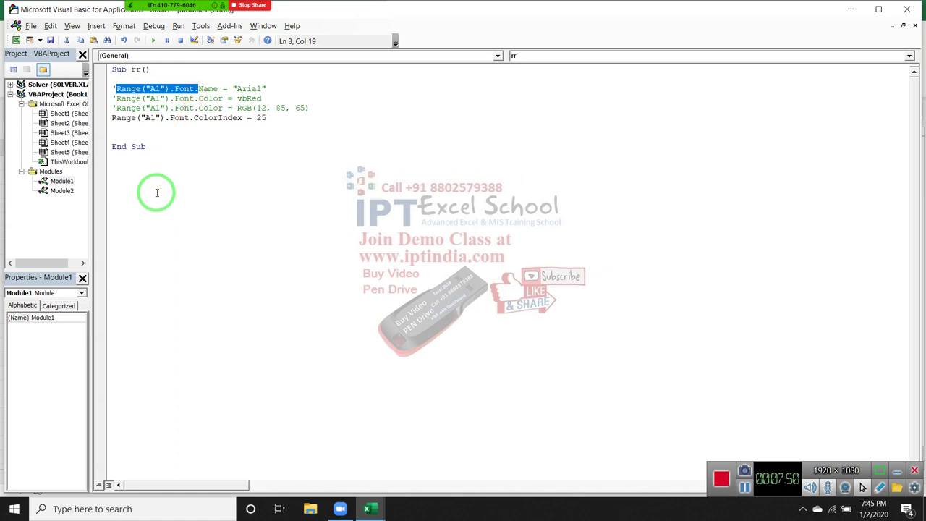
click(148, 133)
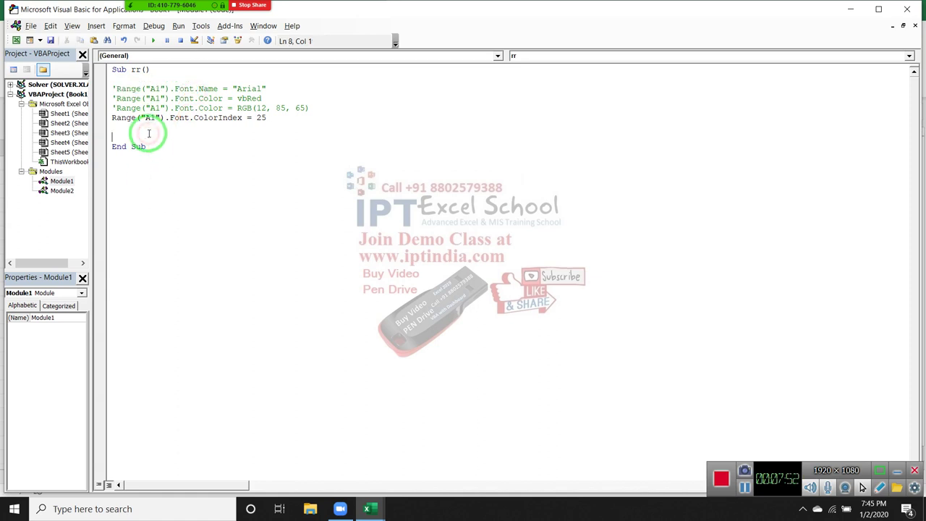
key(Return)
key(Return)
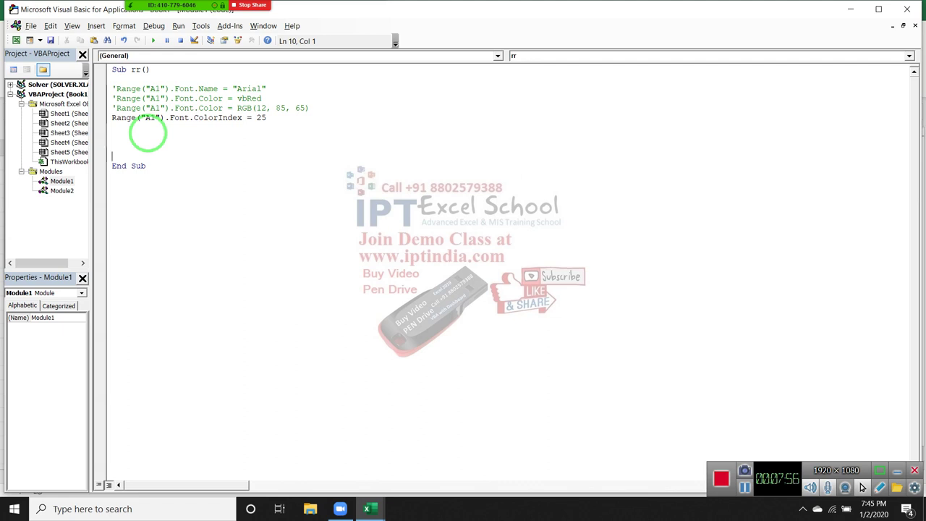
key(Return)
key(Up)
key(Up)
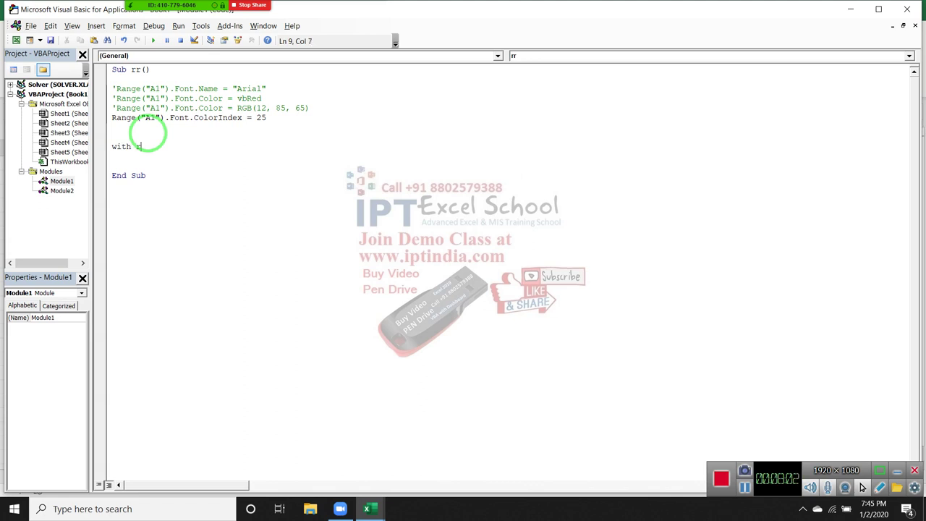
text(and)
text(("A1)
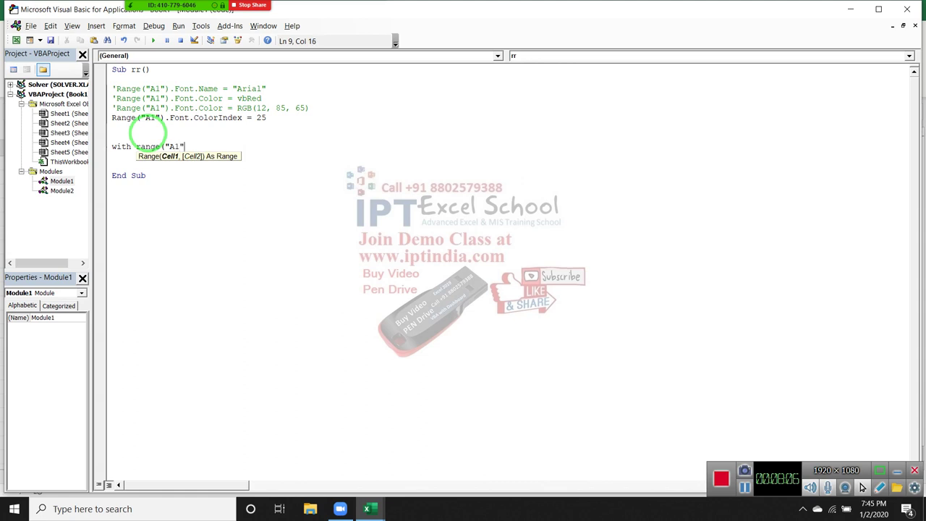
text().v)
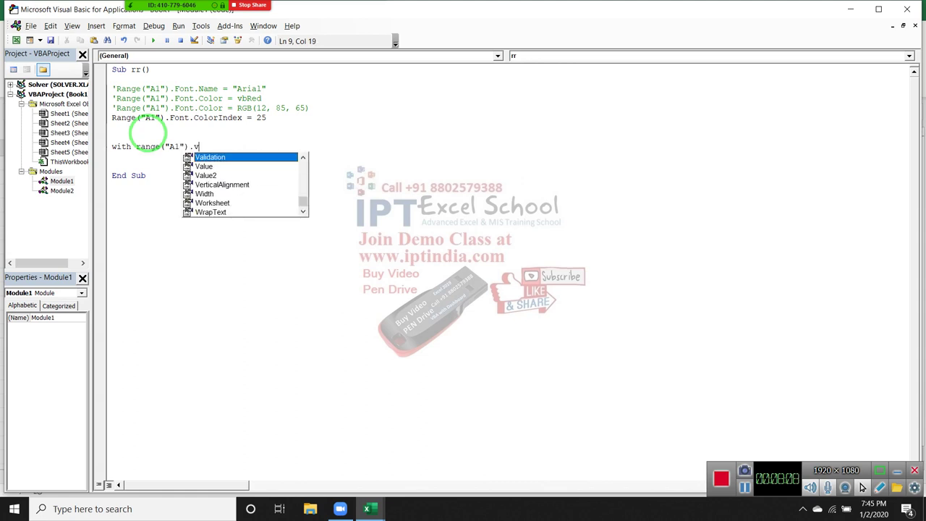
key(BackSpace)
text(fo)
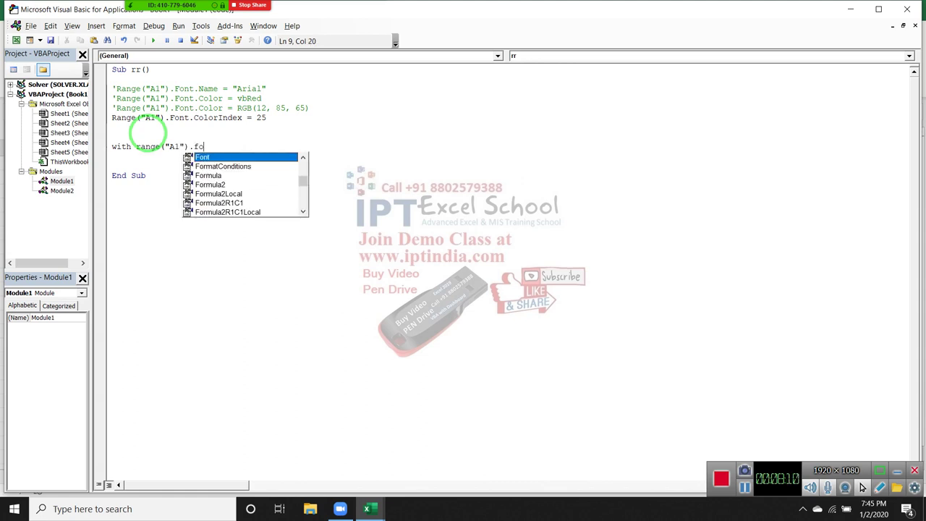
key(Tab)
key(Return)
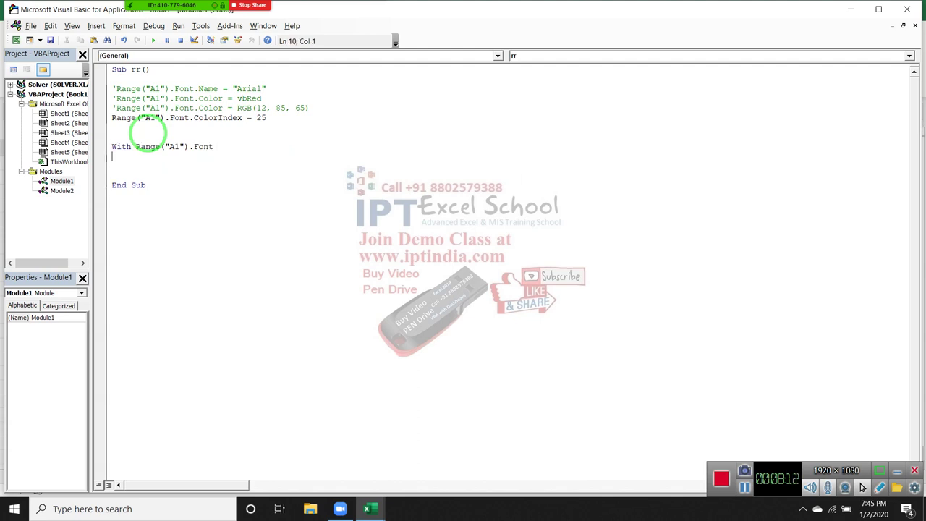
Inside the With block, set .Name to "Arila", .Size = 12 and .Bold = True.
text(.)
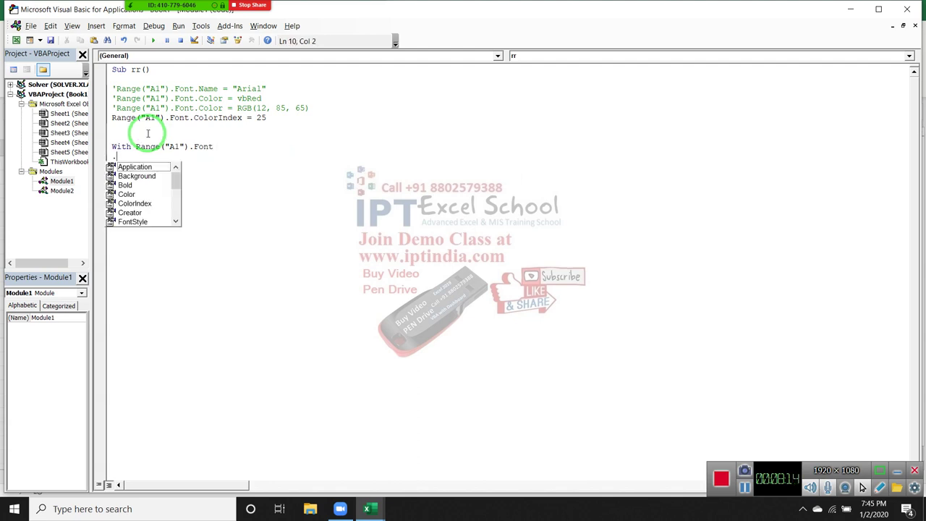
text(n)
key(Tab)
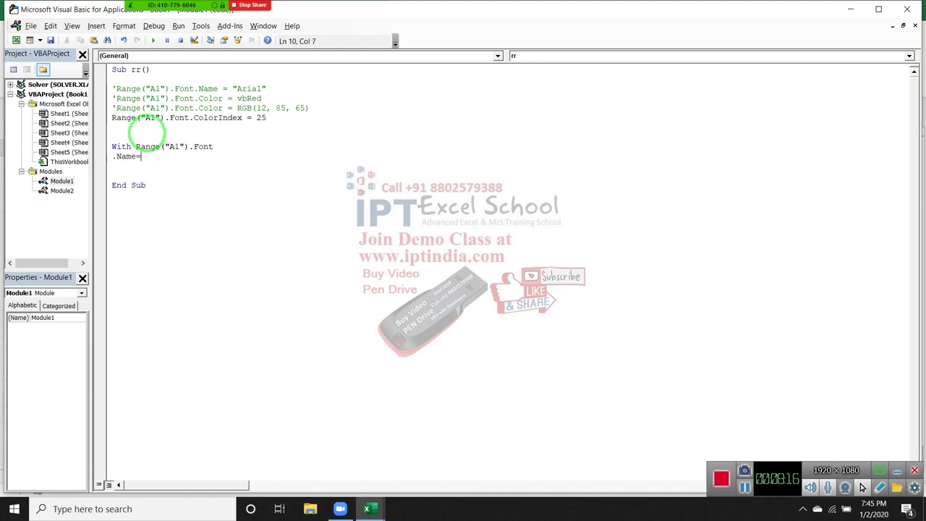
text(Arila")
key(Return)
text(,si)
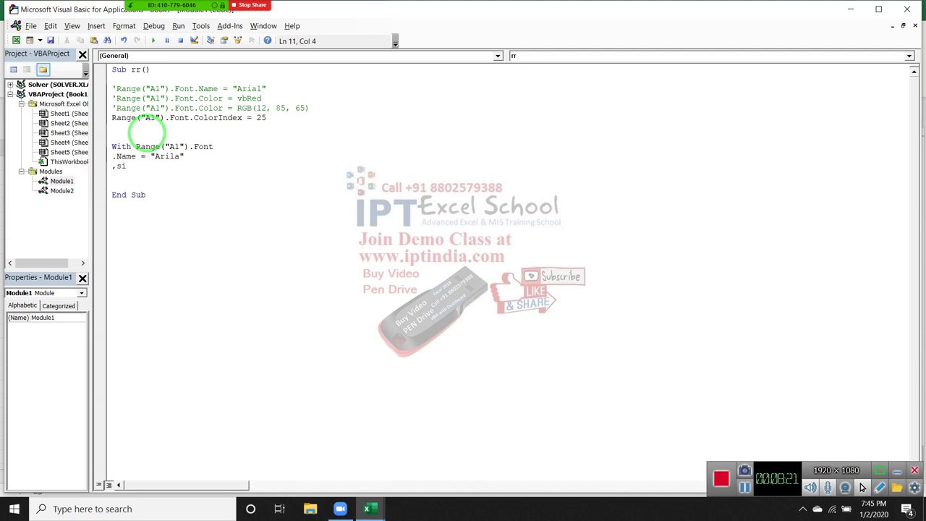
key(BackSpace)
key(BackSpace)
text(.Size)
key(Return)
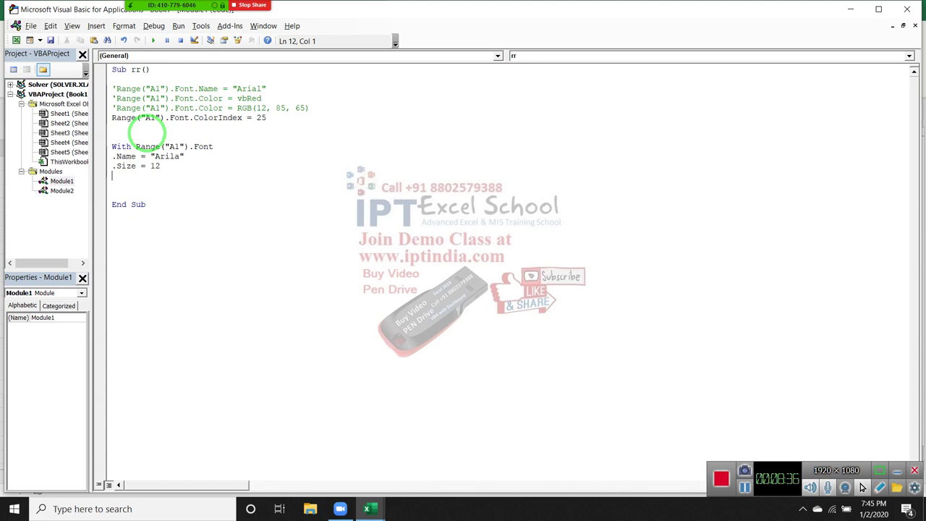
text(.)
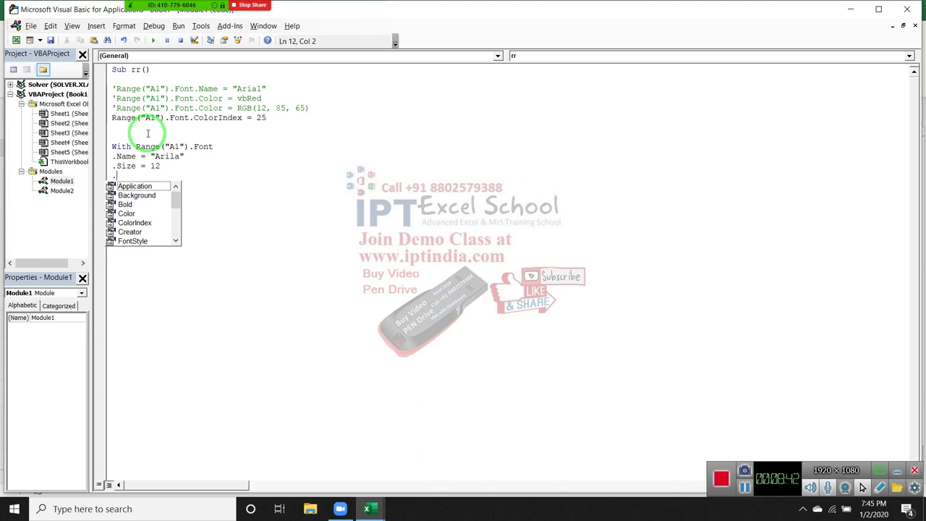
text(bol)
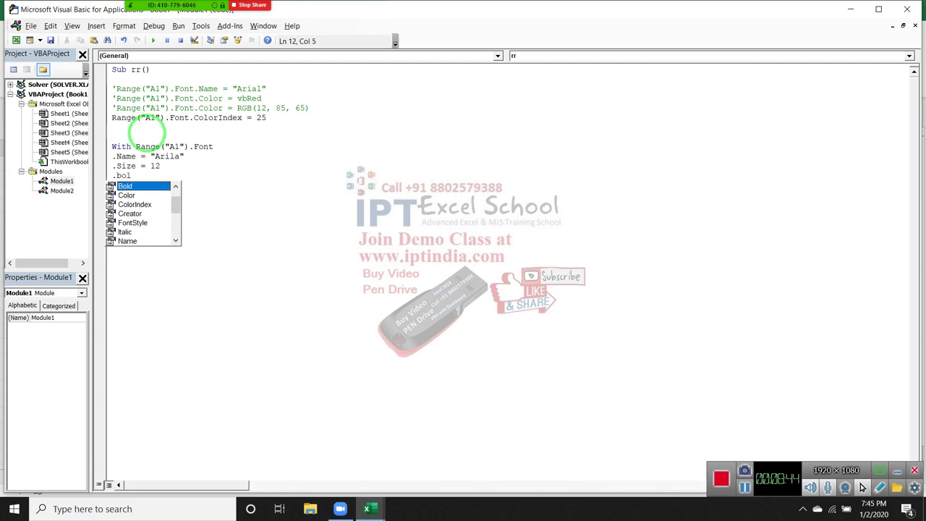
key(Tab)
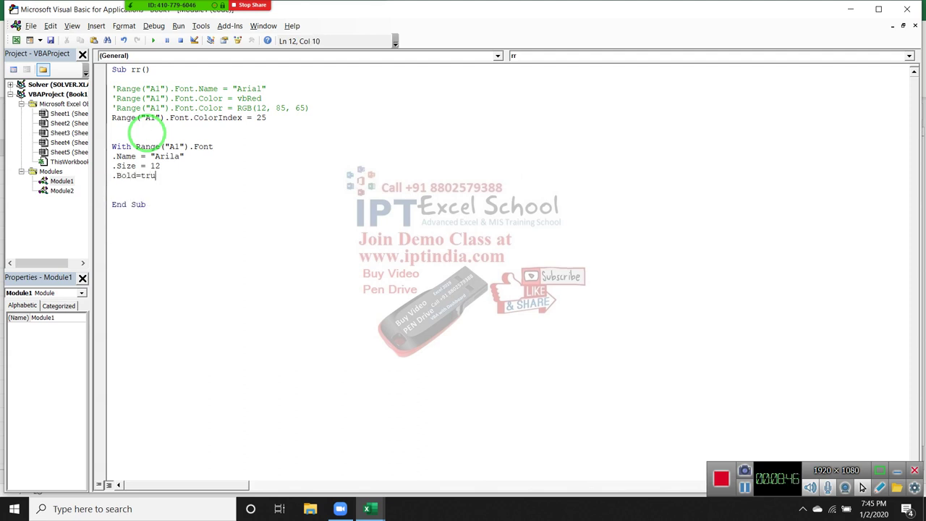
key(Return)
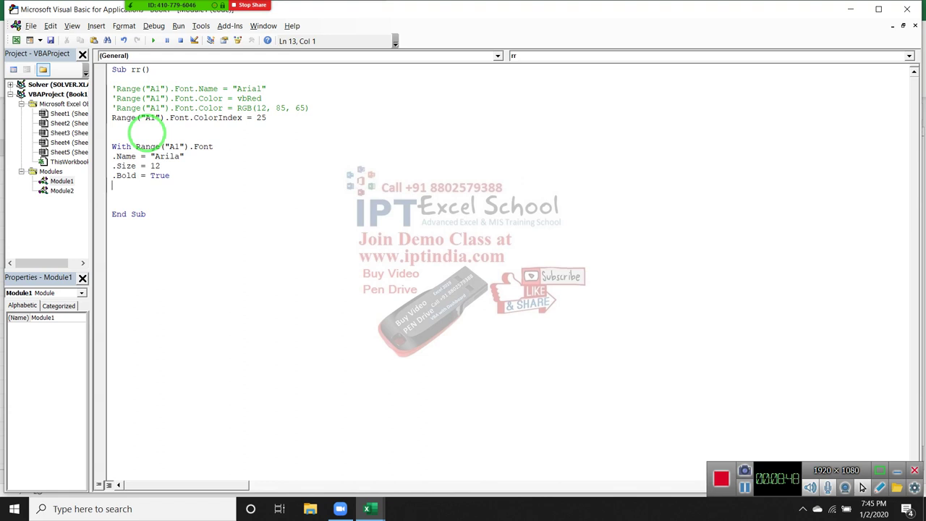
Add .Italic = True and .Underline = True, then close the block with End With.
text(.ite)
key(Tab)
text(ue)
key(Return)
text(.)
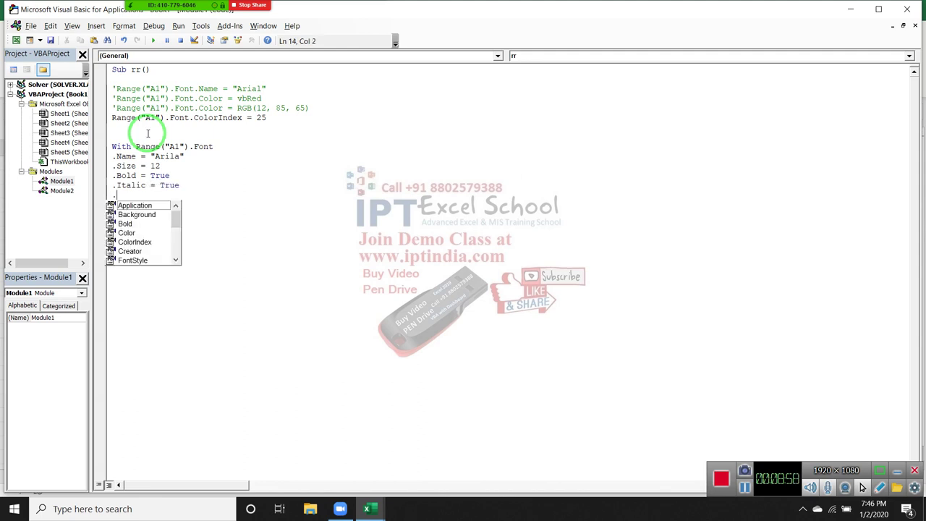
text(un)
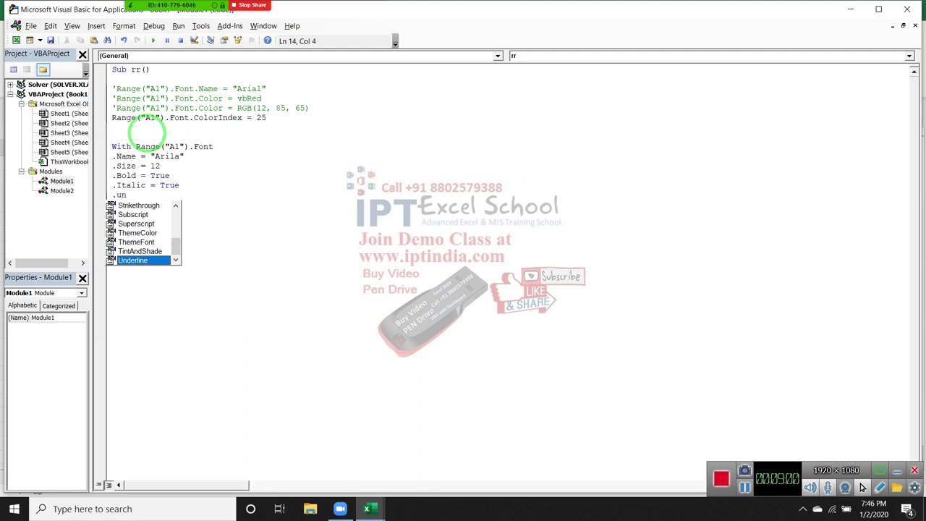
key(Tab)
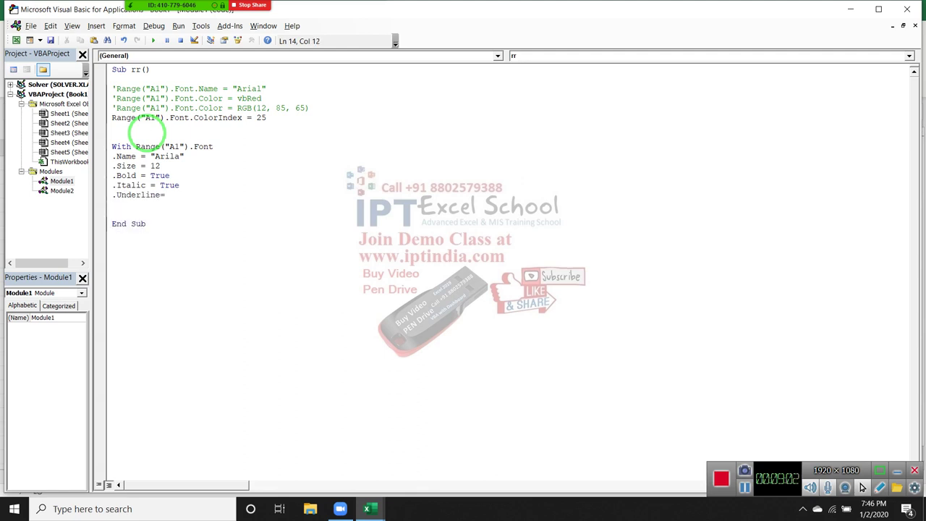
text(True)
key(Return)
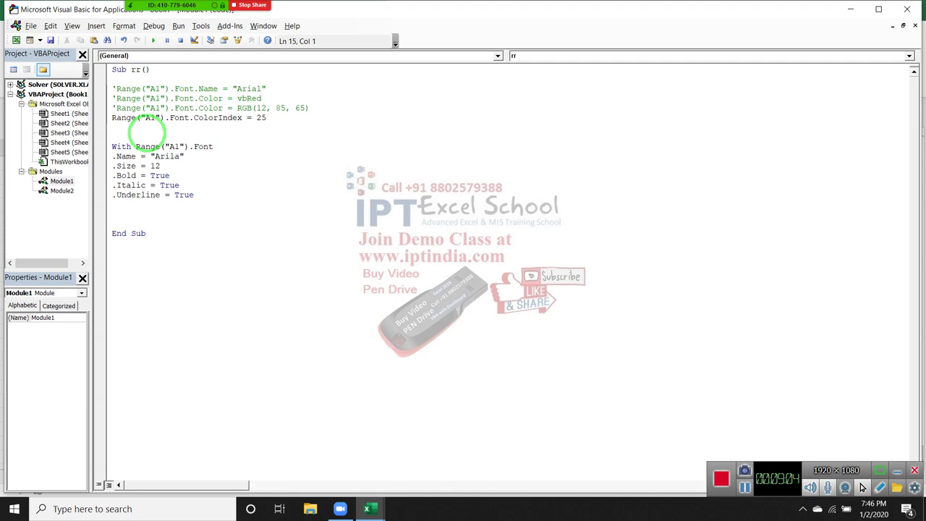
text(th)
key(Return)
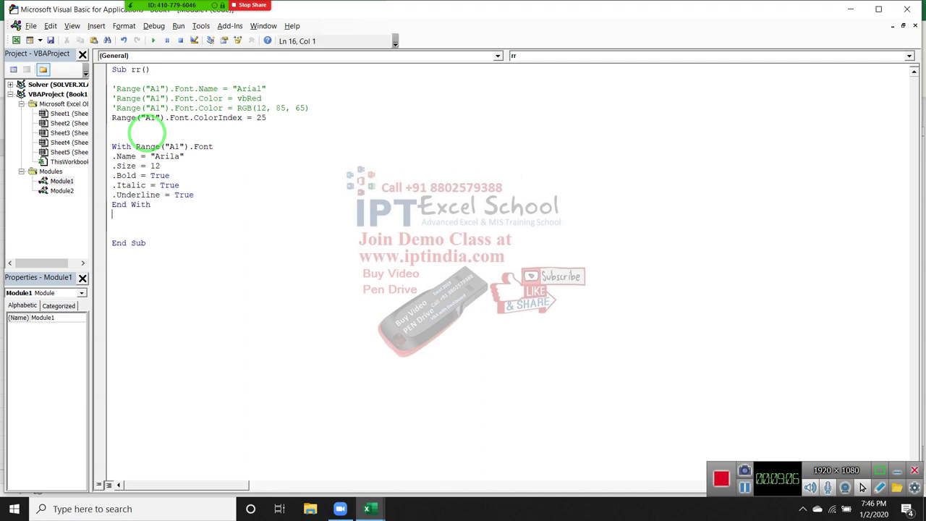
click(188, 193)
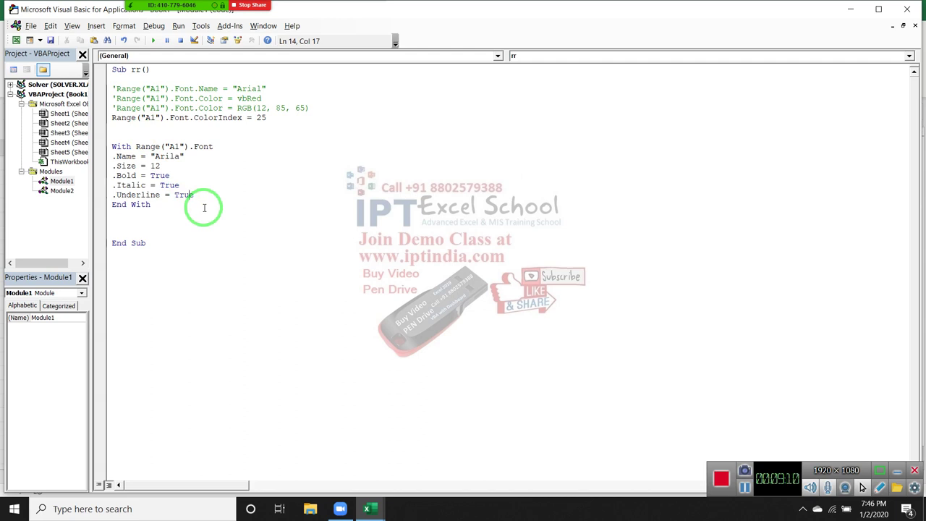
click(150, 222)
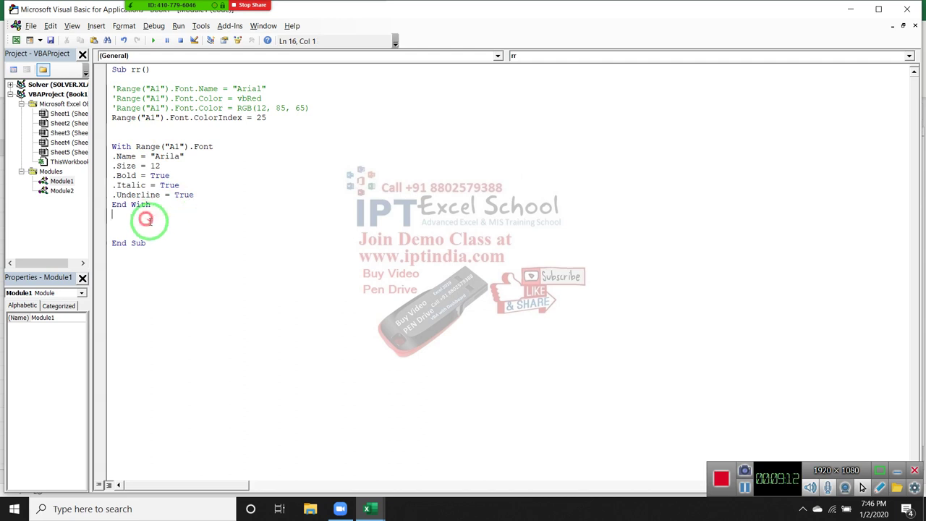
Begin recording Macro2 and open A1's Fill Color choices, closing them without picking a colour.
key(alt+F11)
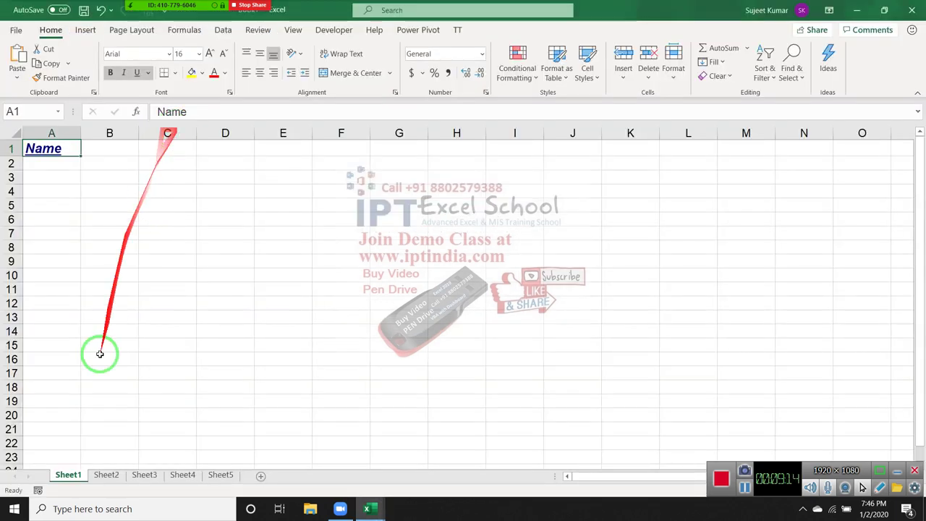
click(39, 488)
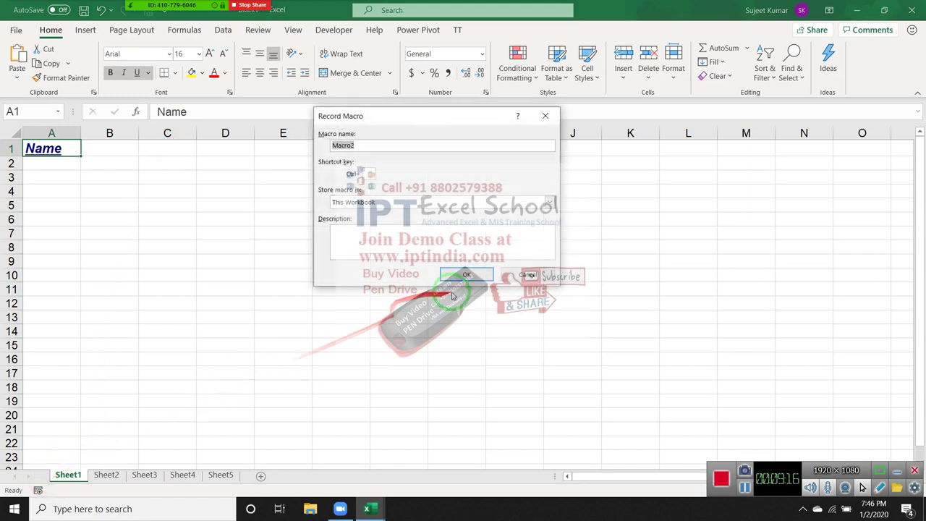
click(468, 275)
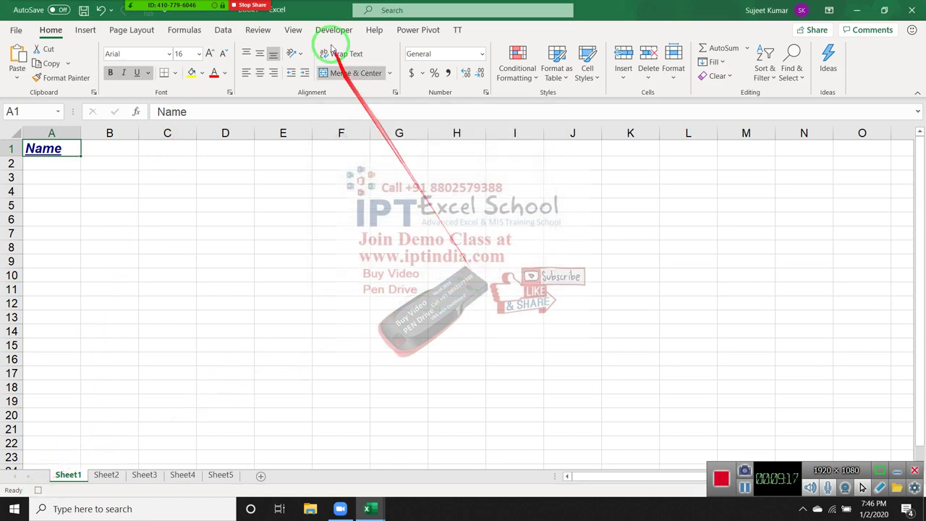
click(202, 74)
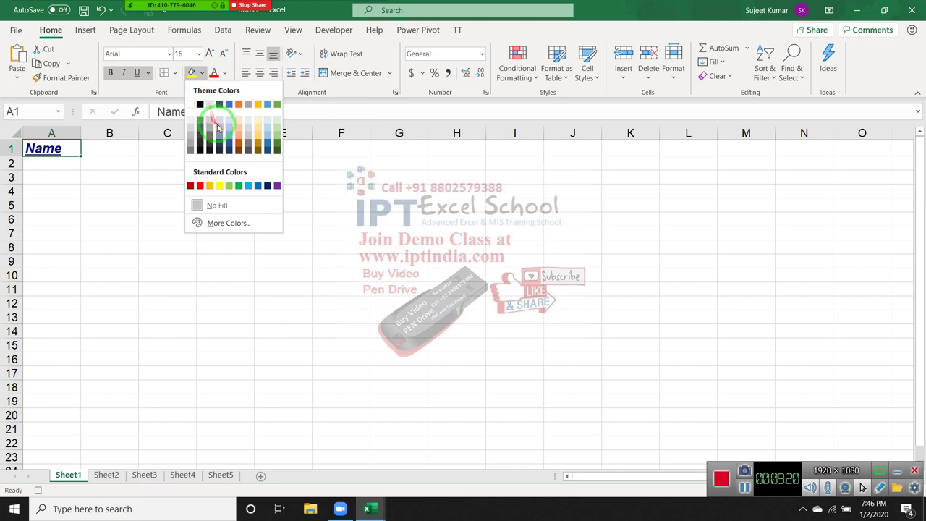
click(240, 80)
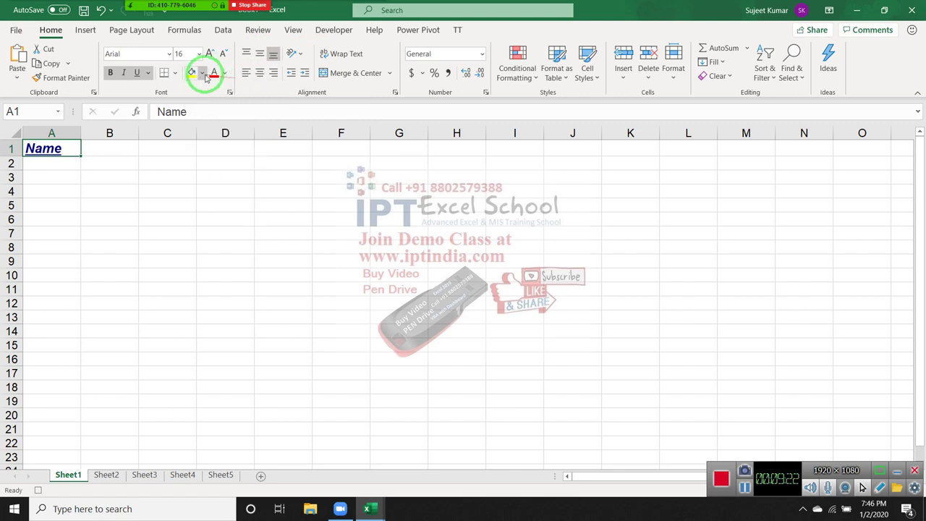
key(alt+Tab)
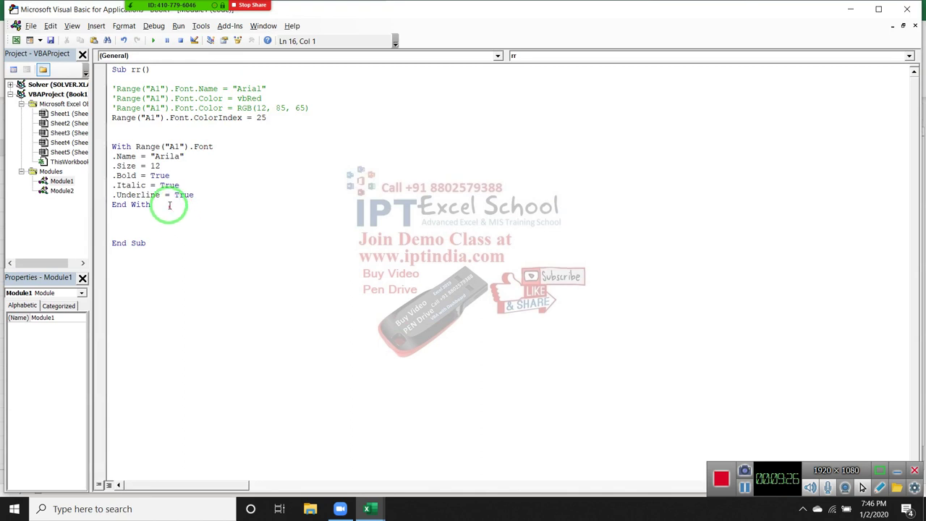
Add Range("A1").Interior.Color = vbGreen to the rr macro.
key(Return)
text(range)
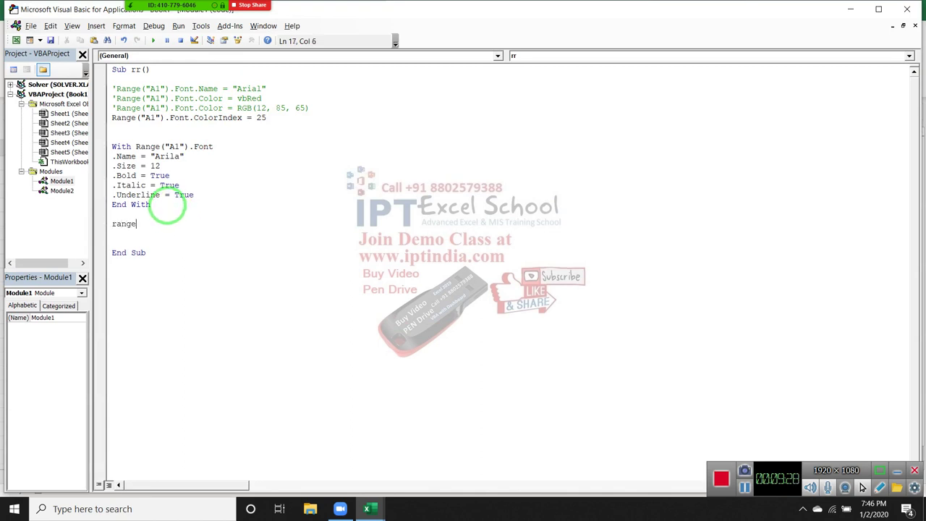
text(("A)
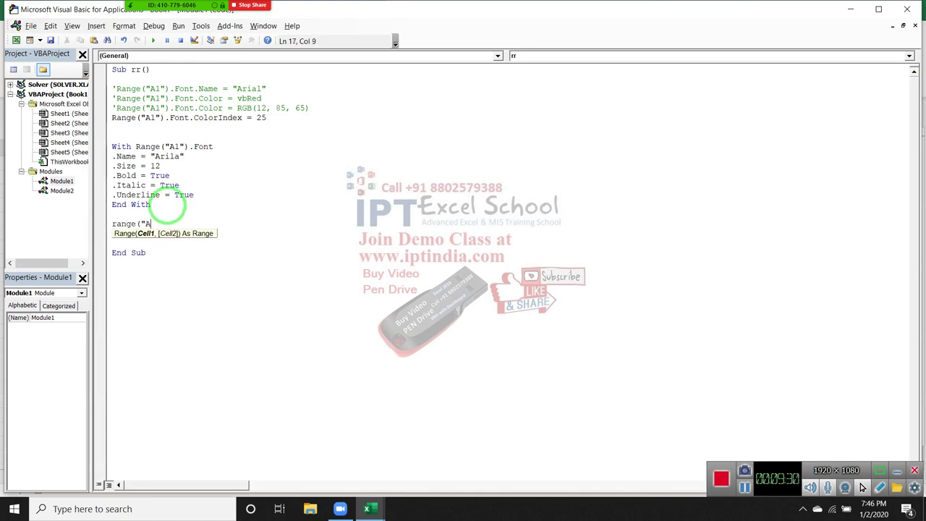
text(1").)
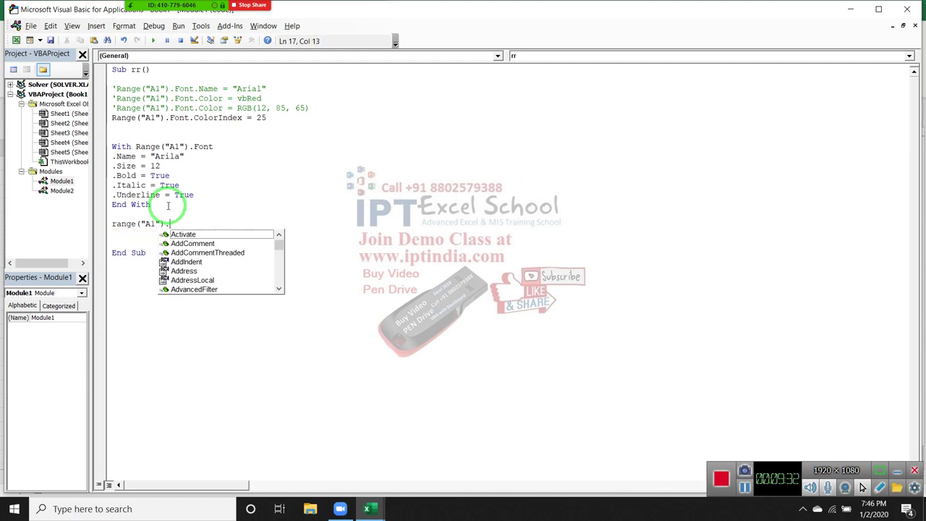
text(int)
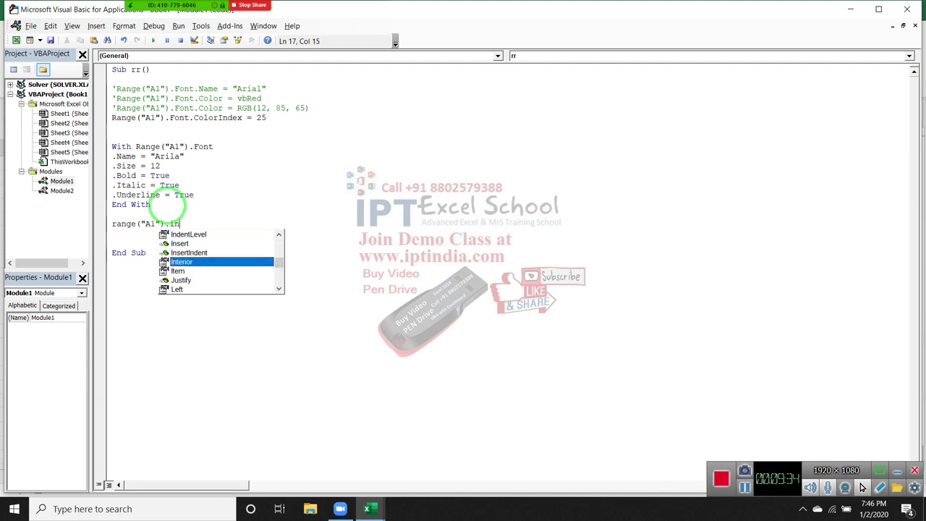
key(Tab)
text(.co)
key(Tab)
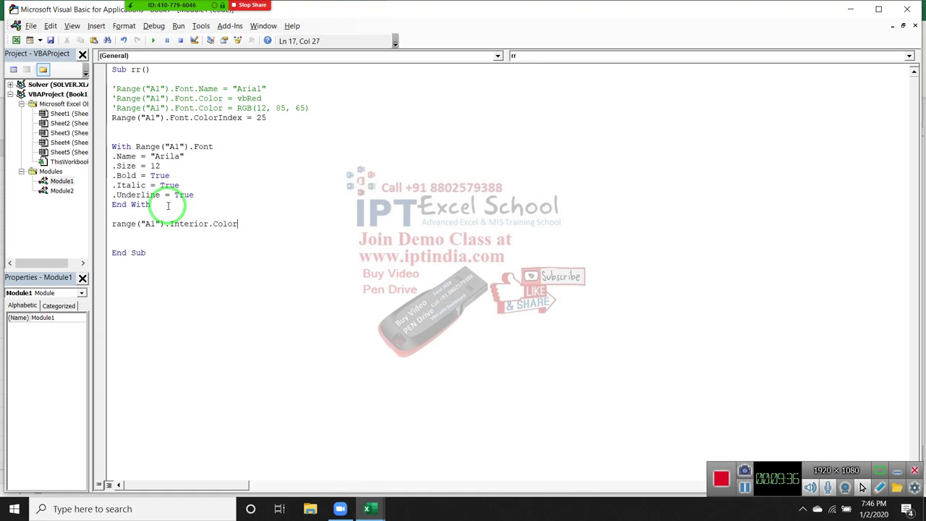
text(=vbgreen)
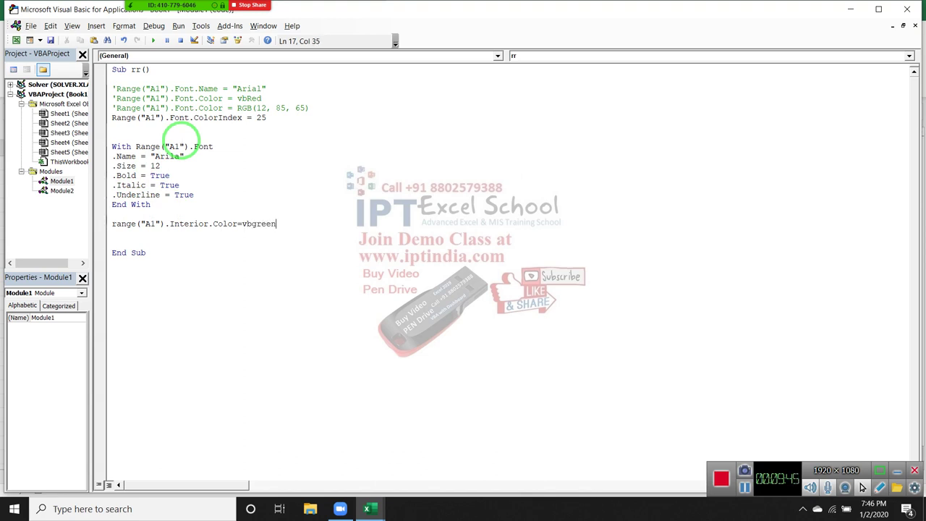
key(Return)
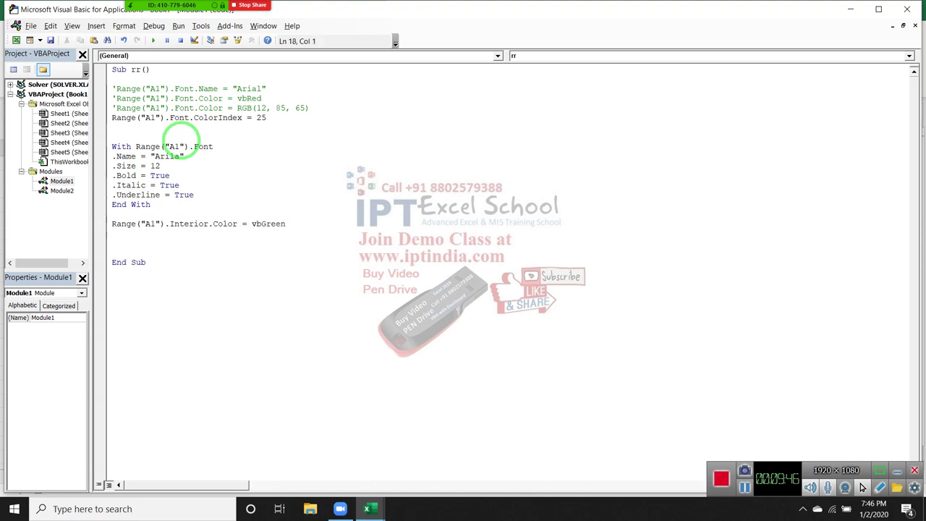
key(Return)
key(alt+F11)
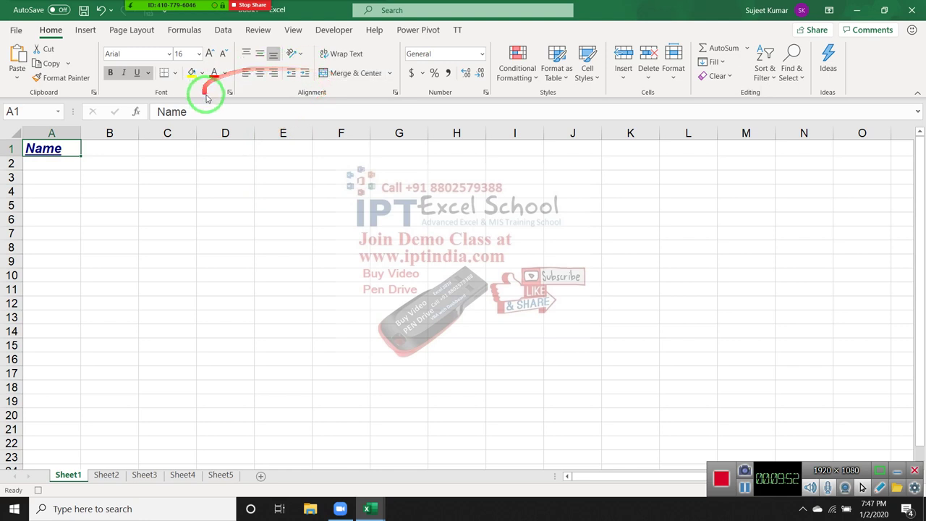
Center A1's text and align it back left while recording, then view Module2's recorded code.
click(259, 73)
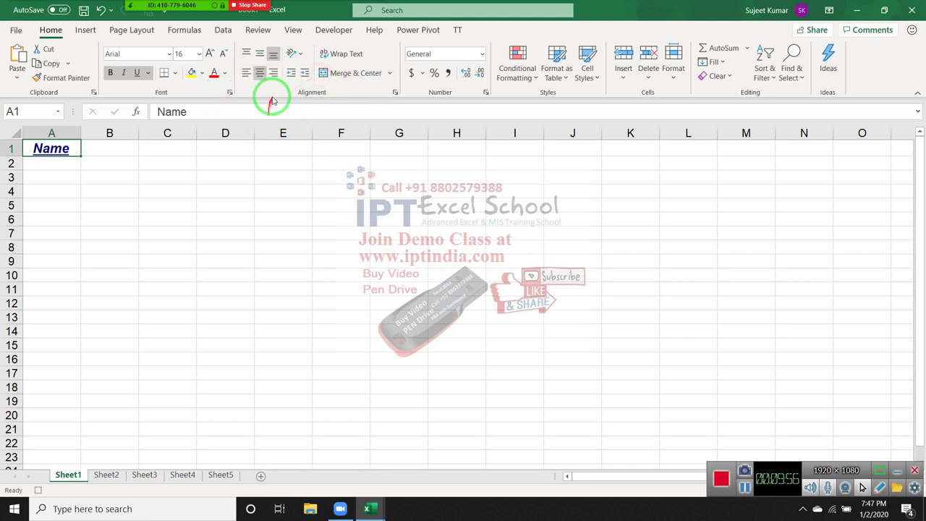
click(246, 73)
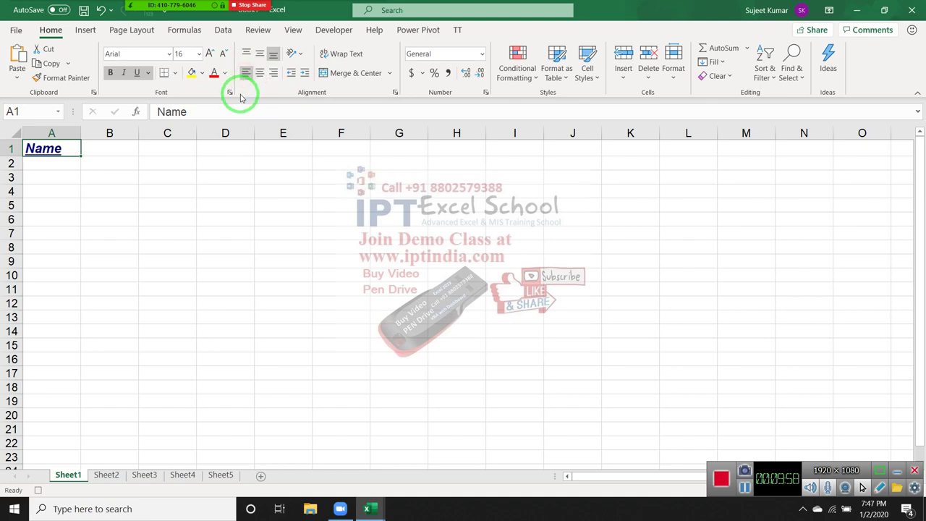
key(alt+F11)
drag(277, 181, 129, 219)
double_click(75, 193)
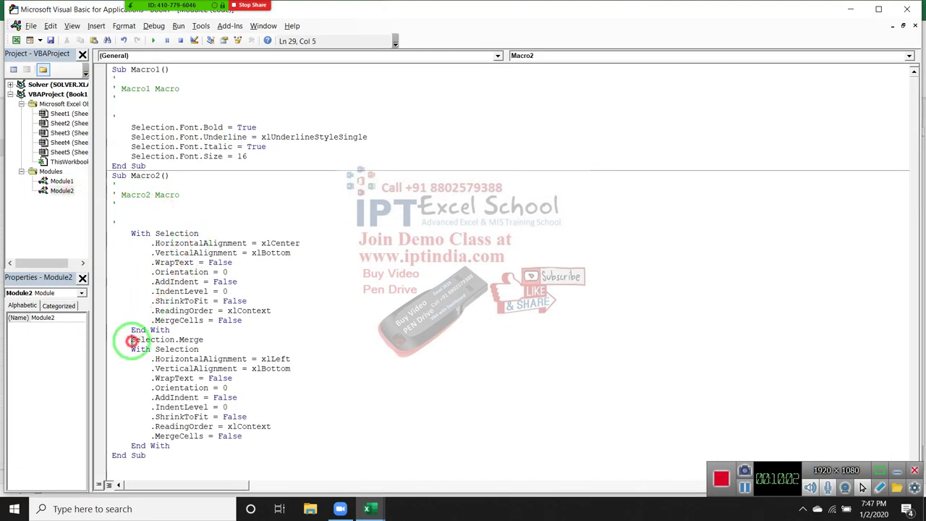
Delete Selection.Merge through the second End With, keeping the xlCenter HorizontalAlignment block.
drag(131, 340, 174, 447)
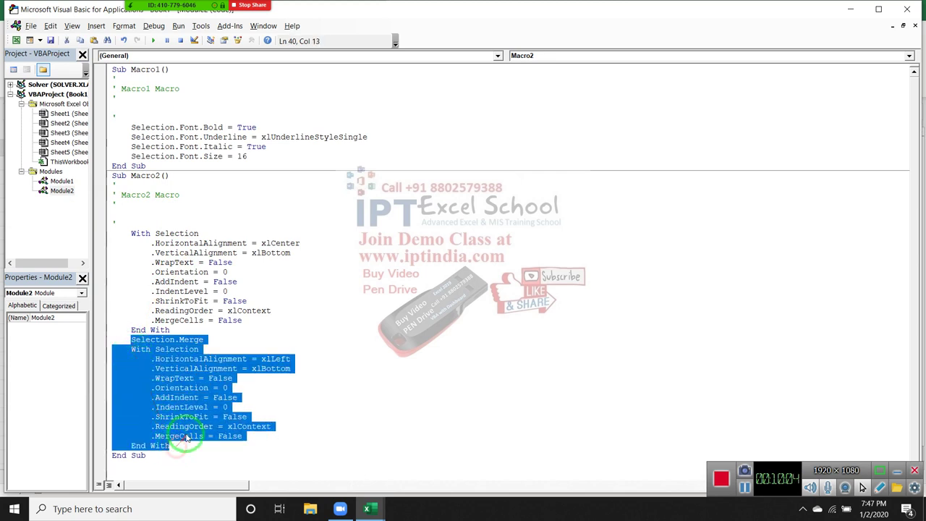
key(Delete)
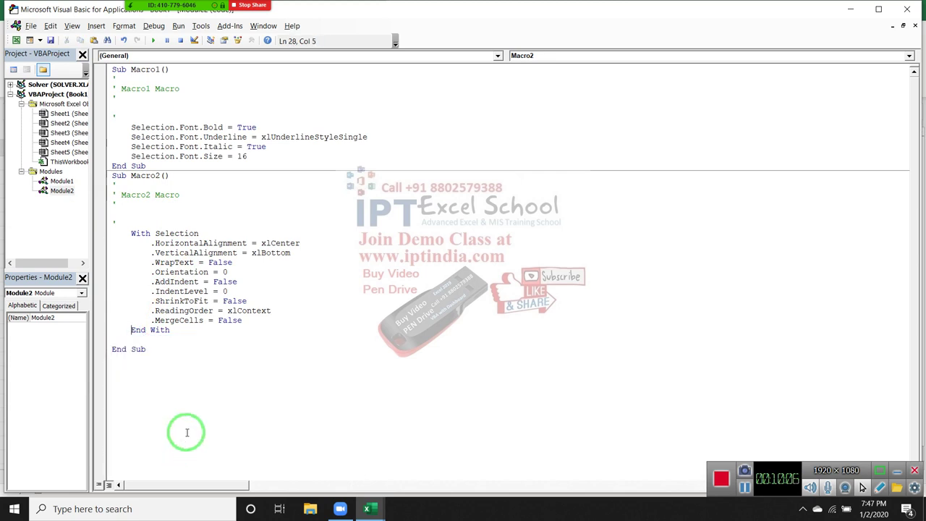
click(179, 332)
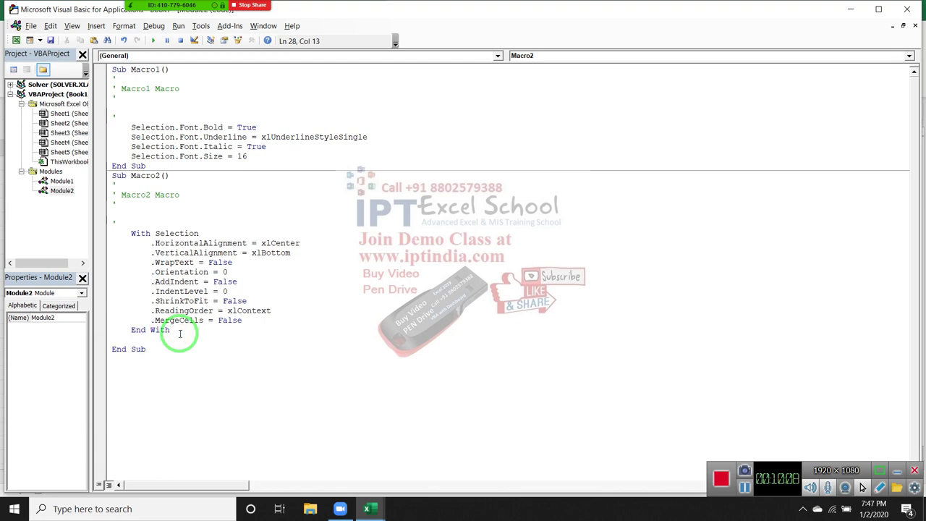
double_click(203, 243)
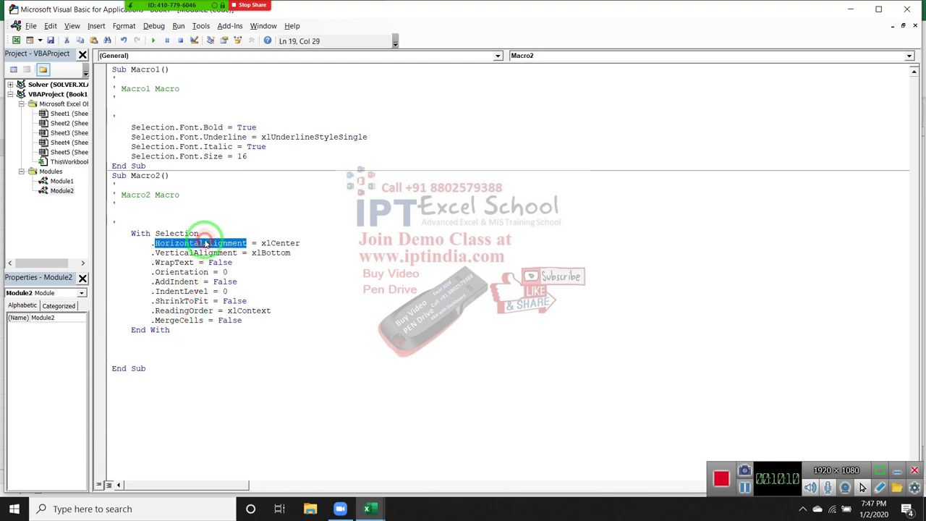
click(296, 244)
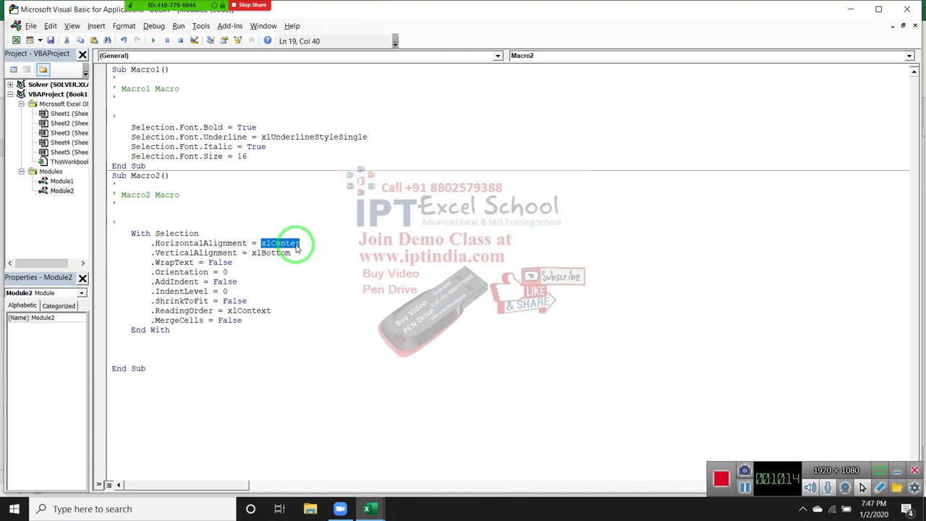
key(alt+F11)
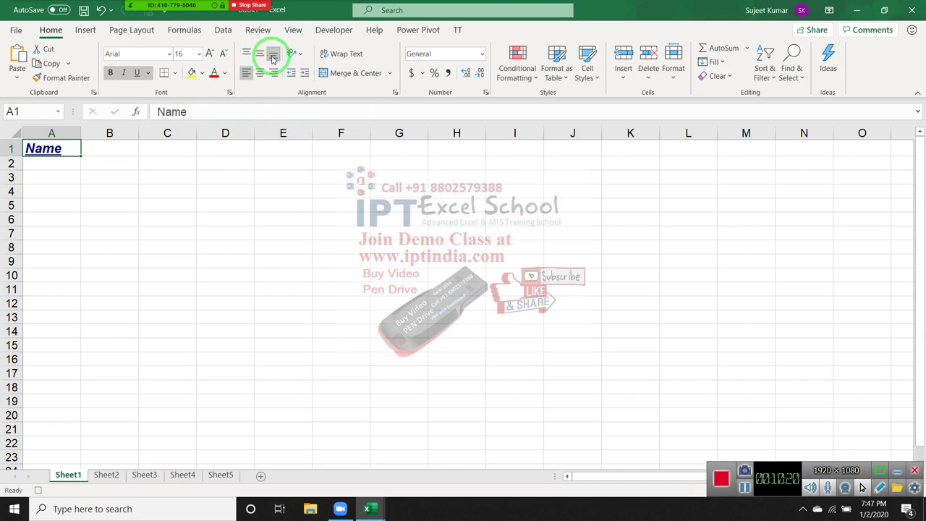
Compare Macro2's VerticalAlignment and Orientation properties with A1's text orientation options.
key(alt+F11)
double_click(225, 254)
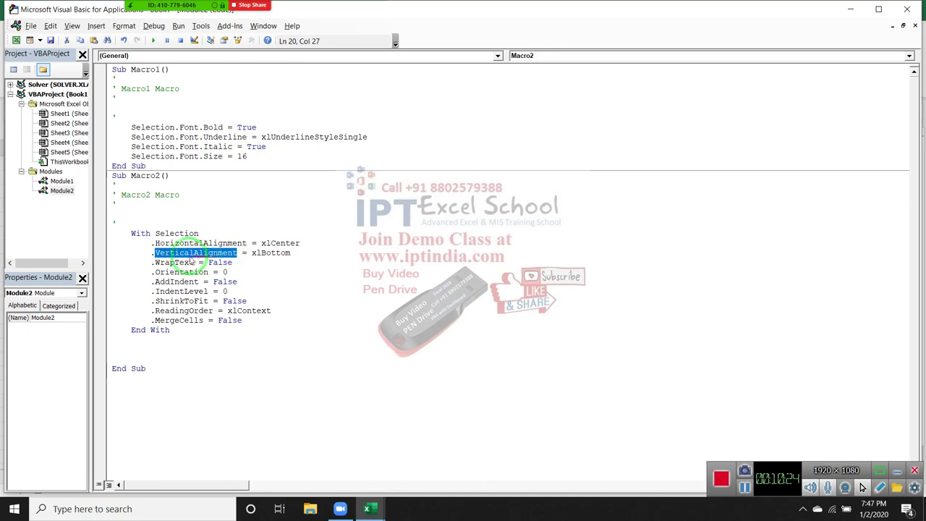
key(alt+F11)
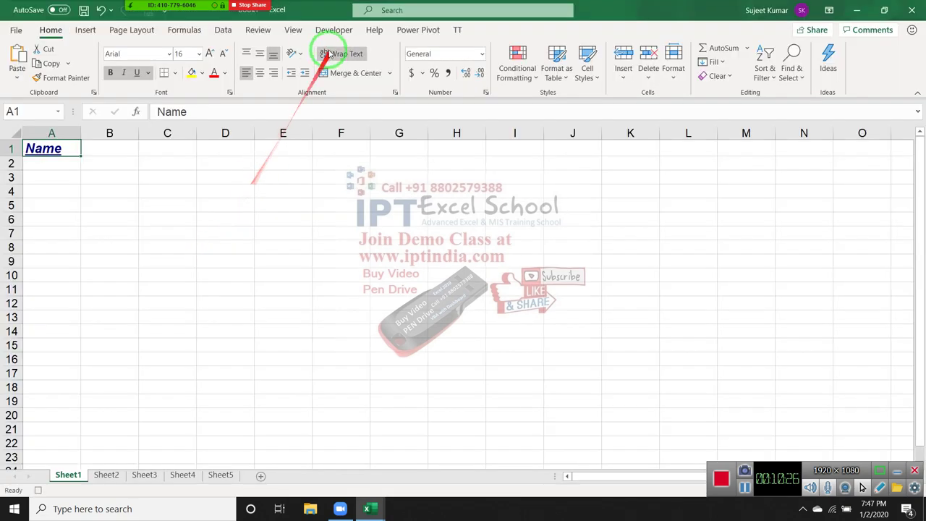
key(alt+F11)
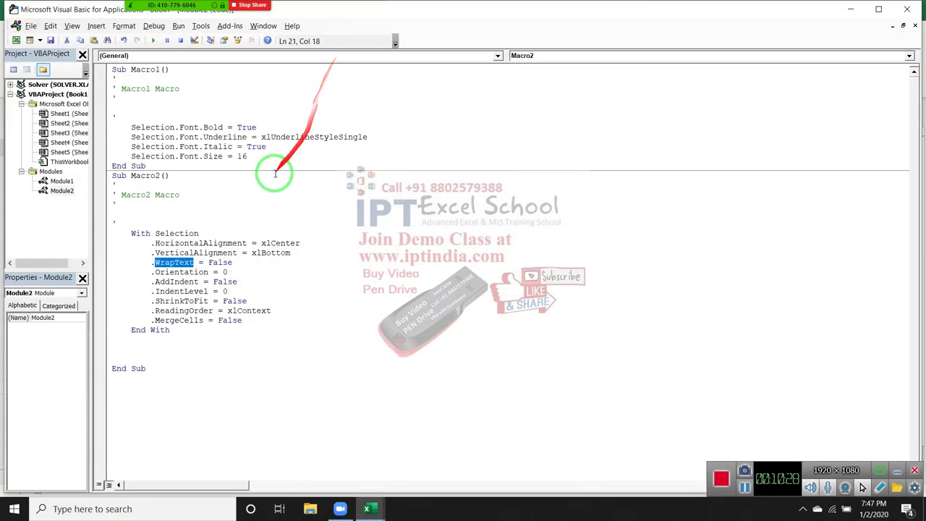
double_click(180, 272)
key(alt+F11)
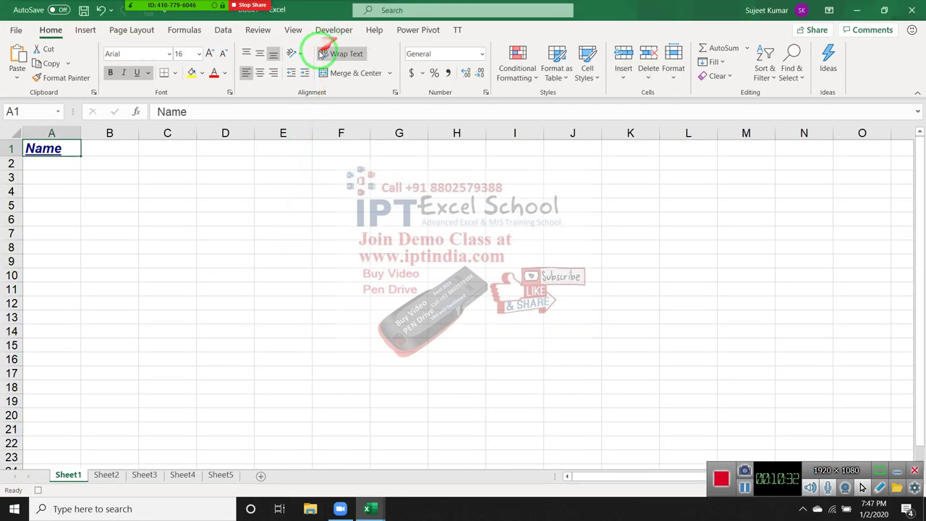
click(294, 54)
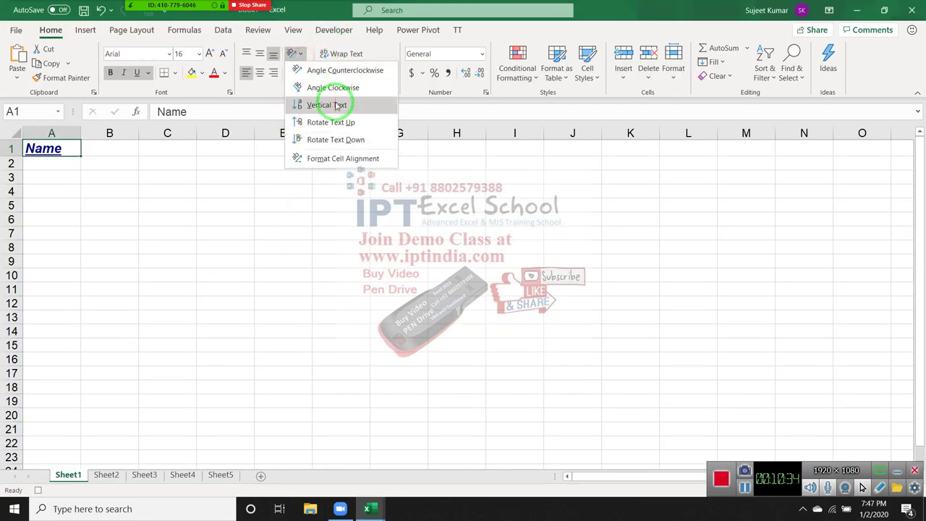
key(Escape)
key(alt+Tab)
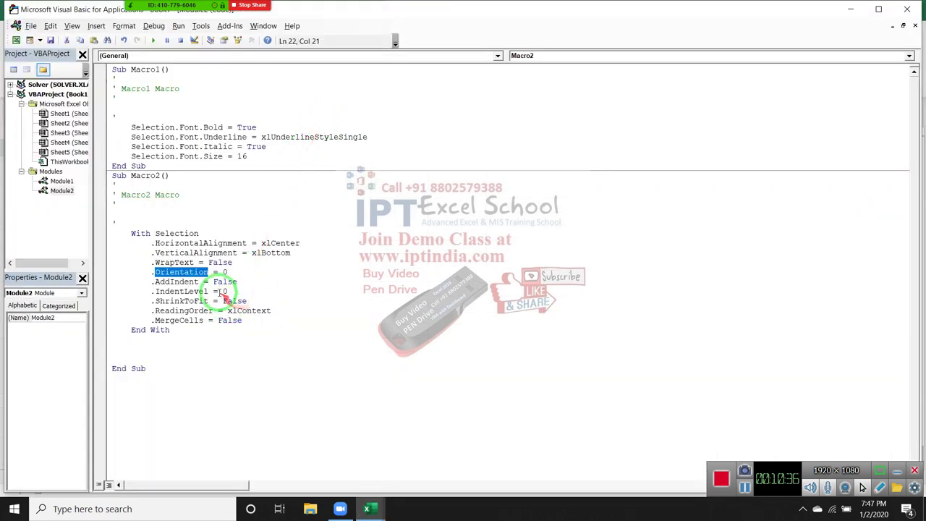
Look at AddIndent, then increase A1's indent so InsertIndent lines get recorded.
double_click(176, 281)
key(alt+F11)
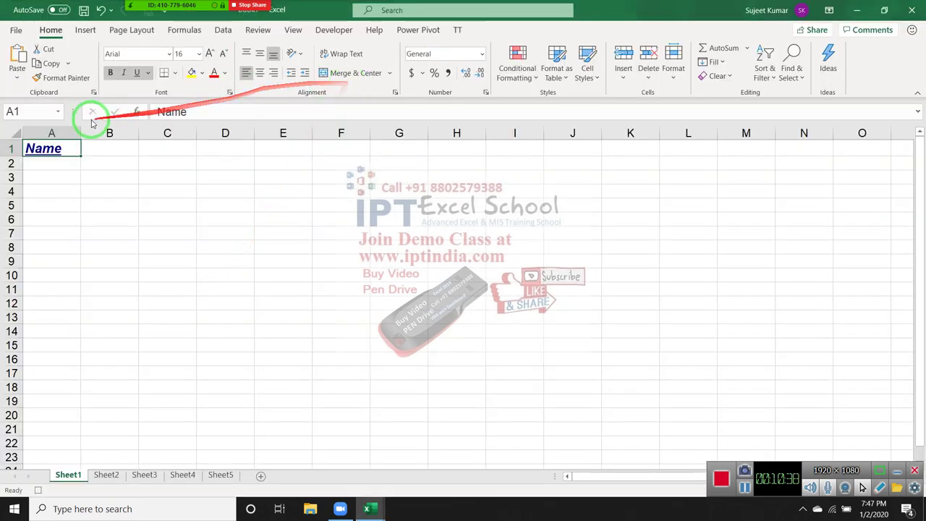
click(294, 77)
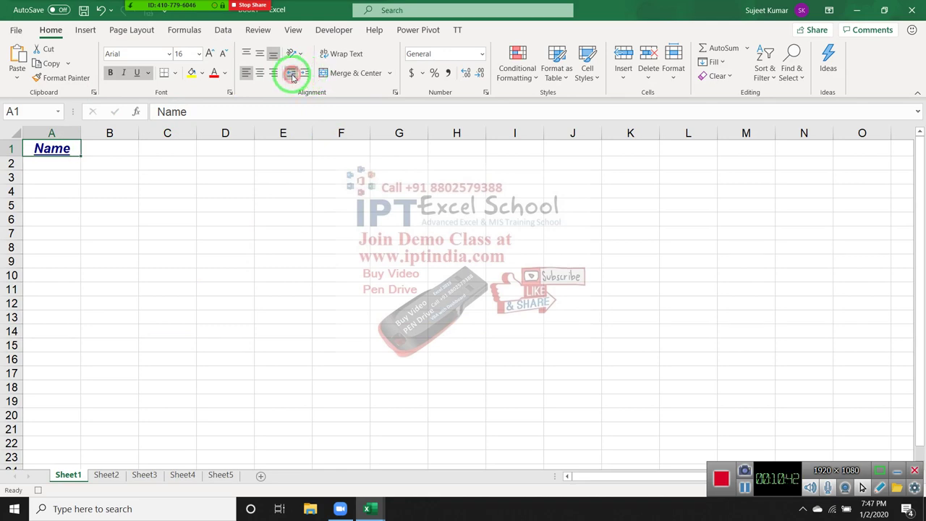
key(alt+F11)
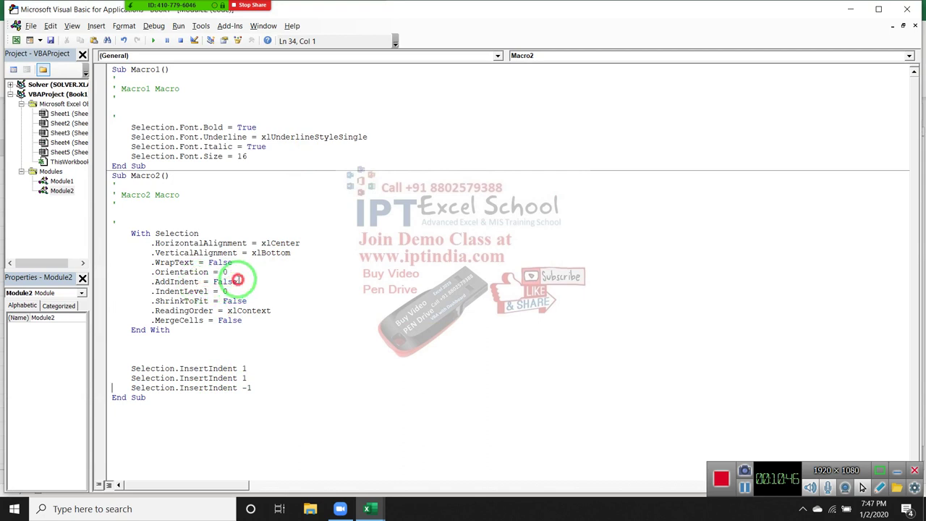
mouse_move(238, 279)
mouse_down()
mouse_move(219, 288)
mouse_move(230, 291)
mouse_up()
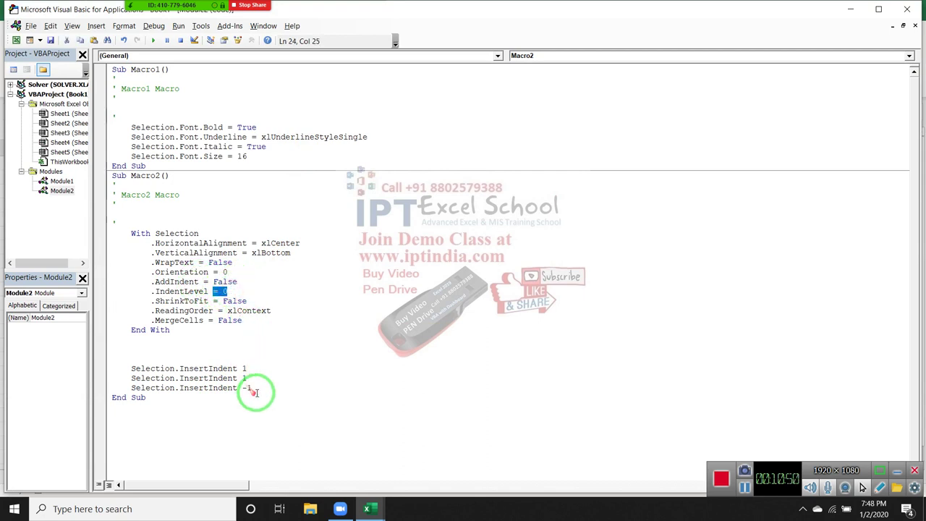
drag(251, 395, 232, 389)
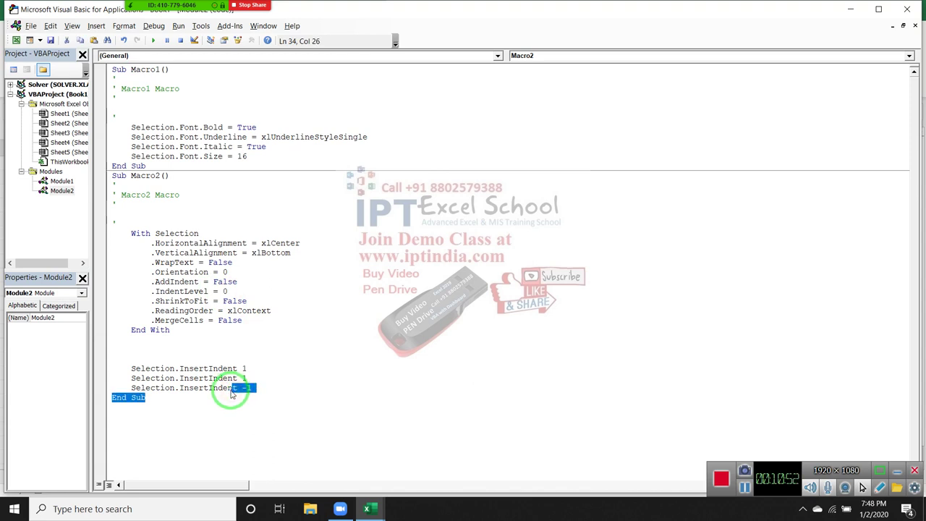
click(223, 340)
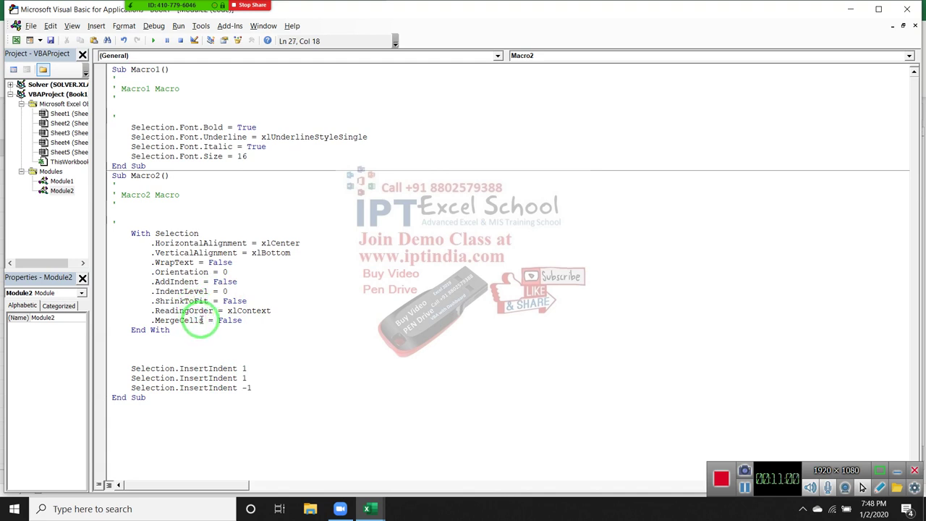
drag(253, 353, 137, 233)
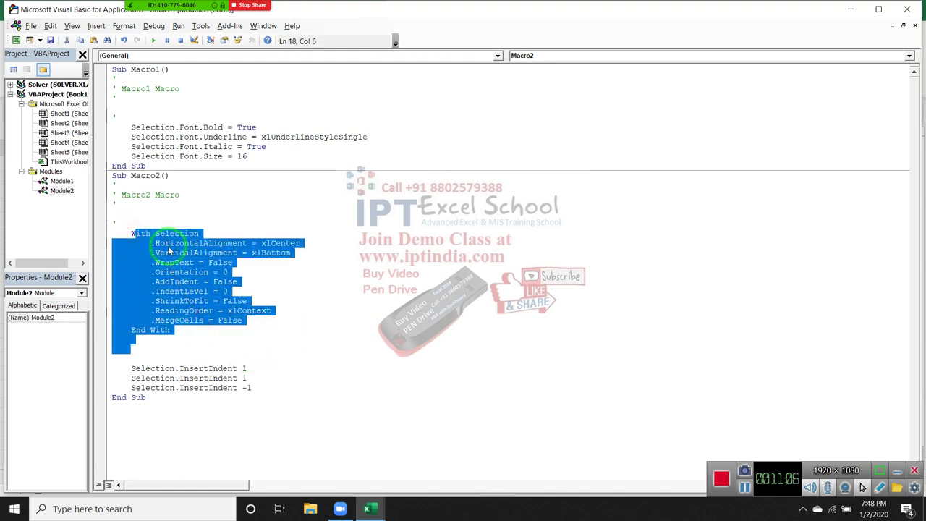
mouse_move(248, 369)
mouse_down()
mouse_move(137, 377)
mouse_move(127, 368)
mouse_up()
click(173, 330)
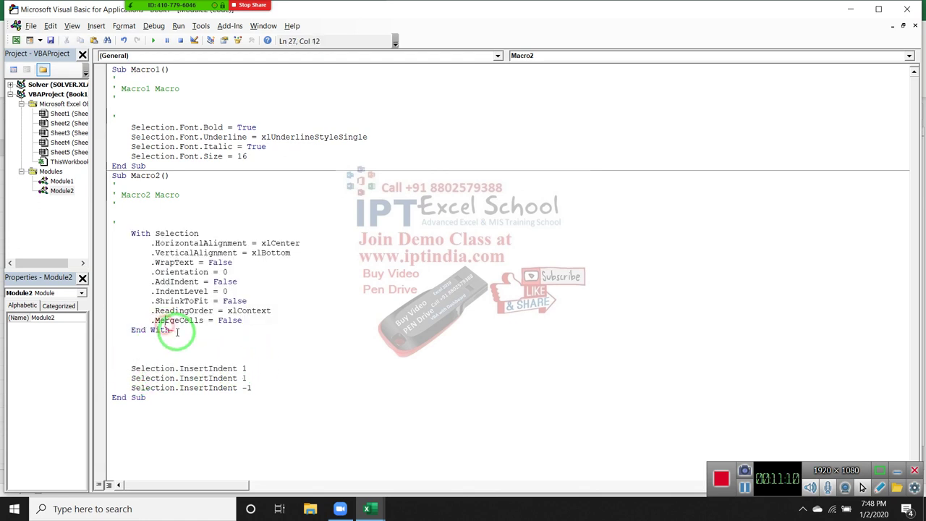
drag(173, 330, 118, 185)
click(168, 412)
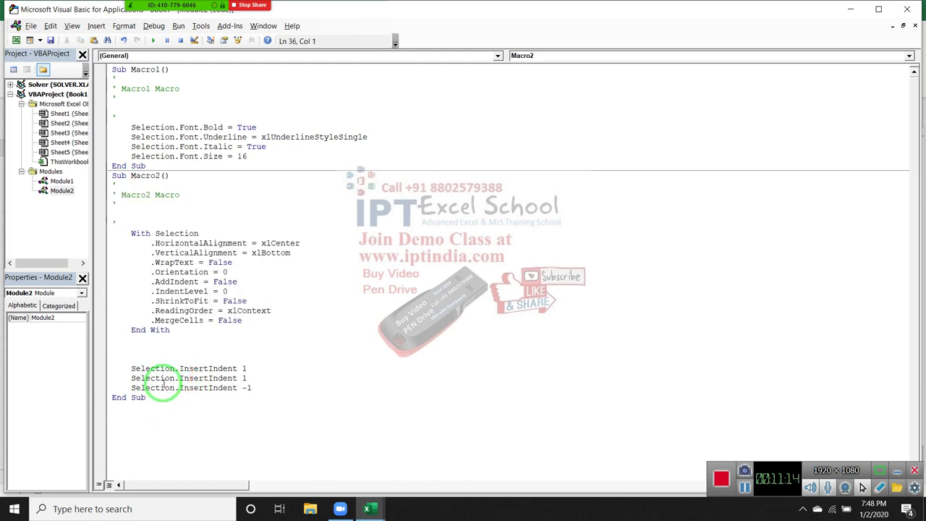
key(alt+F11)
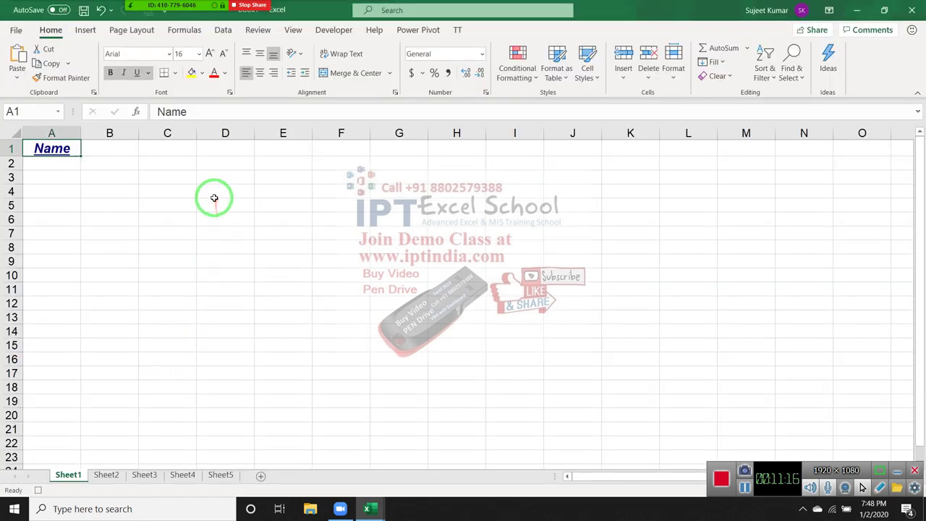
key(alt+F11)
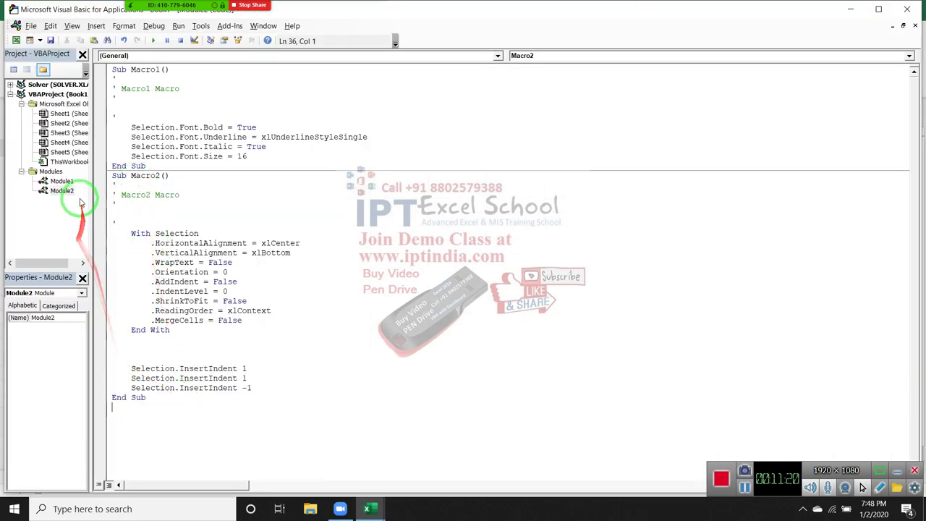
In Module1's rr macro, type Range("A1").Borders.LineStyle = 1.
double_click(62, 180)
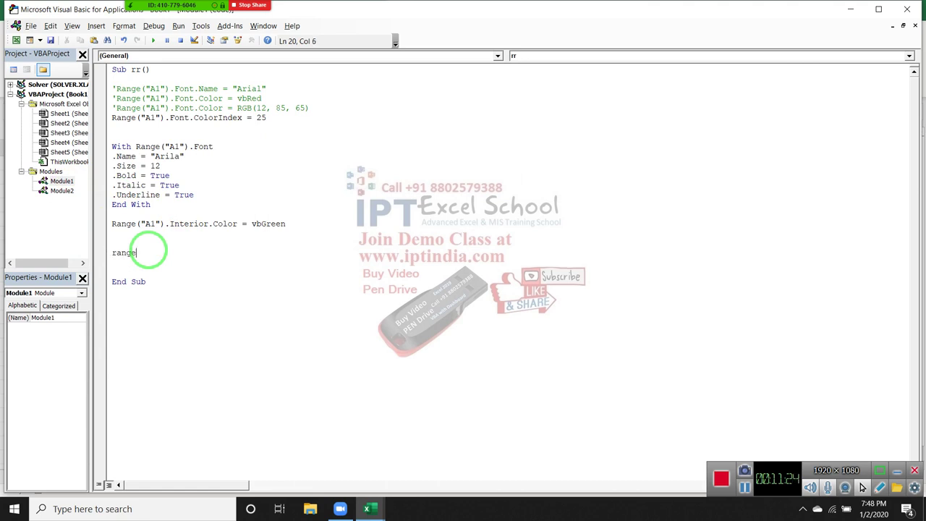
text(("A1)
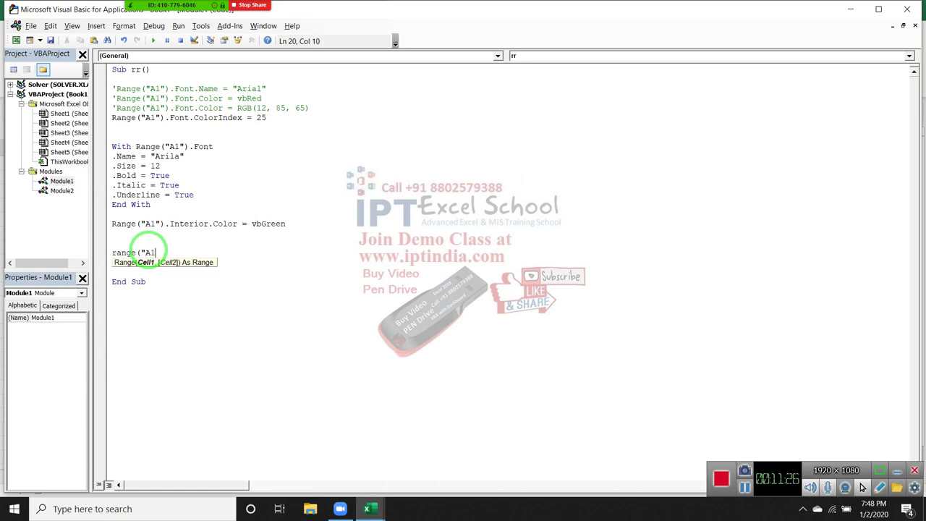
text(").)
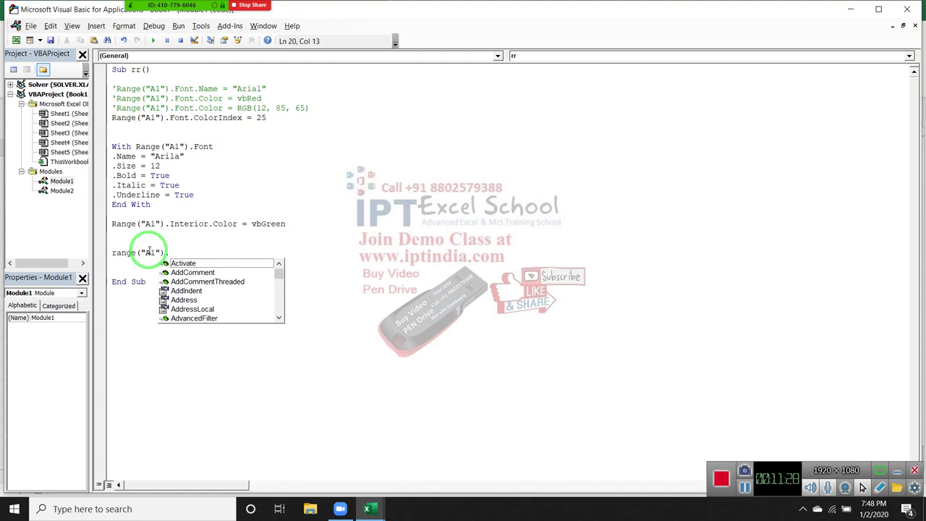
text(bo)
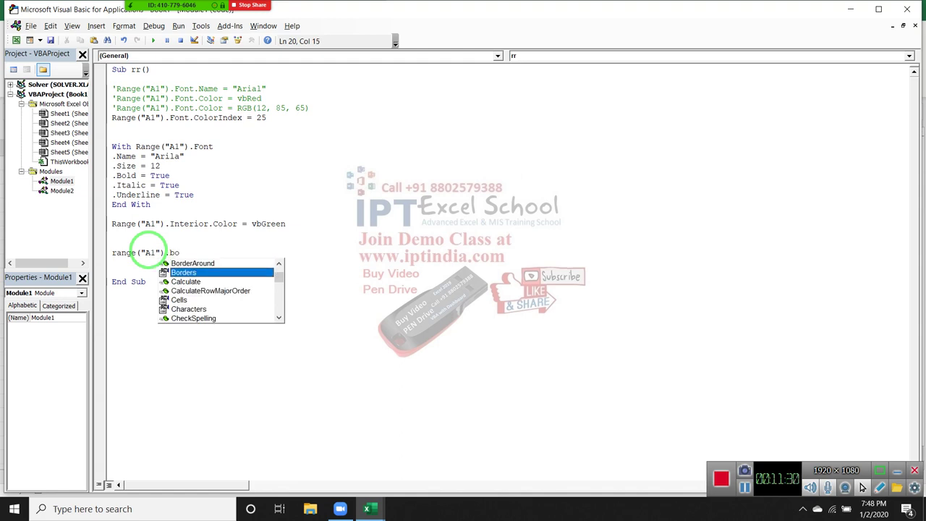
text(')
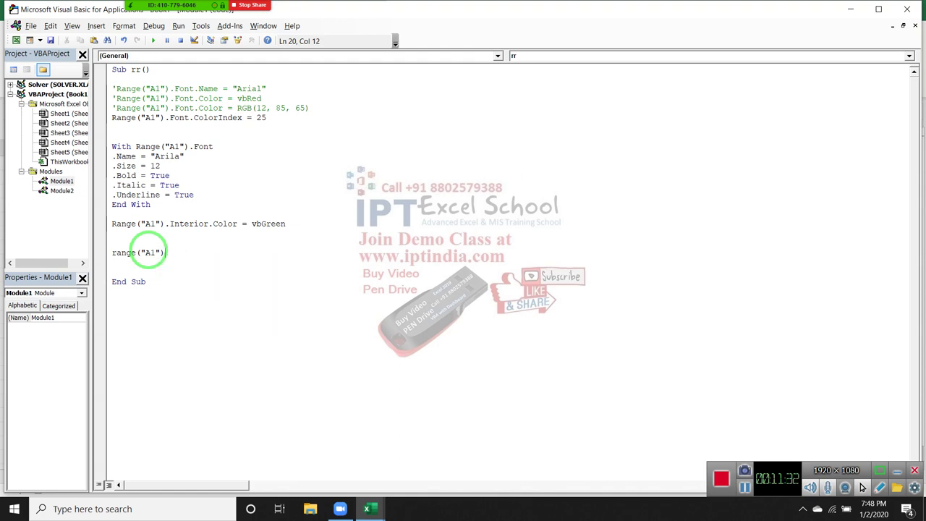
text(.bo)
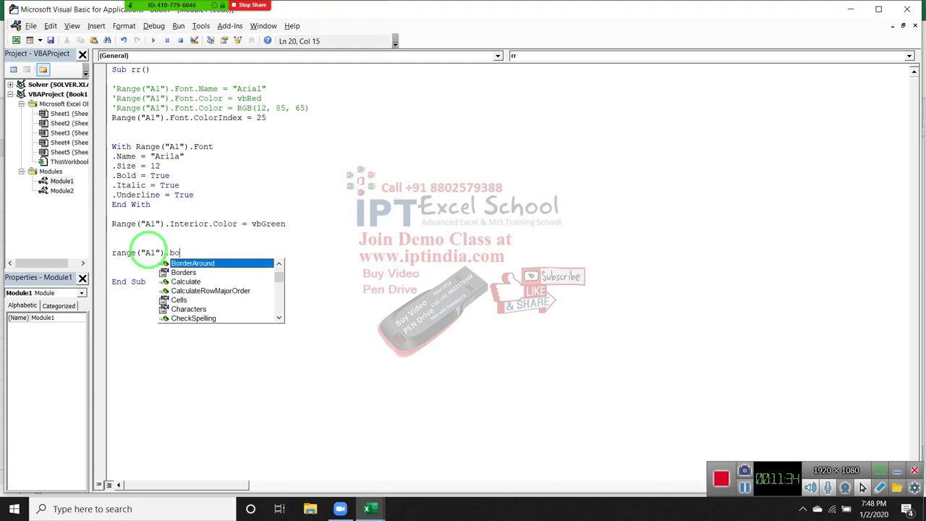
key(Down)
key(Tab)
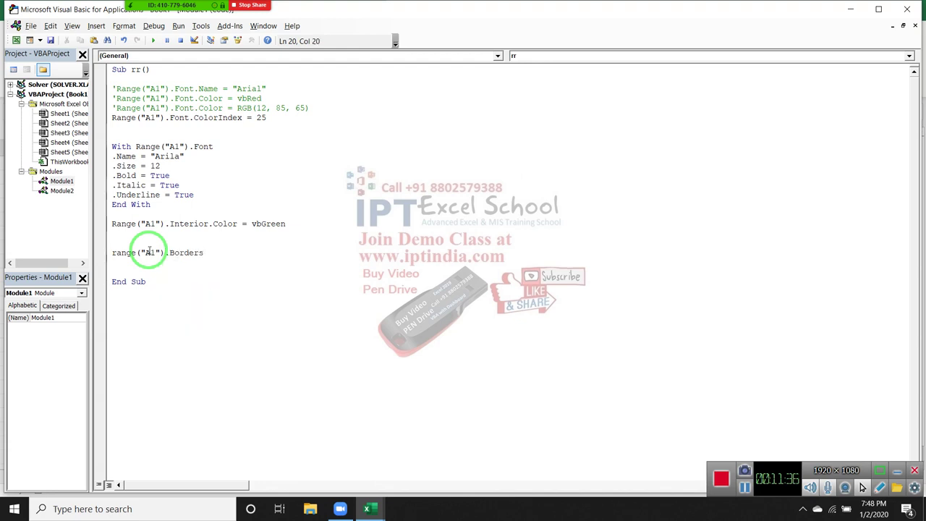
text(.li)
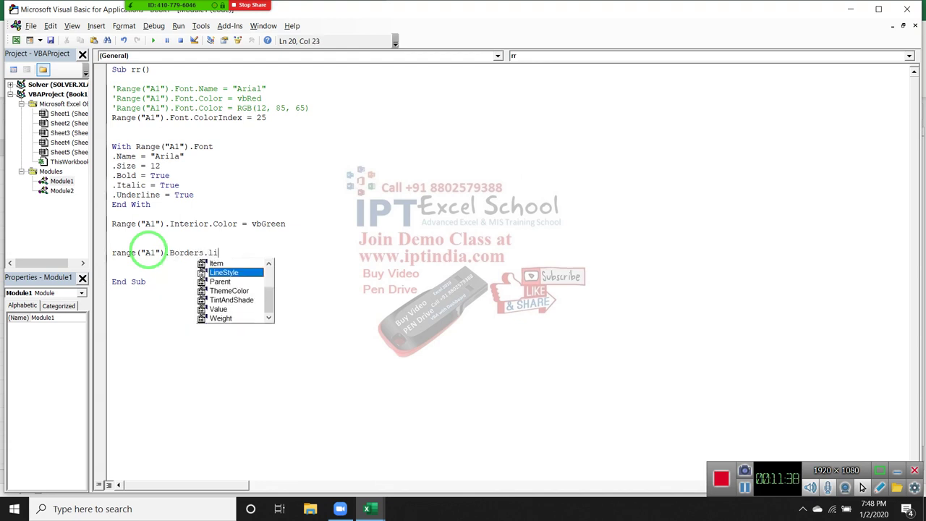
key(Tab)
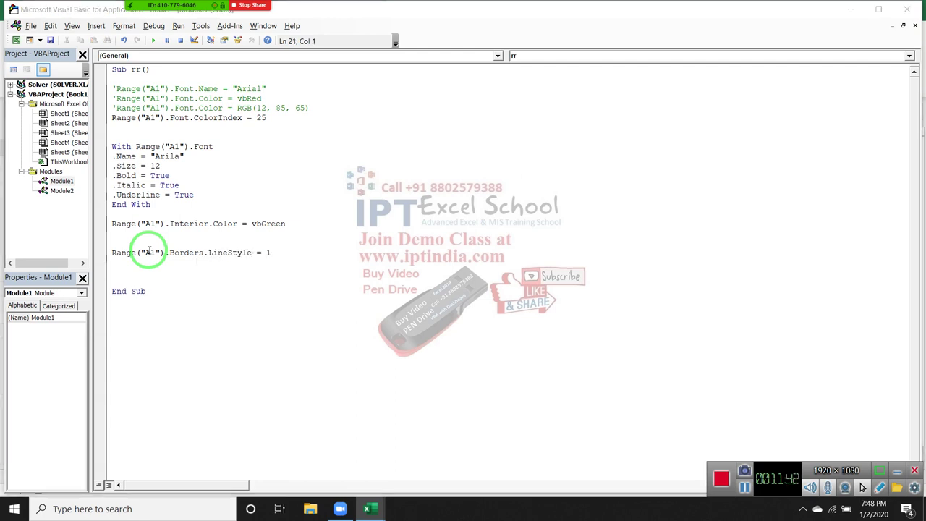
key(alt+F11)
Browse A1's Borders list and the Format Cells border styles, picking a dashed style.
click(174, 75)
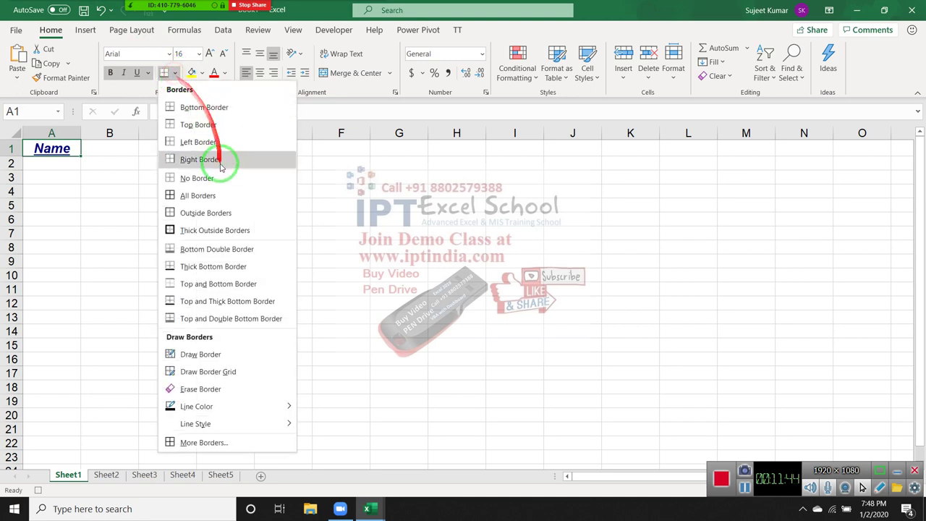
click(205, 199)
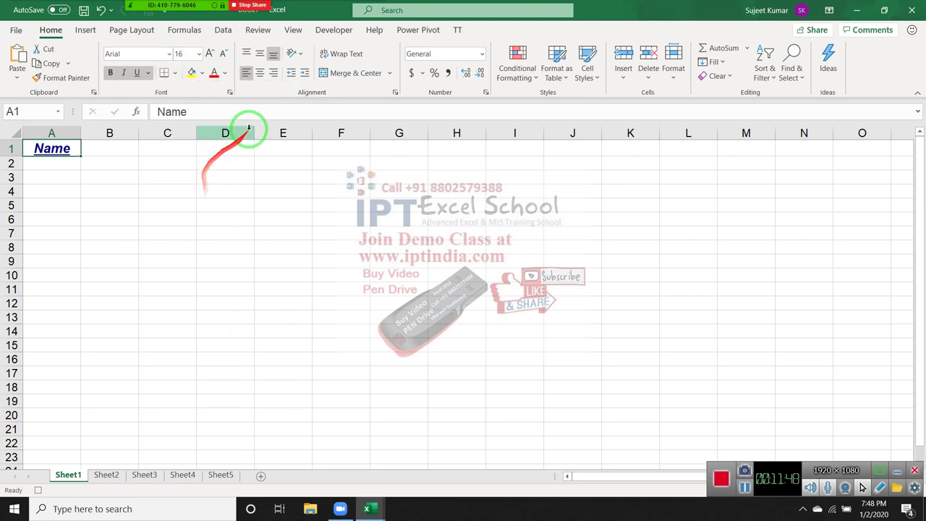
click(396, 92)
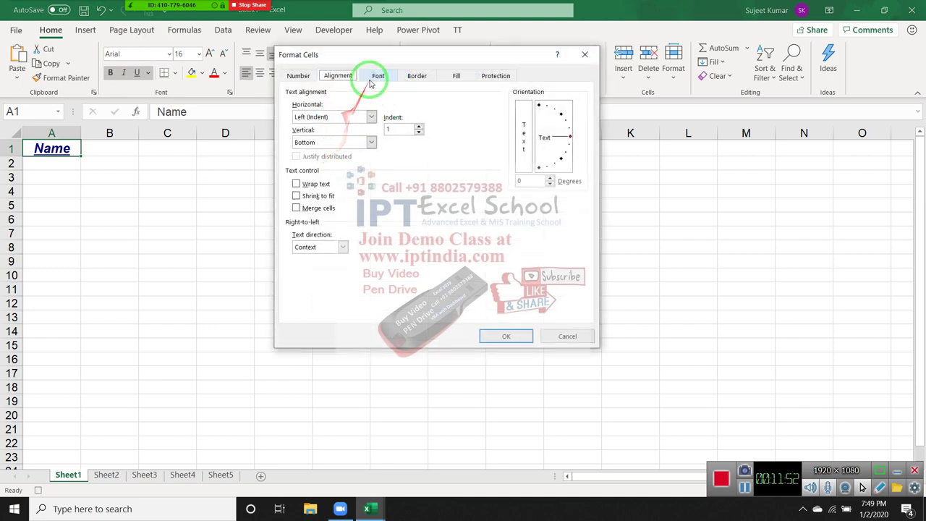
click(415, 77)
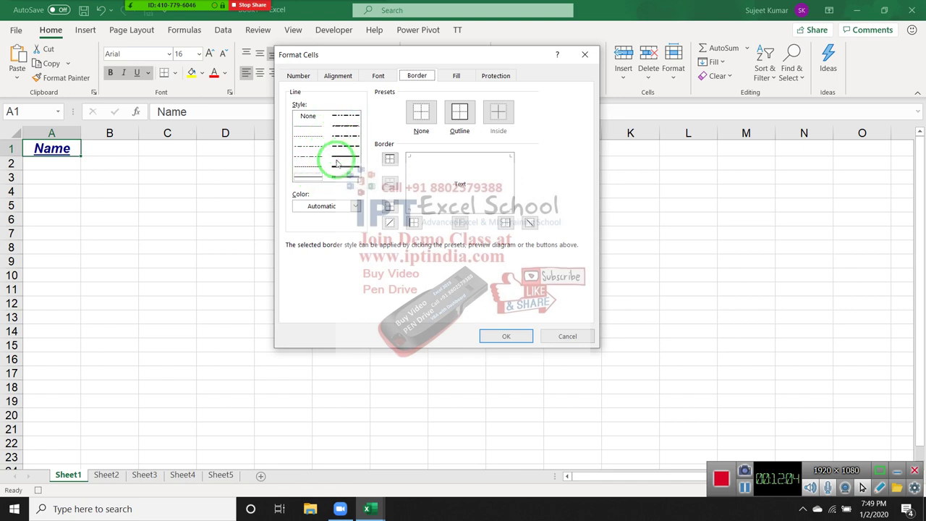
click(314, 162)
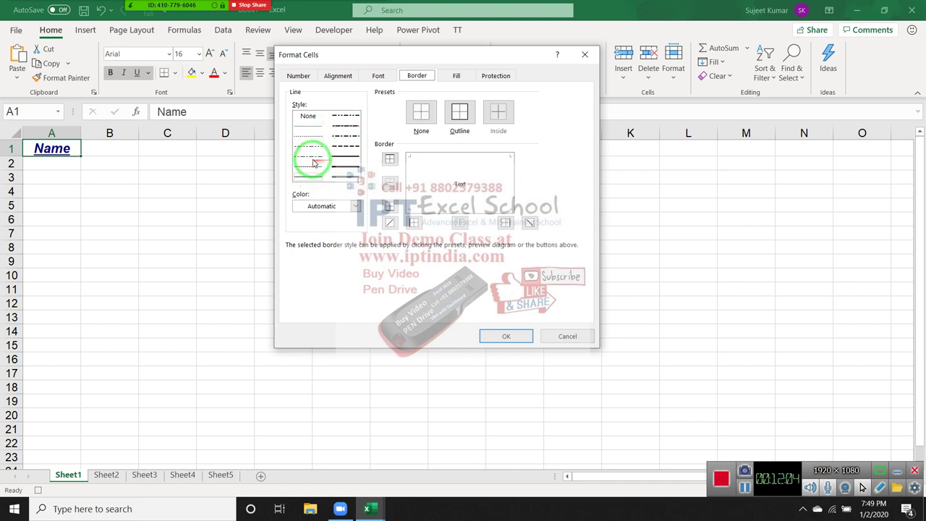
click(497, 334)
key(alt+F11)
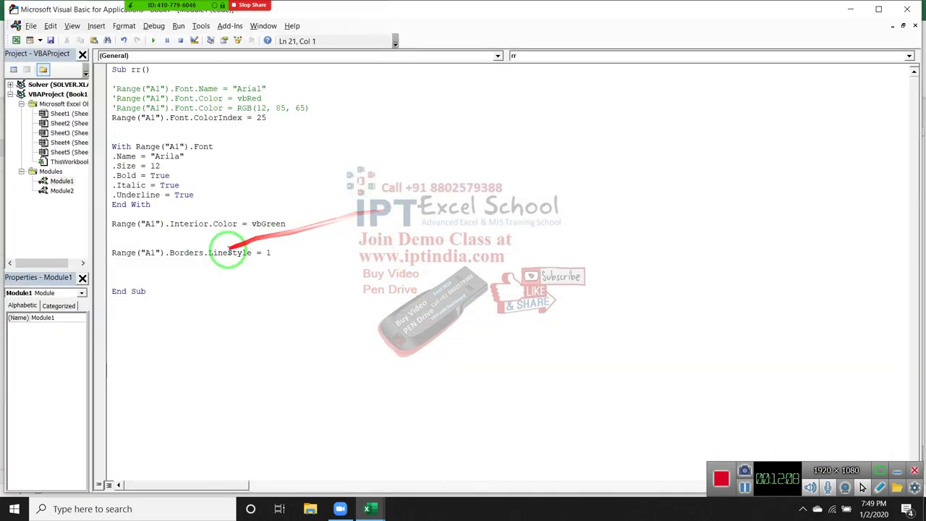
Open Module2's Macro2 and insert blank lines above its last border line.
double_click(61, 191)
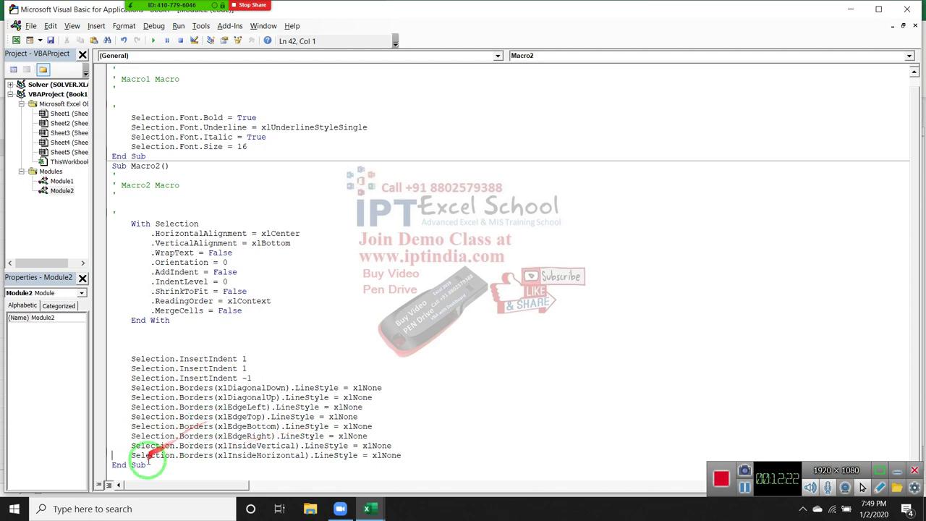
key(Return)
key(Return)
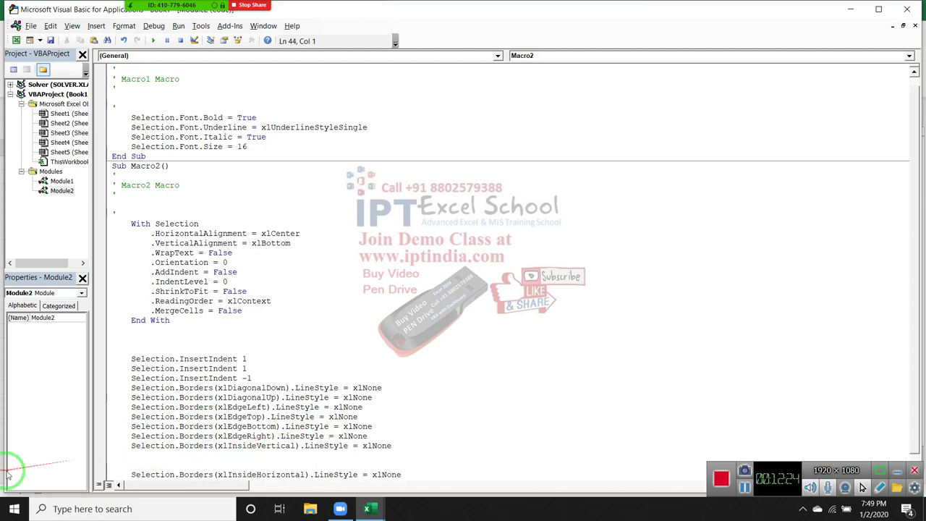
key(alt+F11)
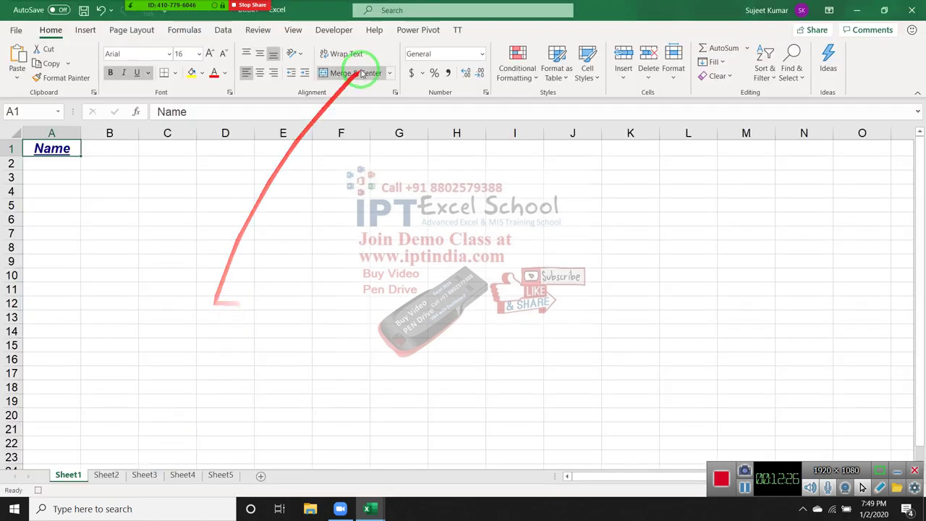
Apply a dash-dot-dot outline border to A1 through Format Cells.
click(190, 221)
click(83, 148)
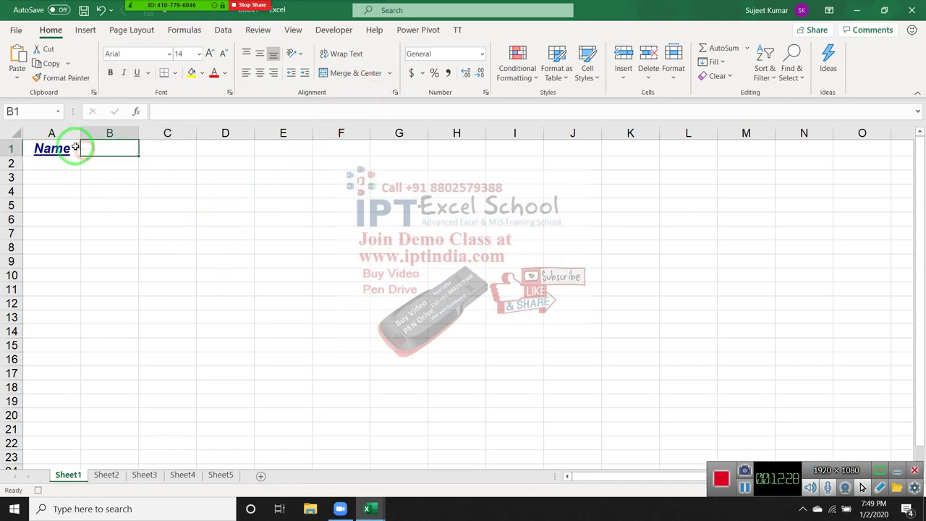
click(76, 148)
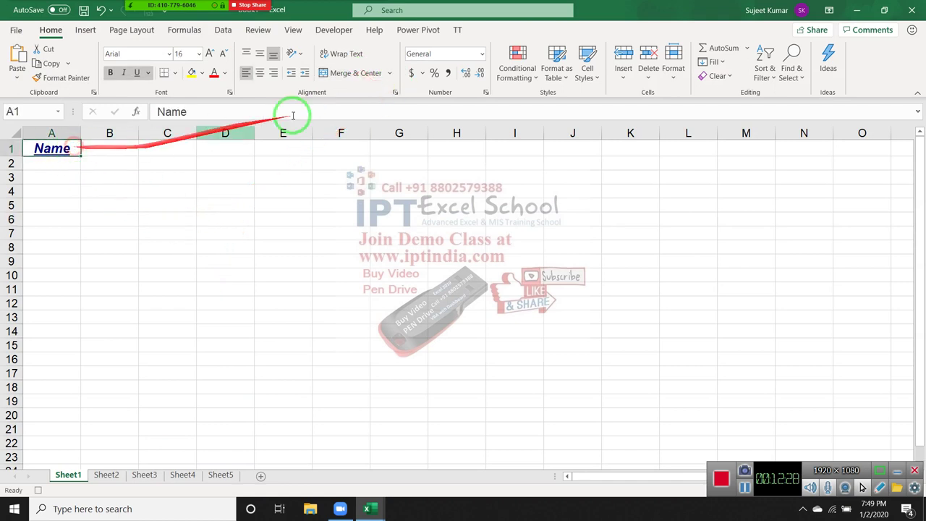
click(486, 92)
click(416, 76)
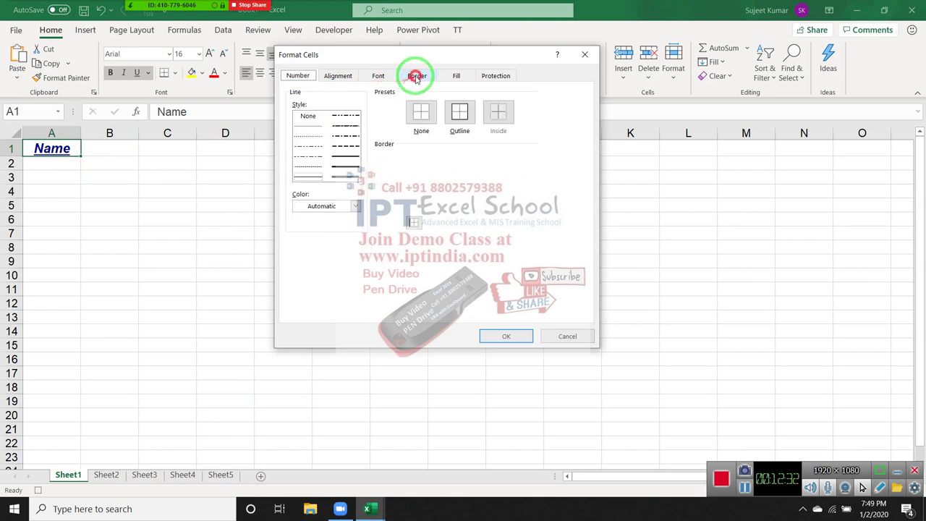
click(317, 147)
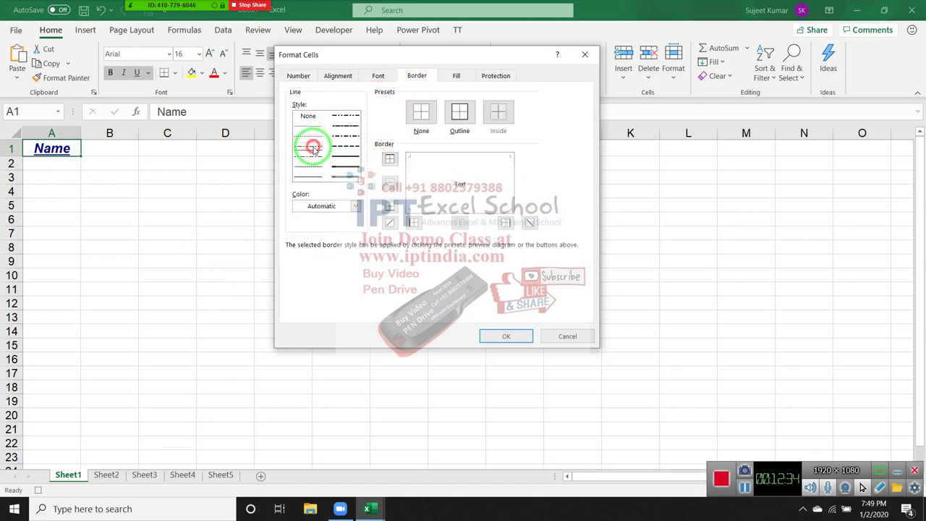
click(458, 116)
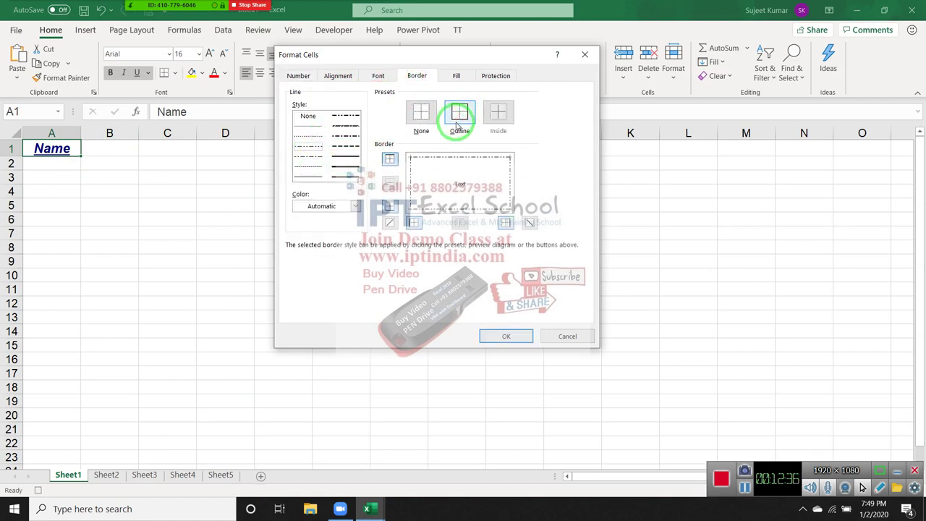
click(506, 224)
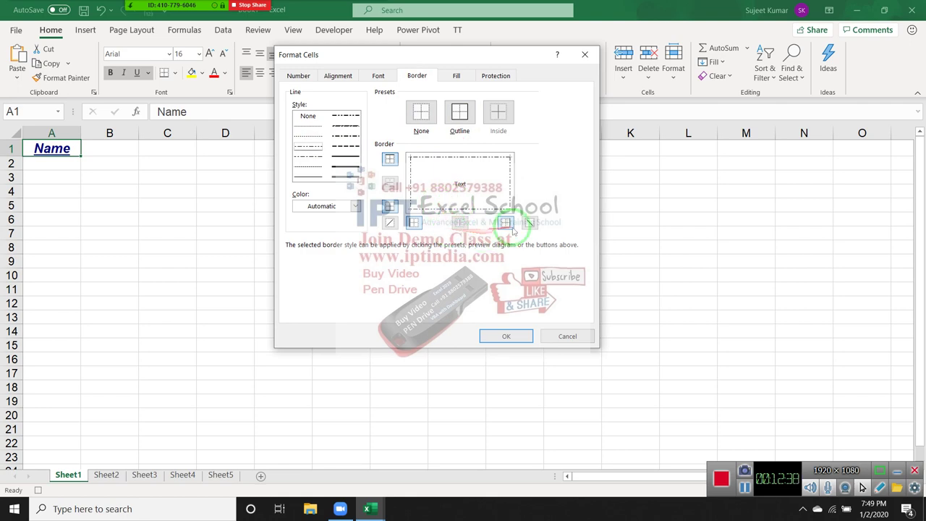
click(499, 342)
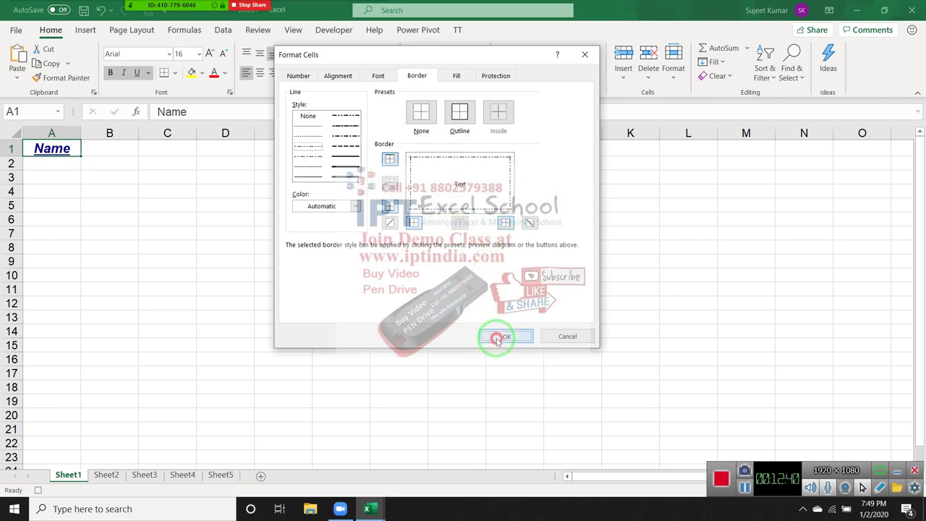
key(alt+F11)
In Module1's rr macro, replace the Borders.LineStyle value 1 with xlDashDotDot, then return to Excel.
scroll(262, 359, down, 1)
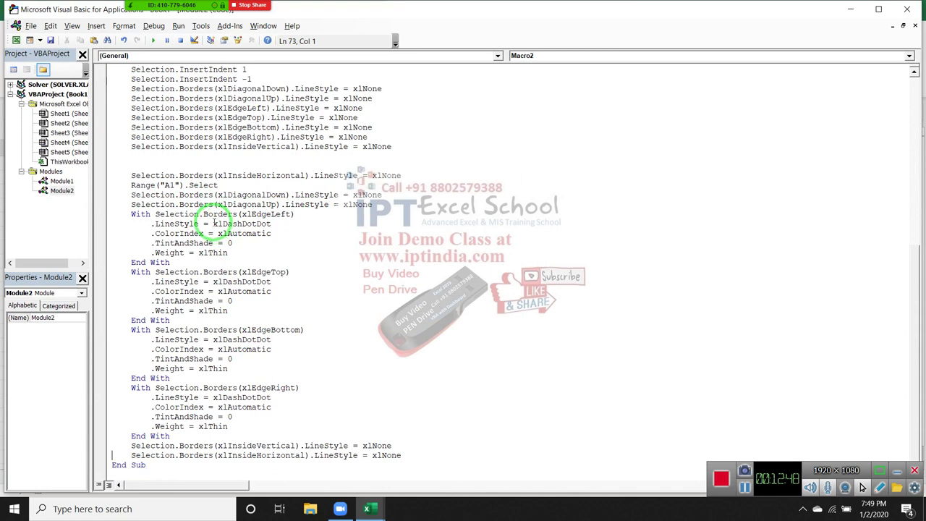
drag(214, 224, 272, 225)
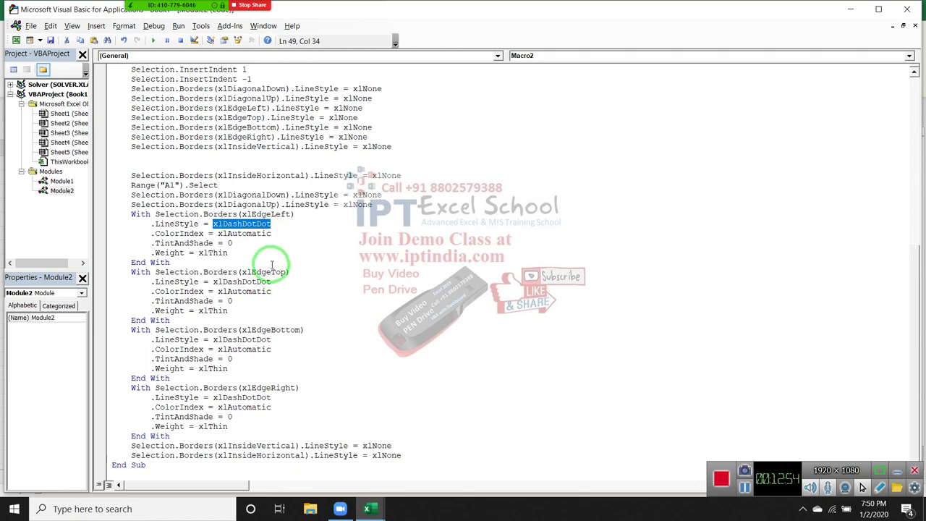
double_click(62, 181)
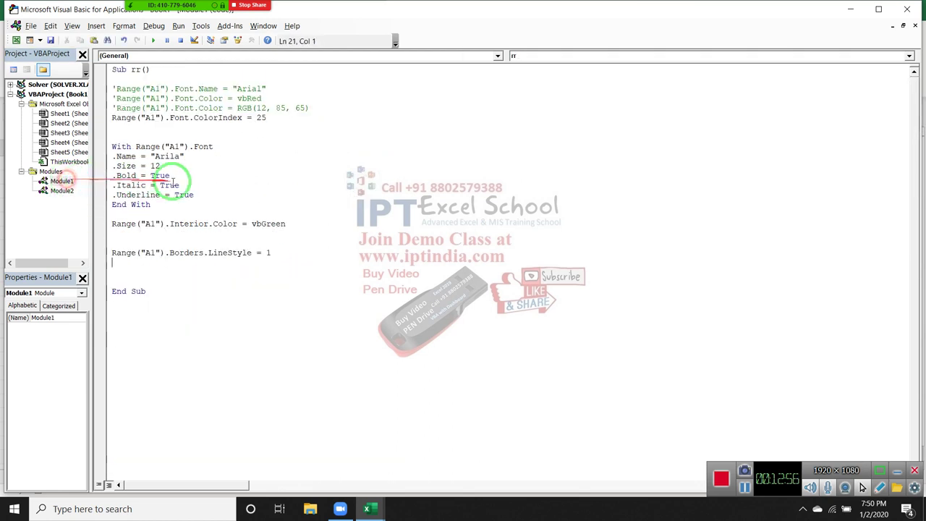
double_click(268, 252)
text(xlDashDotDot)
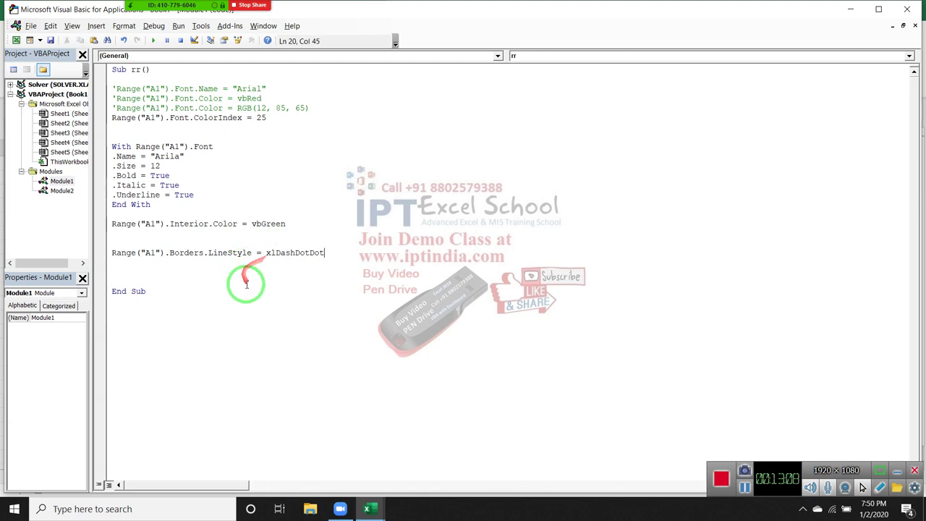
key(alt+F11)
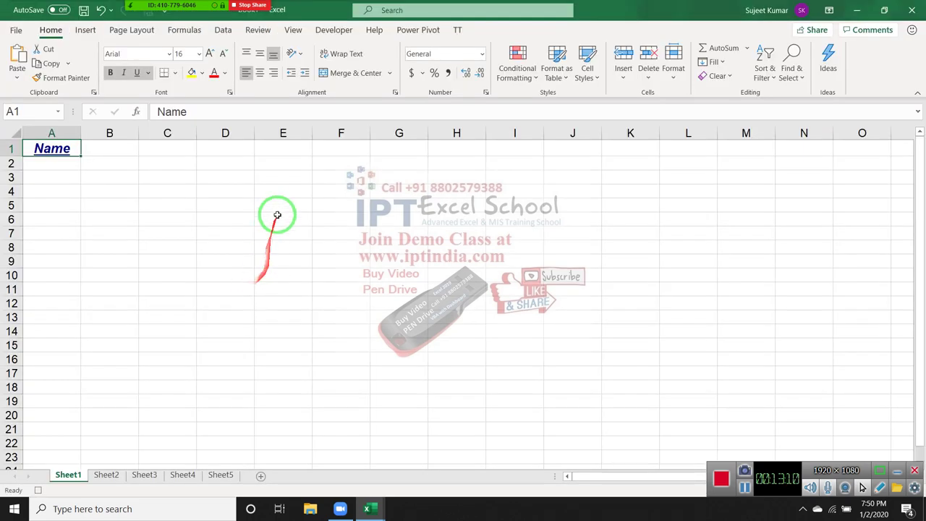
Apply All Borders to the range D3:G13 on Sheet1.
click(275, 210)
drag(248, 179, 428, 317)
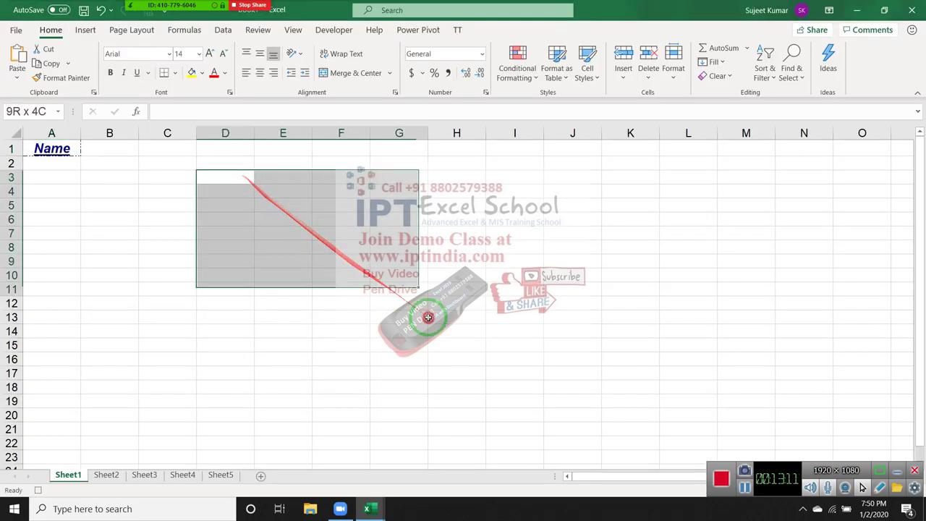
click(175, 73)
click(177, 196)
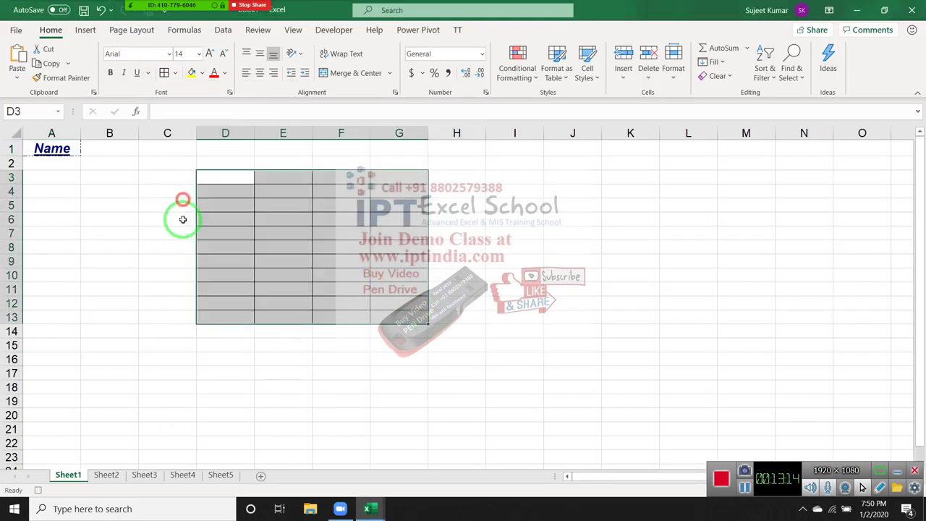
click(181, 264)
Check the recorded Macro2 code in Module2 of the VBA editor.
key(alt+F11)
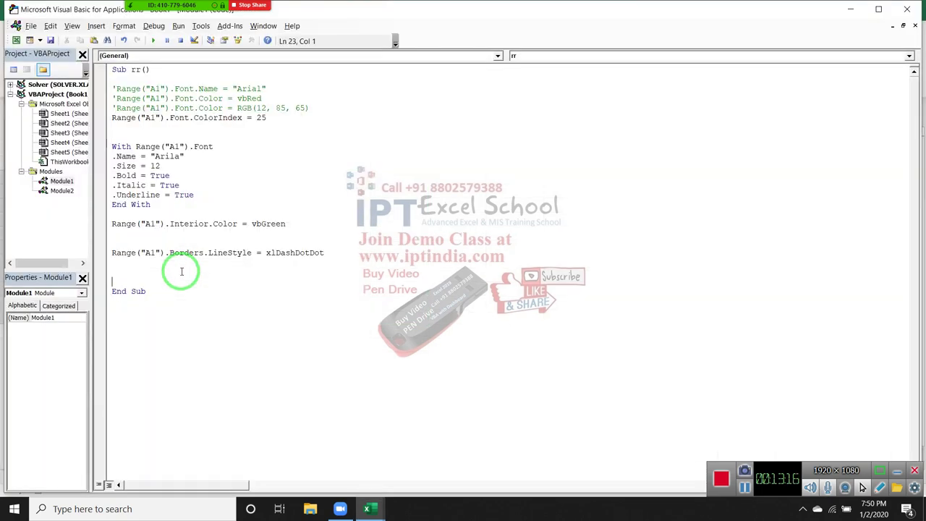
click(64, 190)
double_click(64, 190)
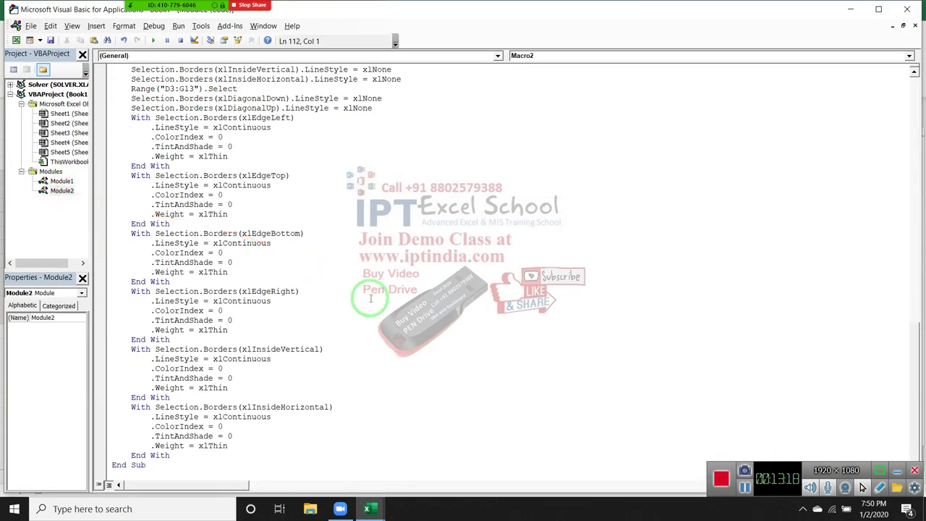
scroll(370, 298, up, 3)
scroll(370, 298, down, 3)
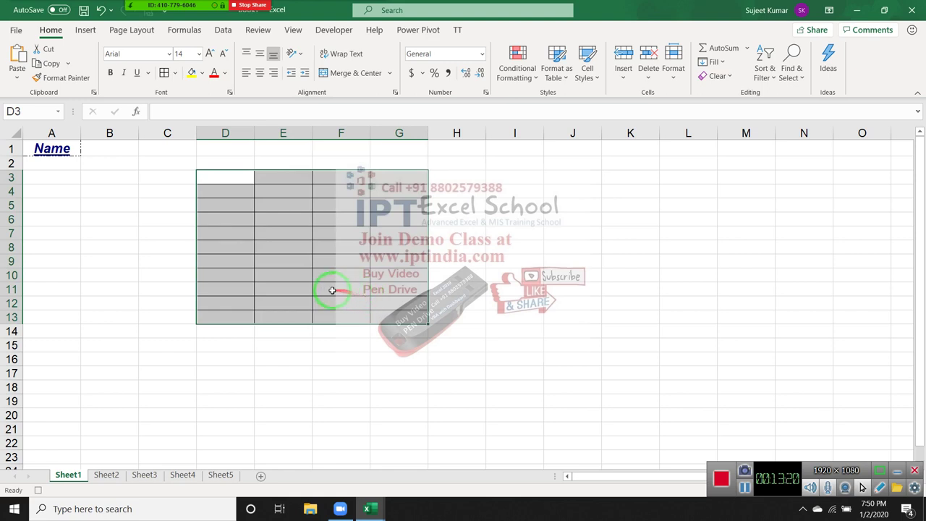
Give I4:L11 left, right, bottom and up-diagonal borders through Format Cells, then view Macro2 again.
drag(499, 190, 691, 291)
right_click(580, 240)
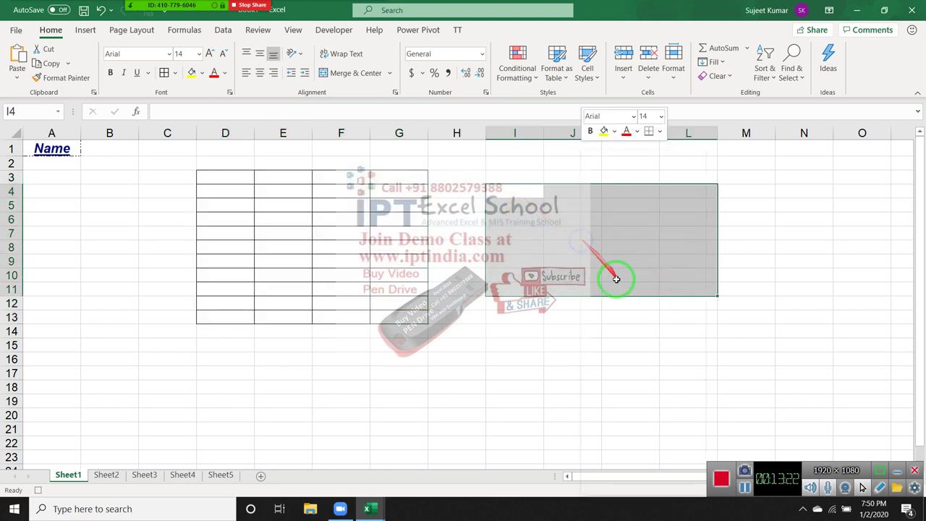
click(636, 418)
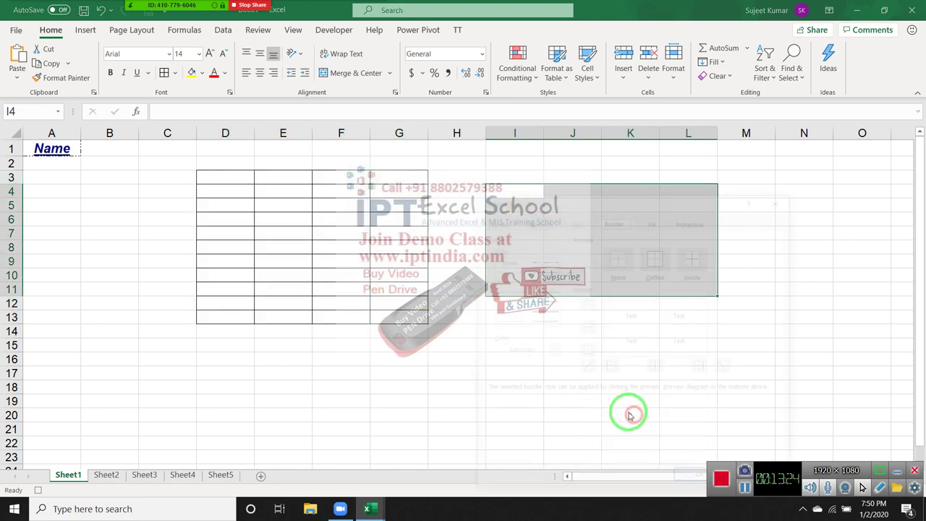
click(606, 322)
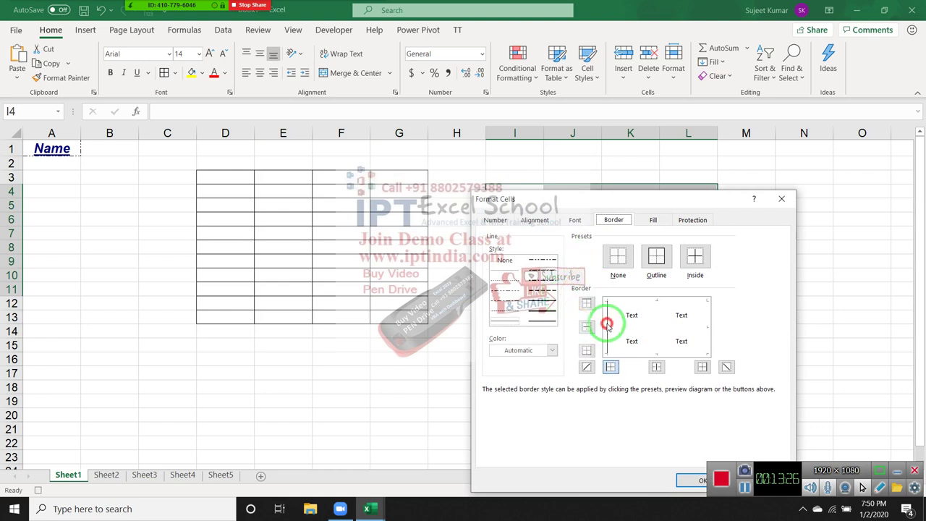
click(705, 325)
click(644, 352)
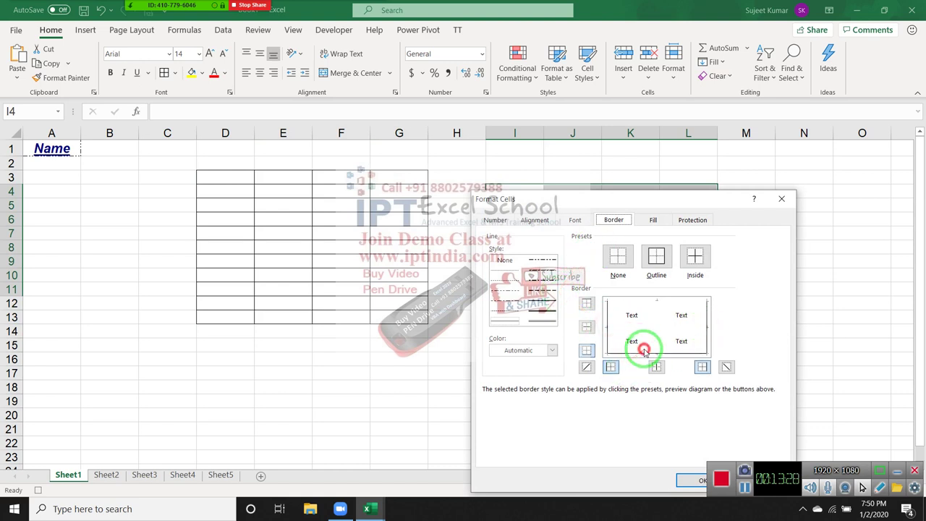
click(641, 308)
click(615, 334)
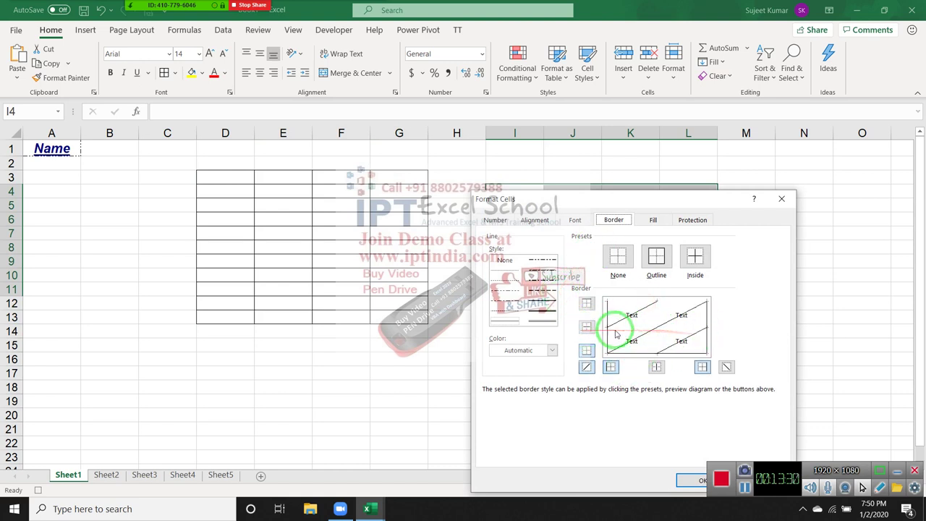
key(Return)
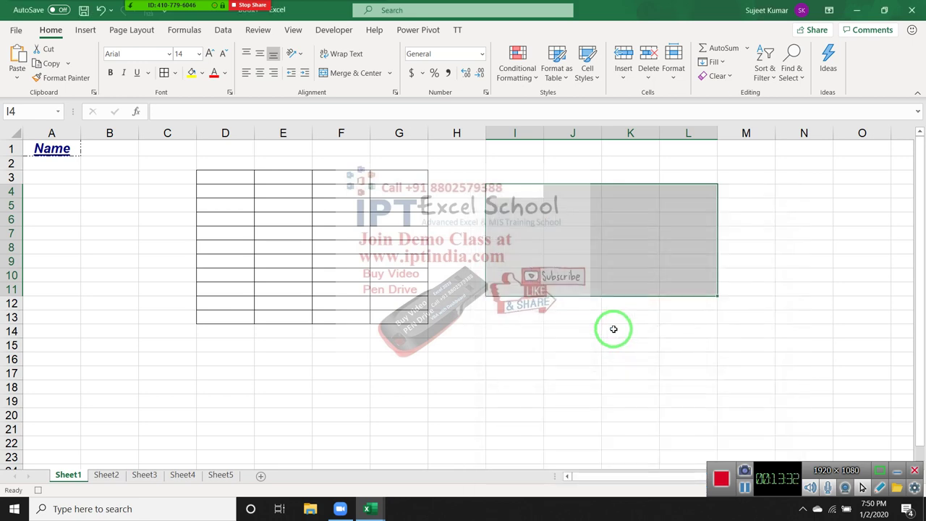
key(alt+F11)
scroll(330, 252, up, 4)
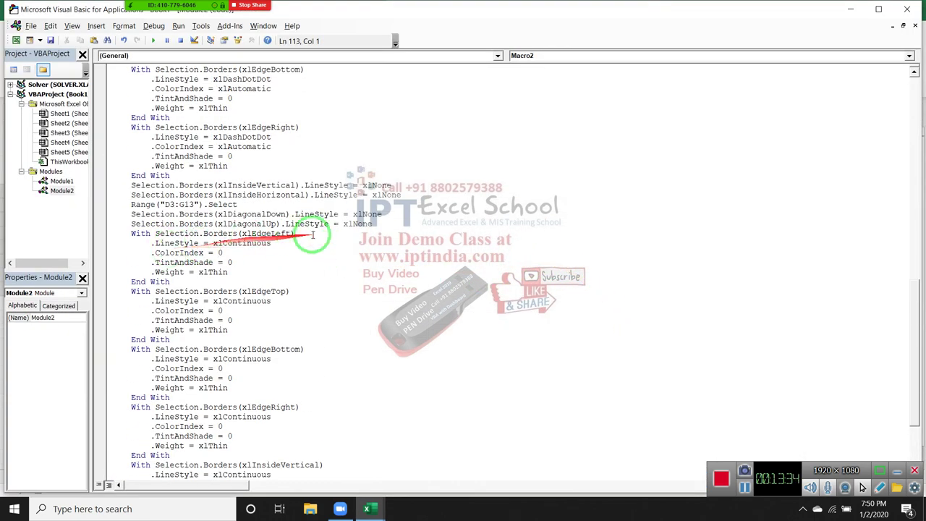
Delete the five leftover reset and D3:G13 selection lines, and add blank lines before End Sub.
drag(389, 222, 119, 185)
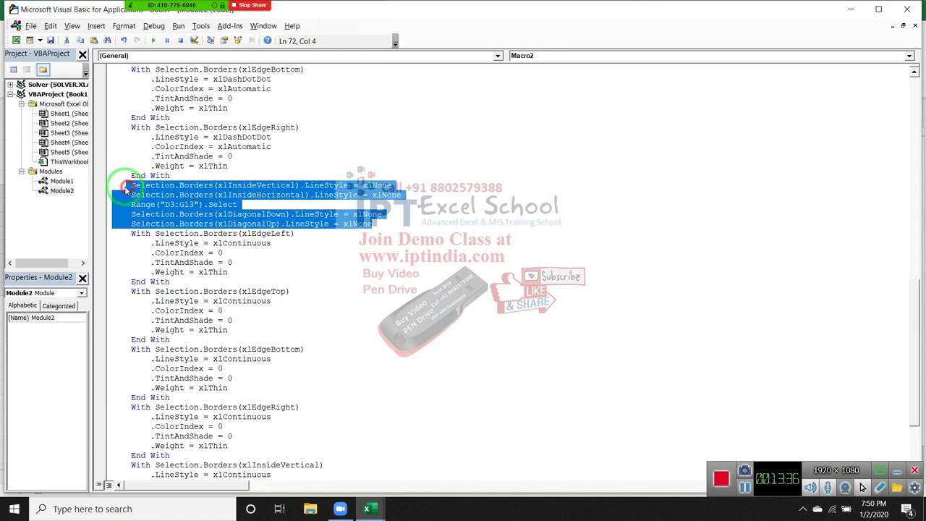
key(Delete)
scroll(137, 199, up, 2)
scroll(140, 200, up, 2)
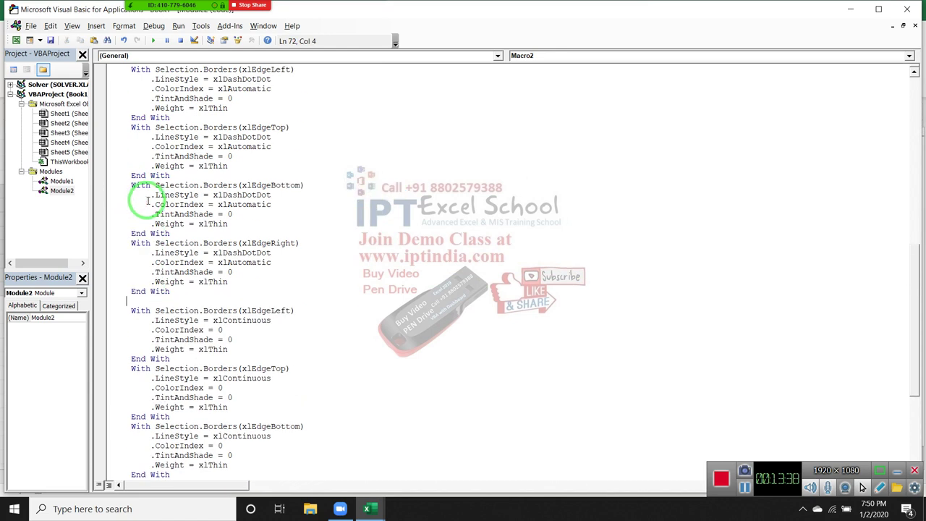
scroll(144, 202, down, 6)
scroll(148, 202, down, 1)
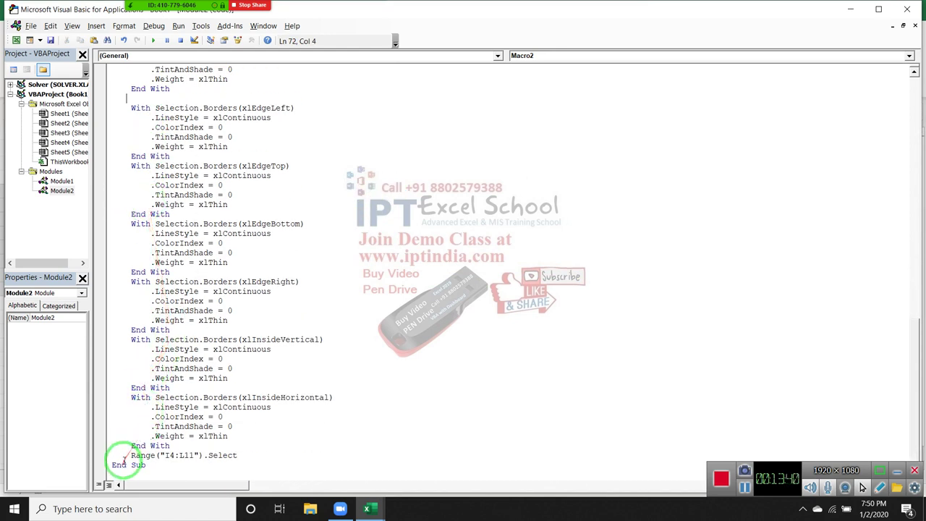
click(112, 464)
key(Return)
key(Return)
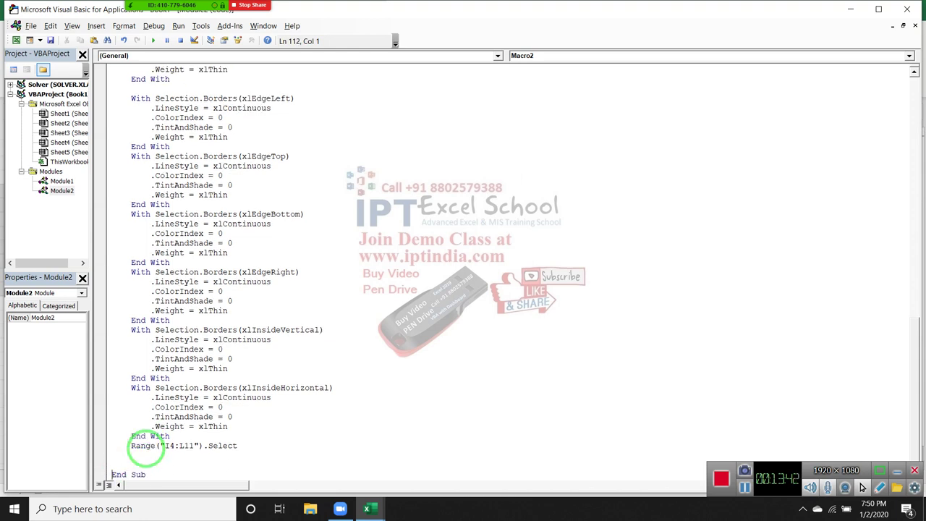
Highlight Selection, Borders, xlInsideHorizontal, xlInsideVertical, xlEdgeRight and the edge blocks to explain them.
double_click(189, 388)
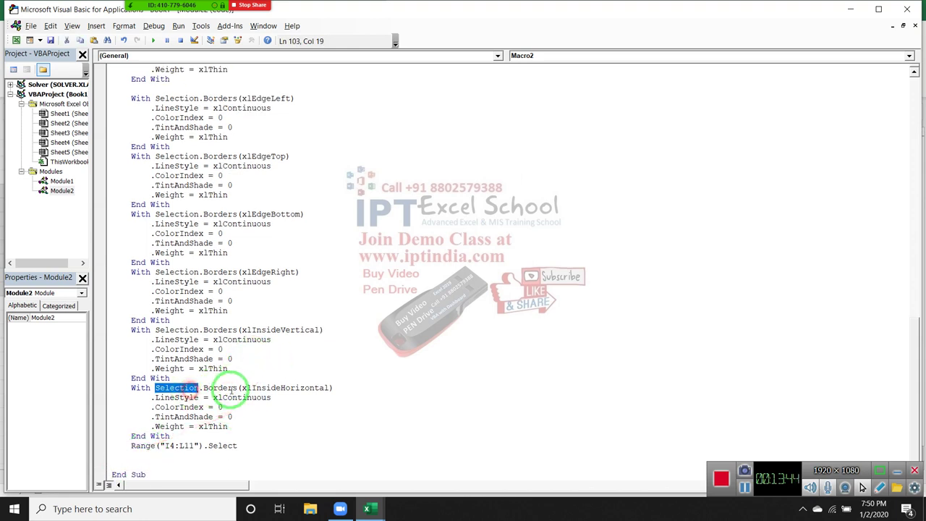
double_click(224, 388)
drag(241, 387, 329, 391)
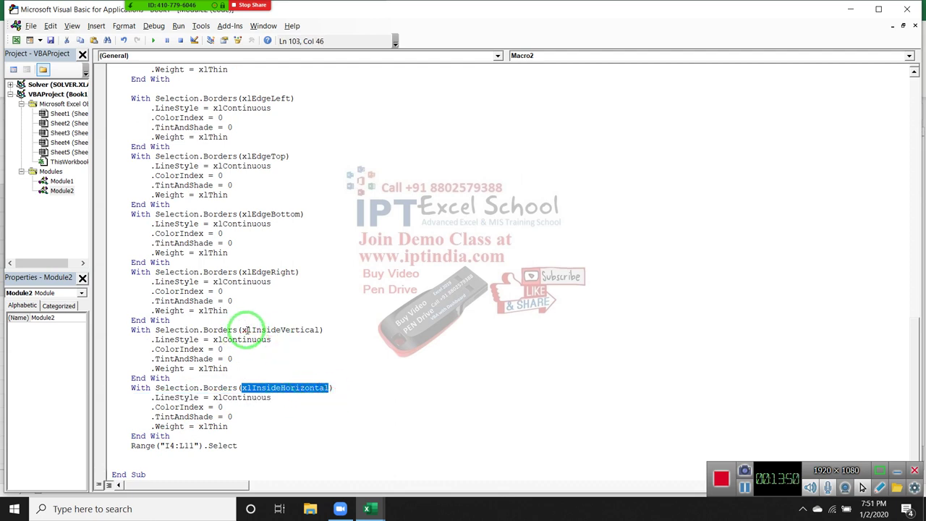
drag(247, 330, 302, 330)
double_click(253, 272)
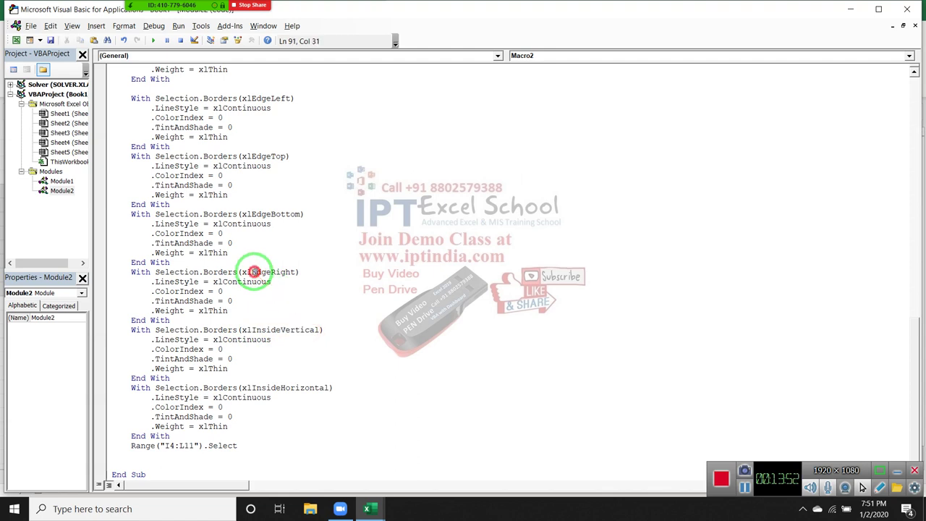
click(254, 214)
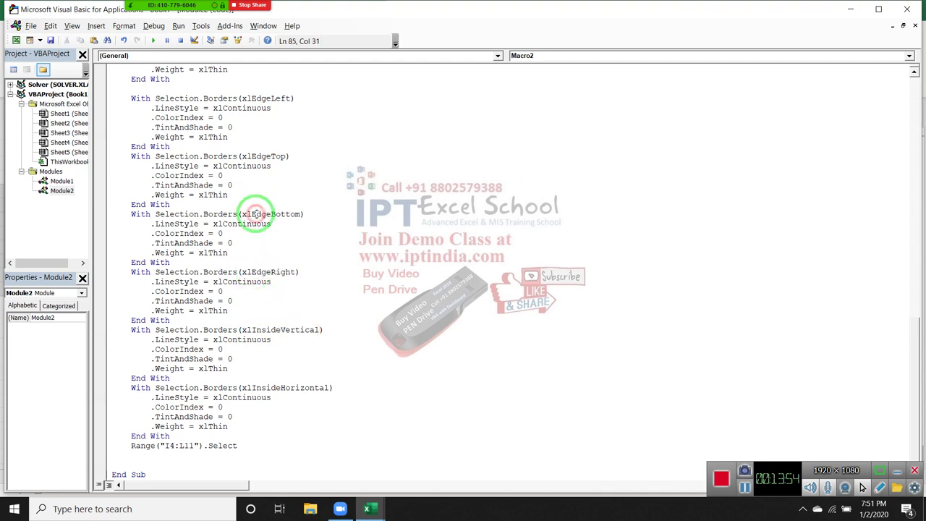
click(257, 157)
click(269, 99)
Review the dash-dot section's xlEdgeRight and xlEdgeLeft LineStyle, ColorIndex and TintAndShade lines, then return to Excel.
scroll(269, 155, up, 1)
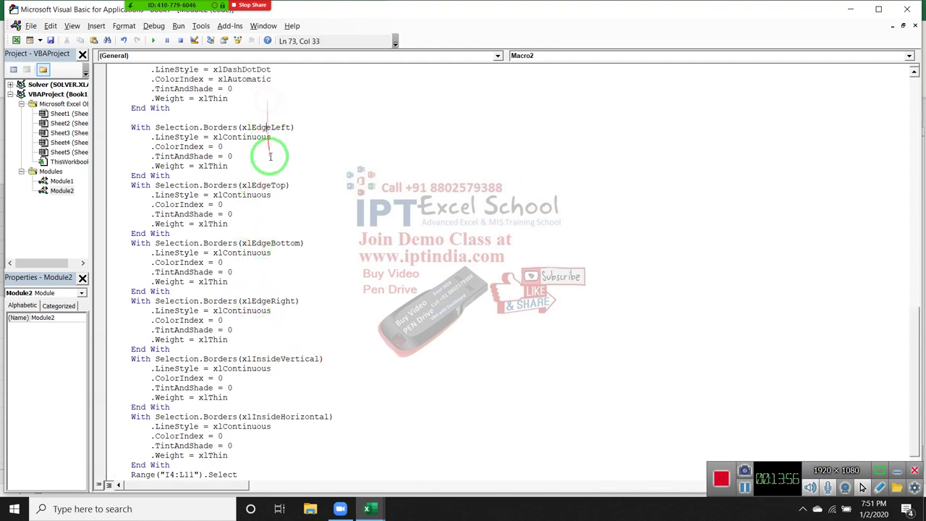
scroll(267, 159, up, 1)
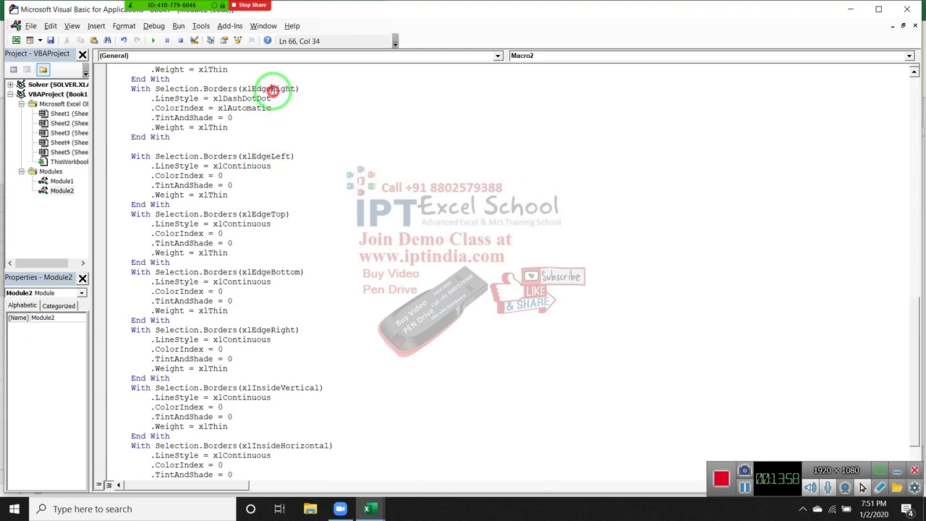
double_click(269, 89)
scroll(276, 177, up, 1)
scroll(279, 182, up, 1)
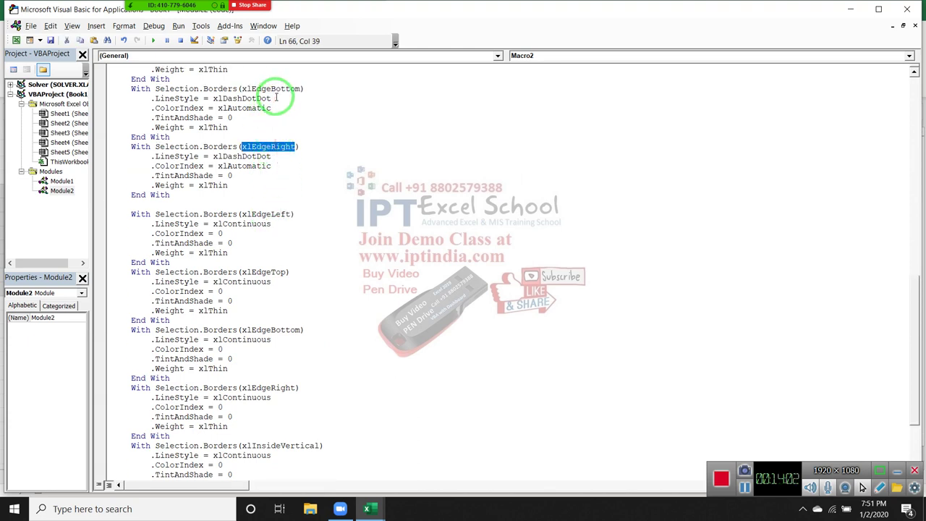
drag(275, 153, 480, 229)
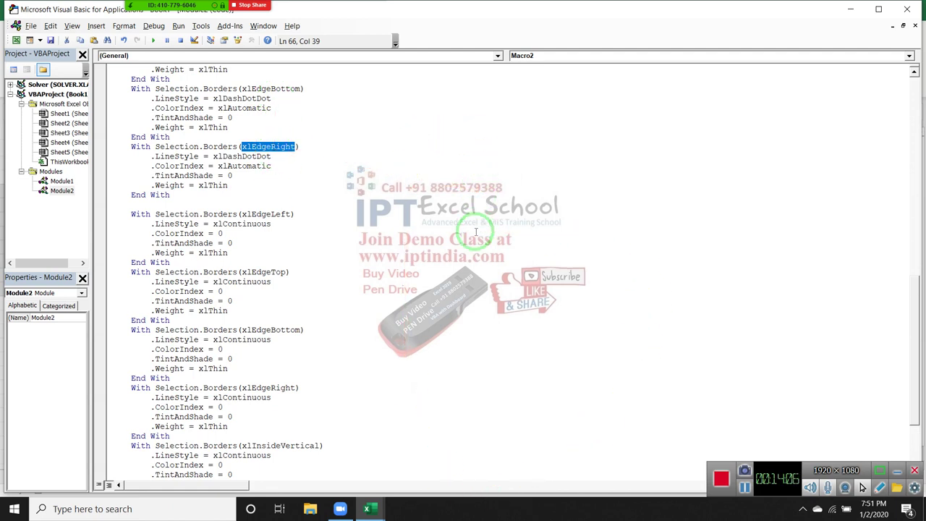
drag(145, 224, 276, 224)
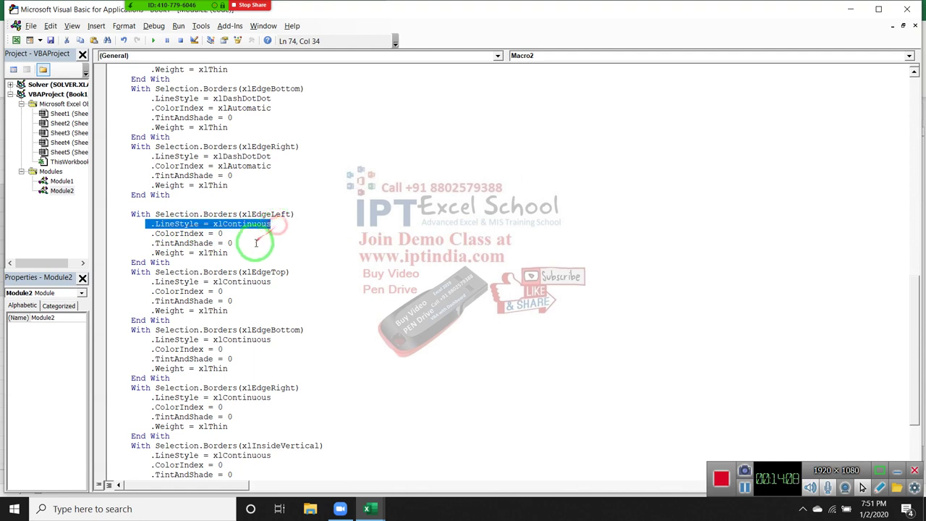
drag(231, 243, 152, 234)
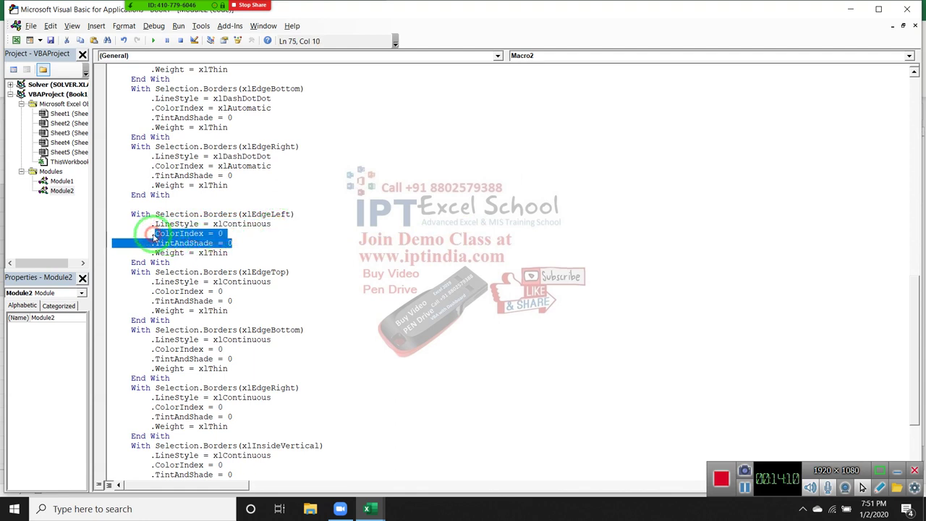
click(223, 255)
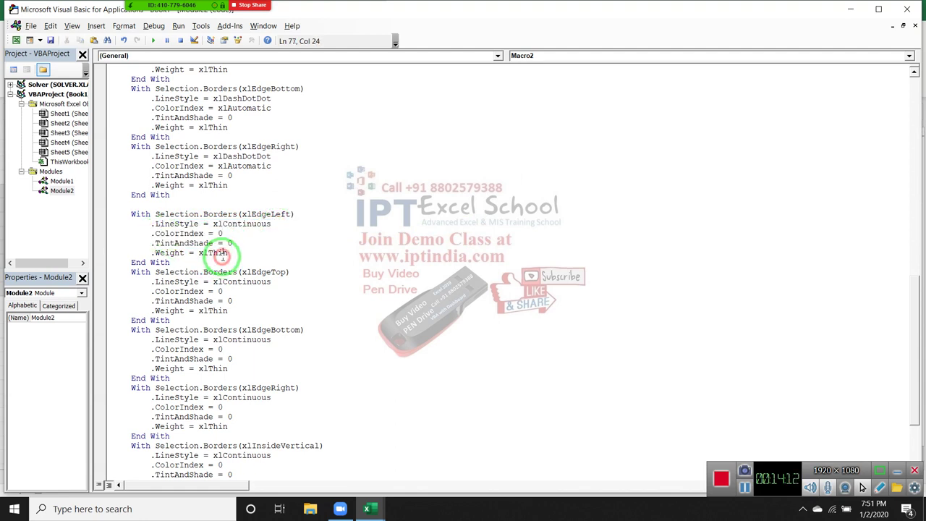
key(alt+F11)
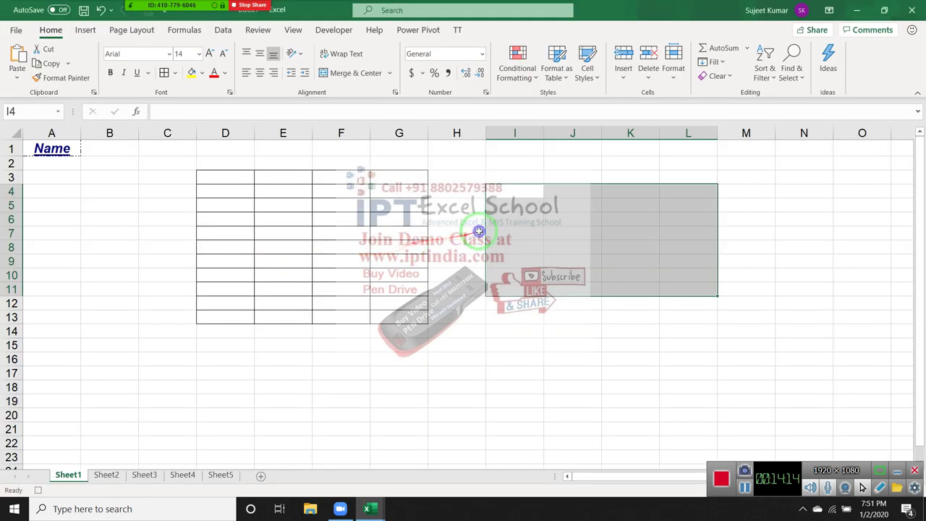
Select cell H7, then view the new Range("H7").Select line at the end of Macro2.
right_click(481, 233)
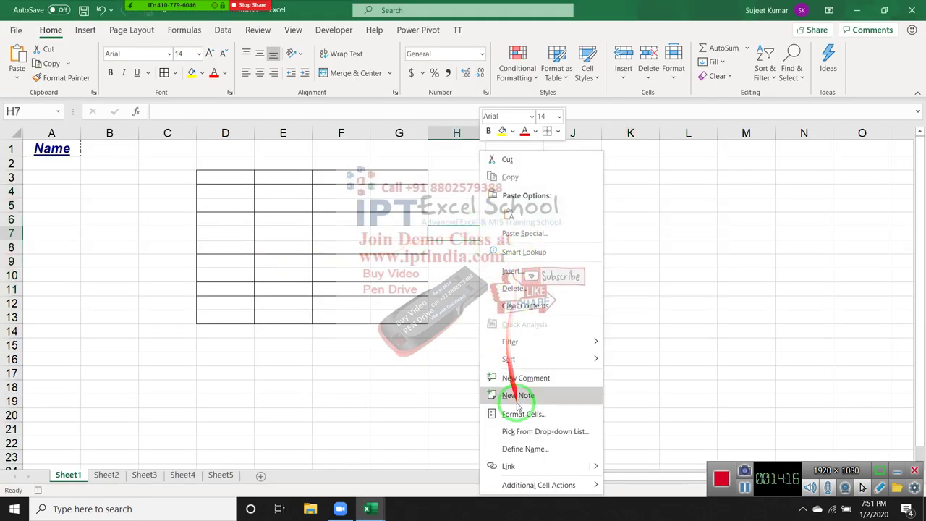
key(alt+F11)
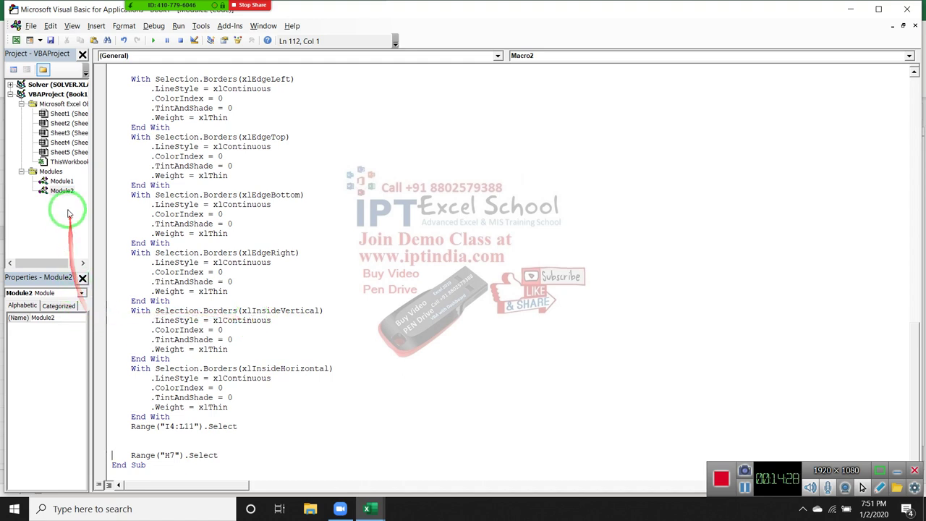
Open Module1 and walk through rr's Font, font name, Interior and Borders lines.
click(63, 192)
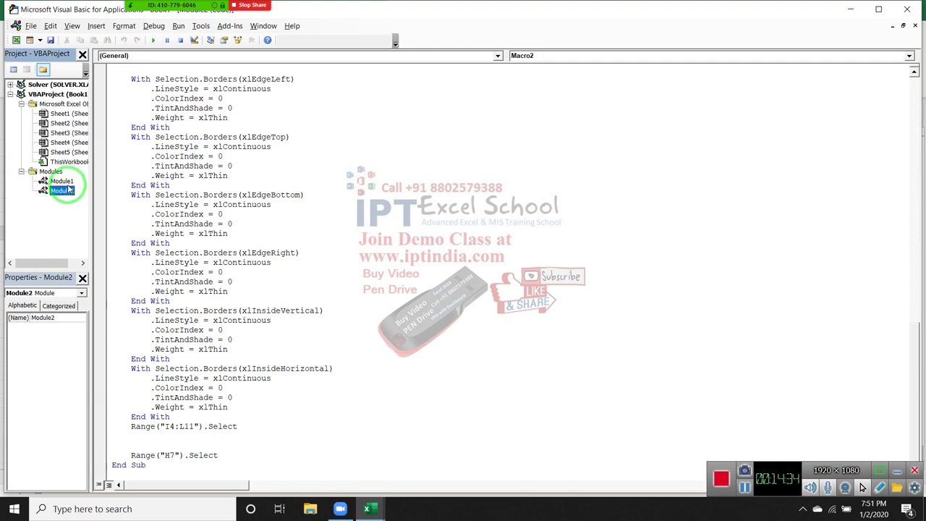
double_click(63, 181)
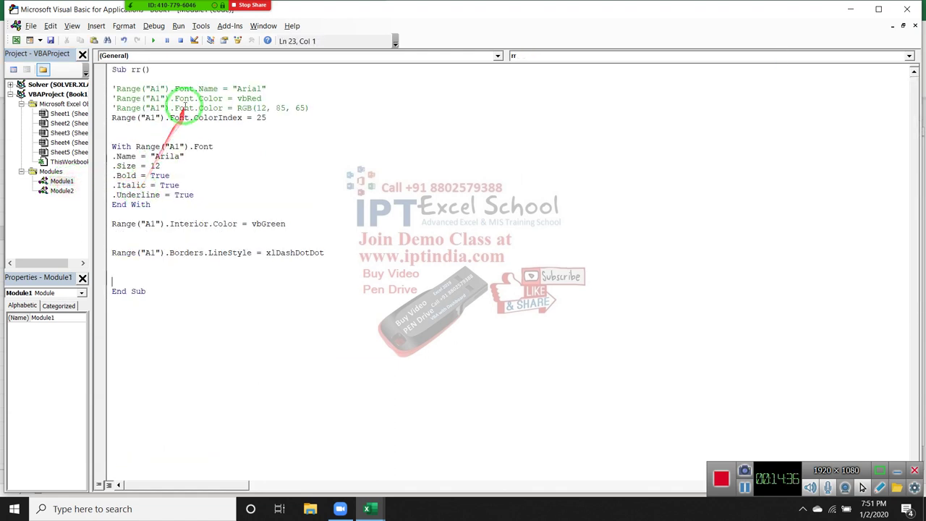
double_click(184, 108)
click(161, 156)
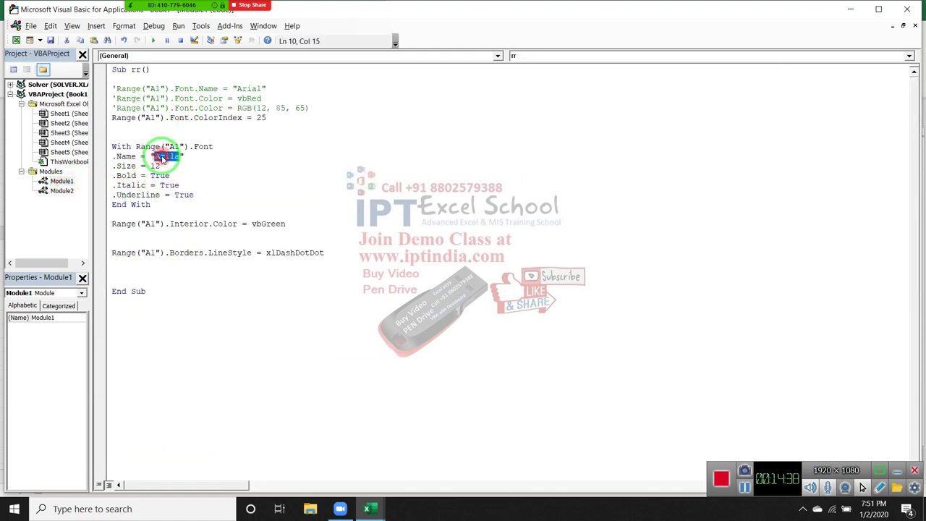
double_click(179, 224)
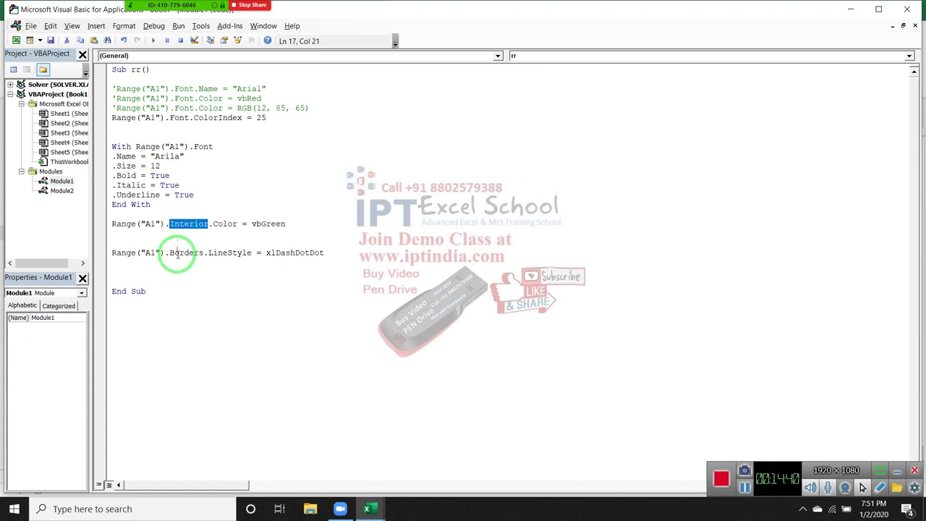
click(177, 252)
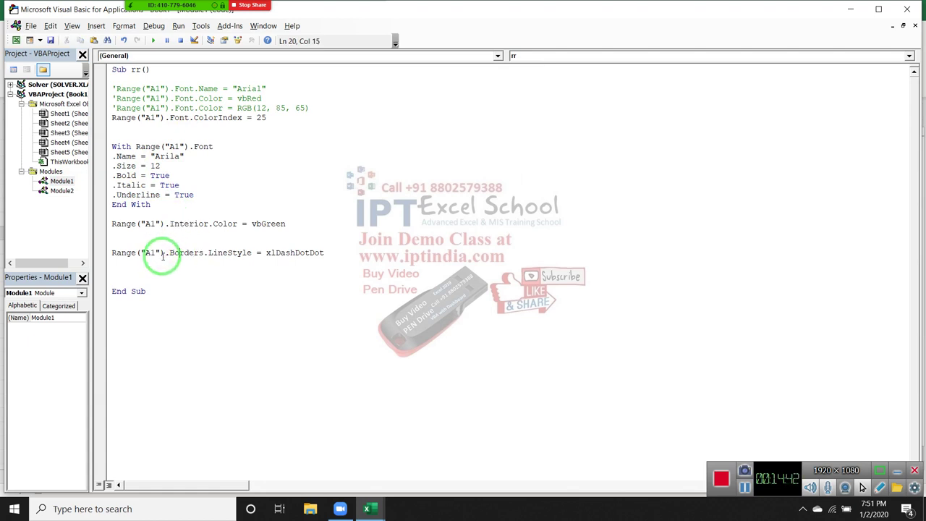
Add Range("a2").NumberFormat = "DD-MM-YY" as a new line before End Sub.
click(153, 263)
key(Return)
text(range)
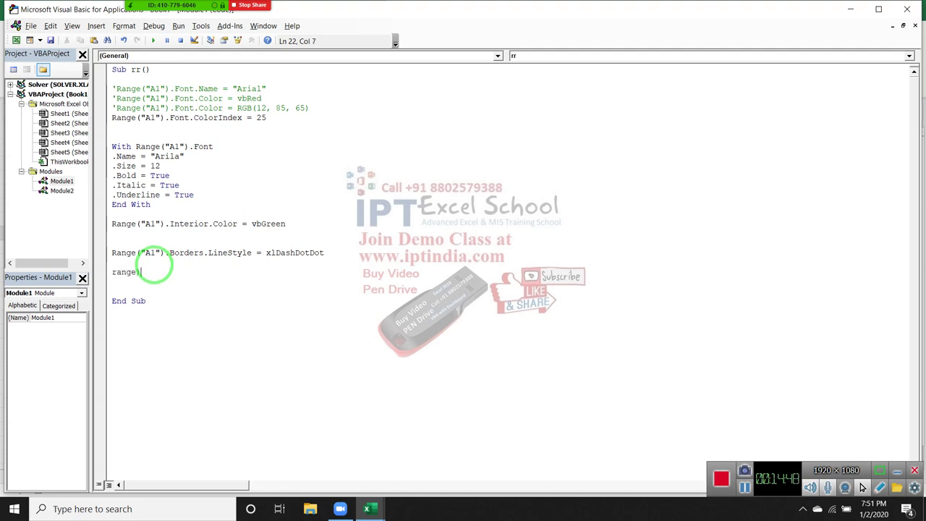
text(("a)
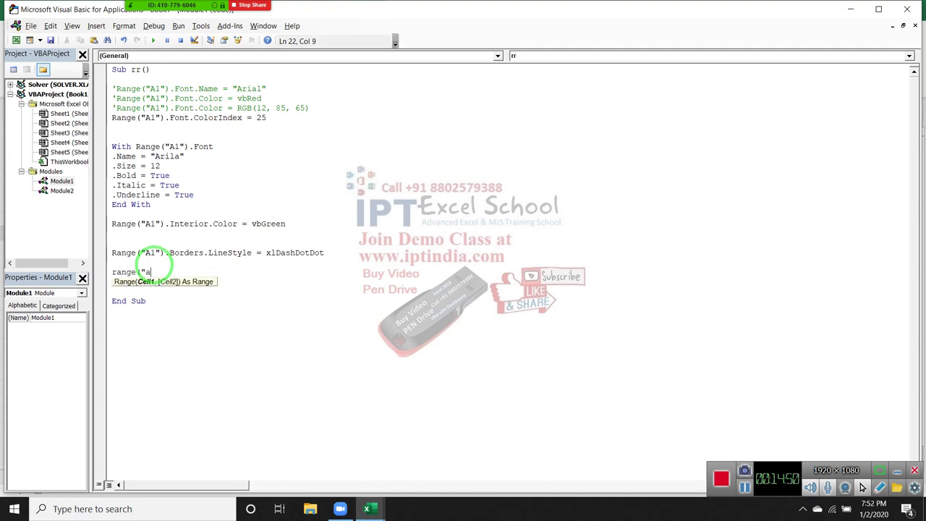
text(2"))
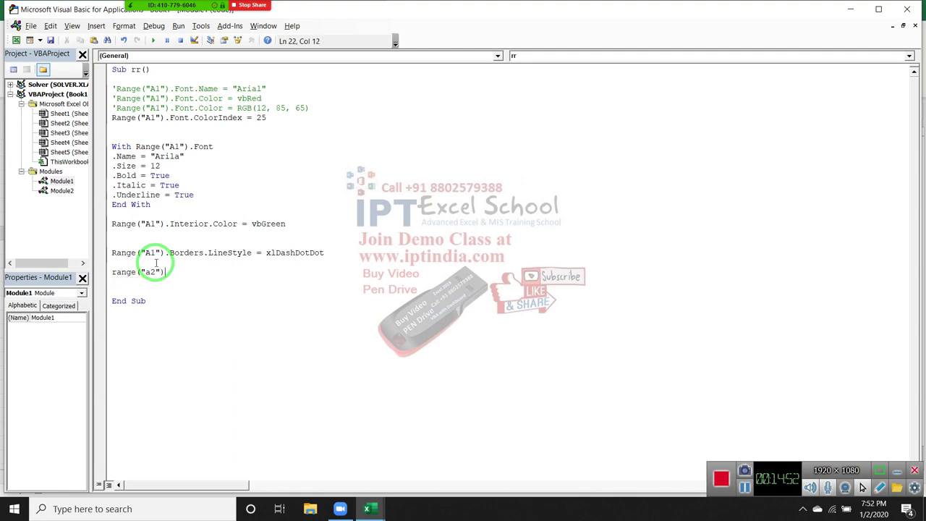
text(.nu)
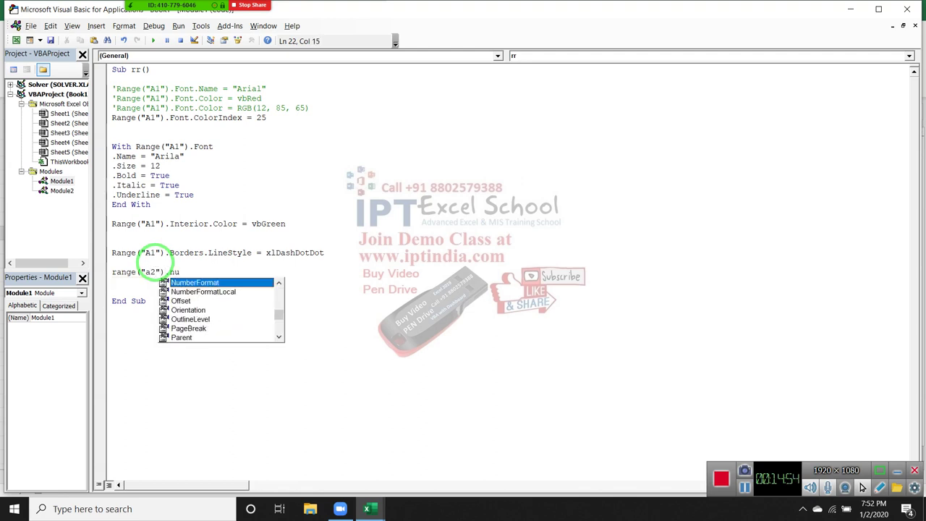
key(Tab)
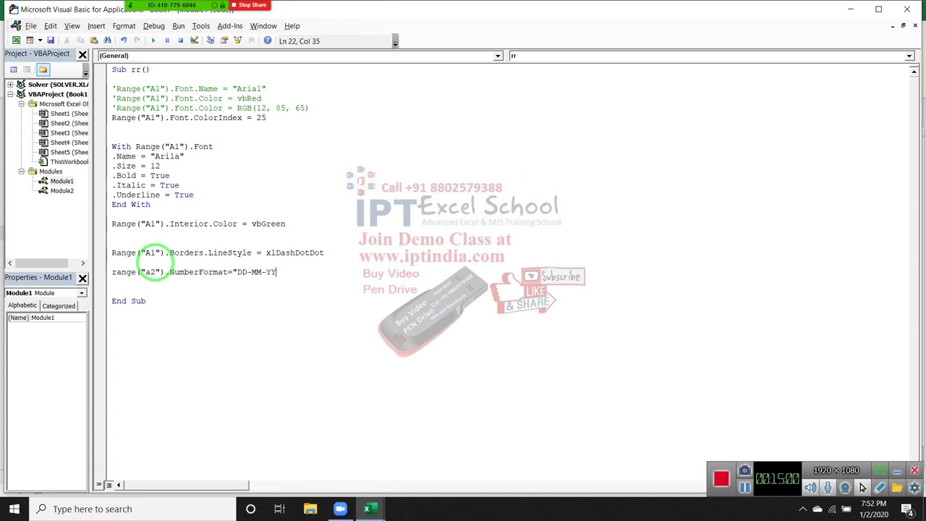
text(")
key(Return)
In Excel's Format Cells, browse the Custom and Currency formats, trying the second negative-number style.
key(alt+F11)
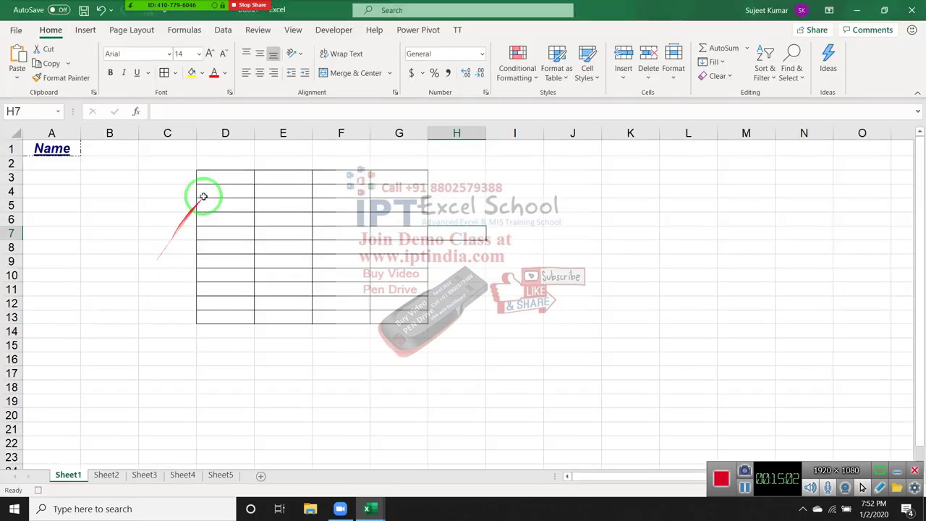
click(487, 93)
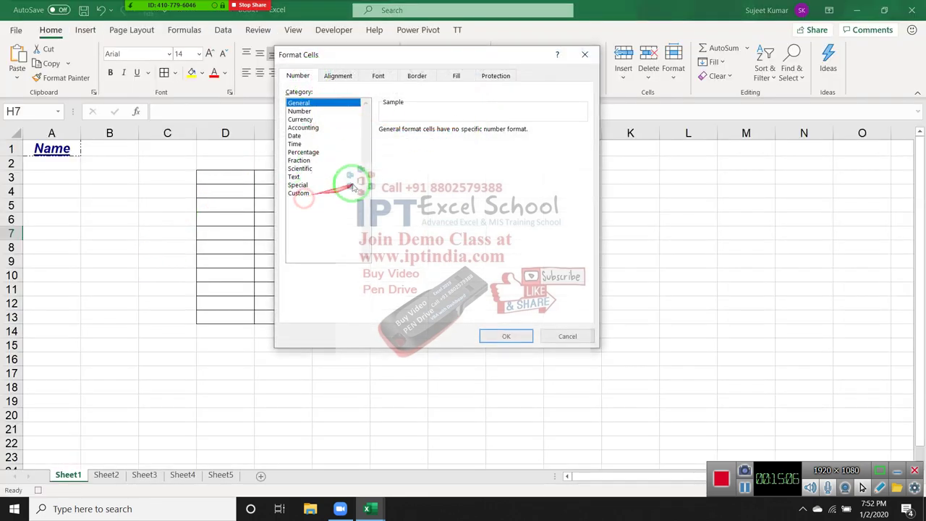
click(299, 194)
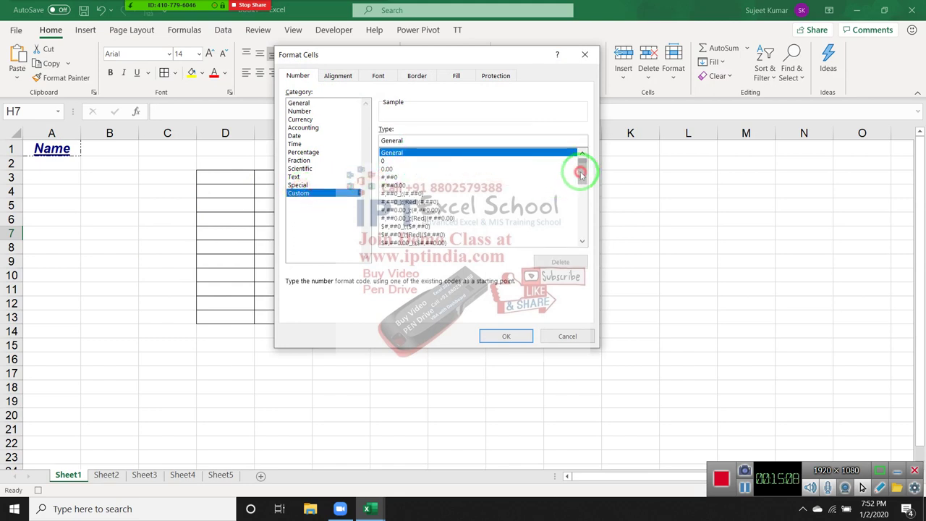
mouse_move(583, 174)
mouse_down()
mouse_move(584, 230)
mouse_move(583, 163)
mouse_up()
click(299, 119)
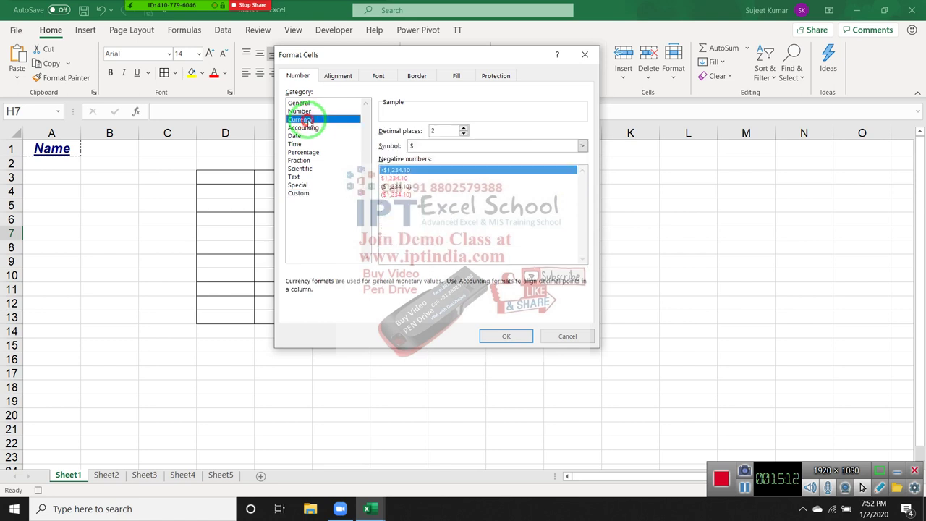
click(389, 178)
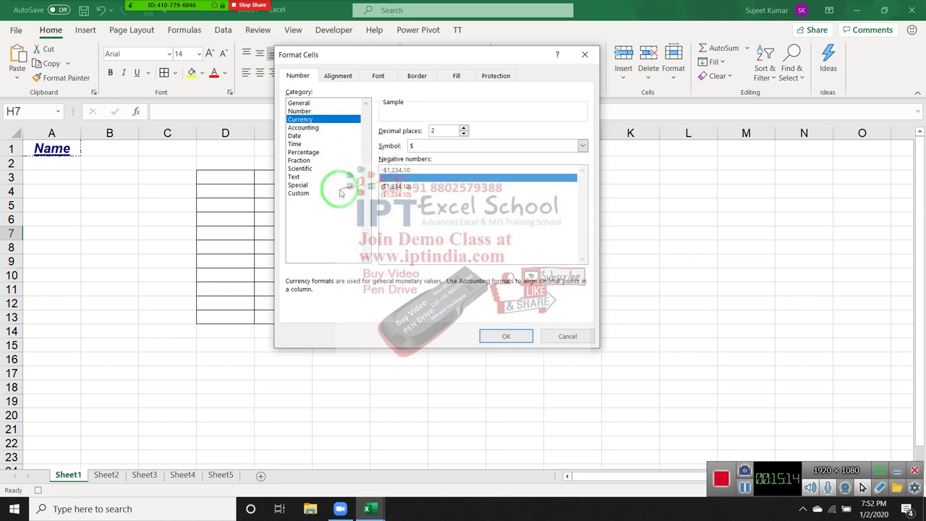
Clear the Custom Type box, cancel without applying, and return to the VBA editor.
click(298, 193)
drag(461, 141, 257, 243)
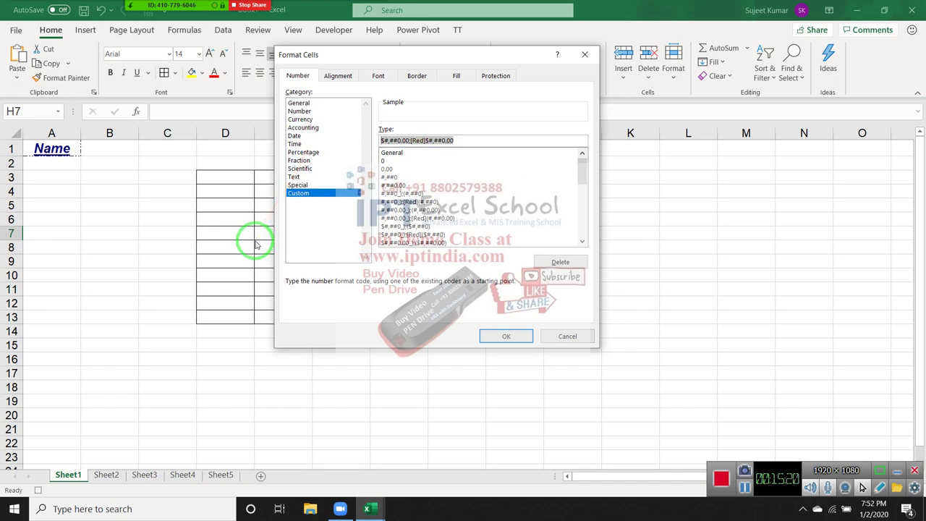
key(BackSpace)
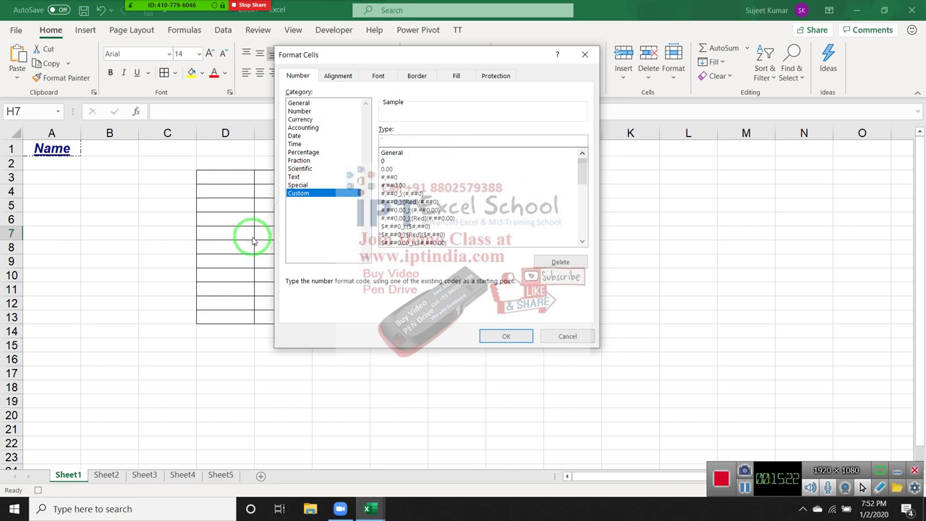
key(Escape)
key(alt+F11)
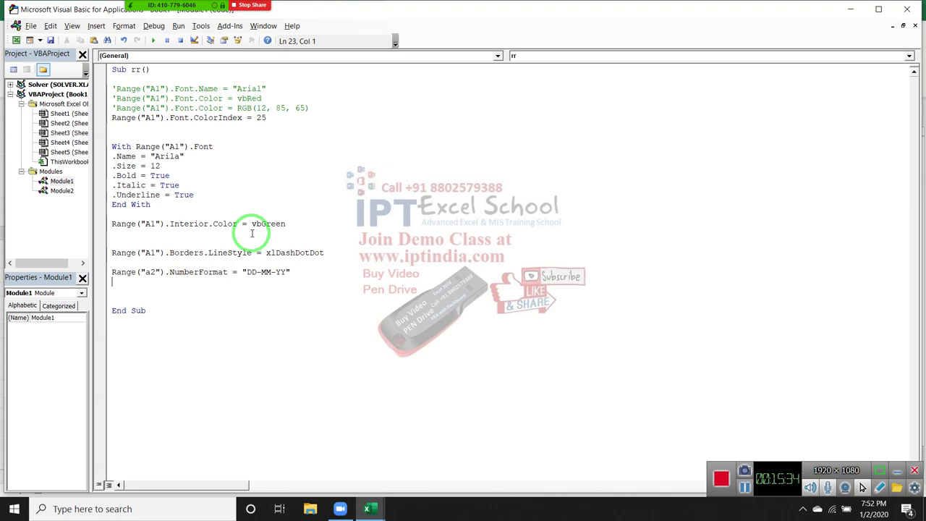
Hide the VBA editor with Windows+D to show the training-institute desktop.
key(super+d)
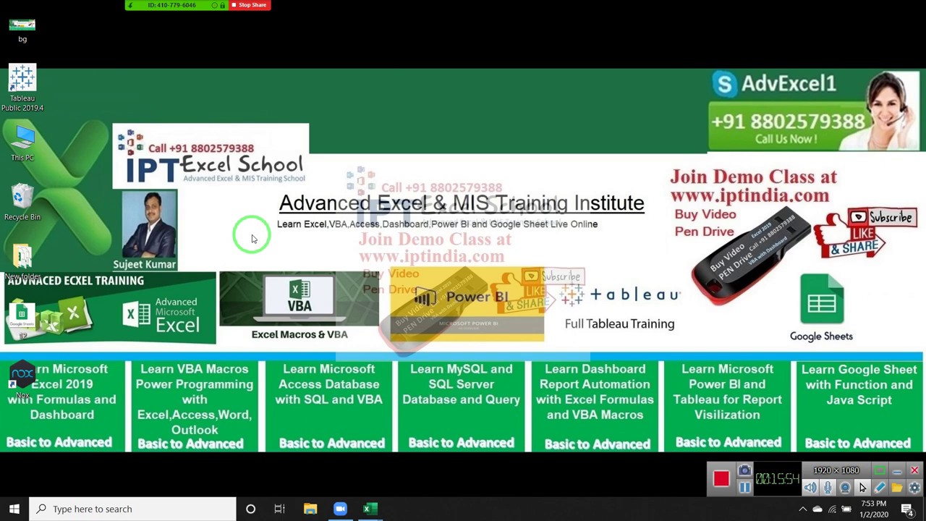
End the Zoom screen-sharing meeting from the toolbar's More menu.
mouse_move(116, 22)
click(373, 13)
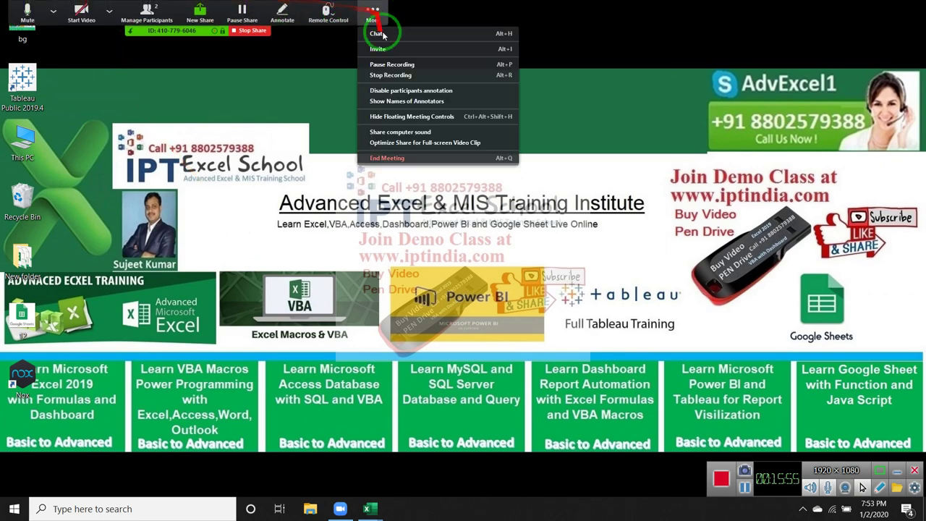
click(407, 157)
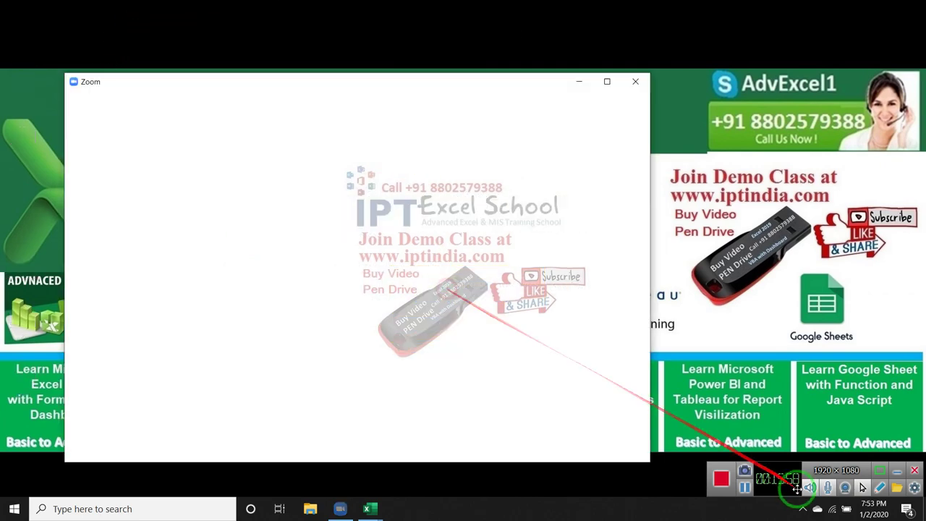